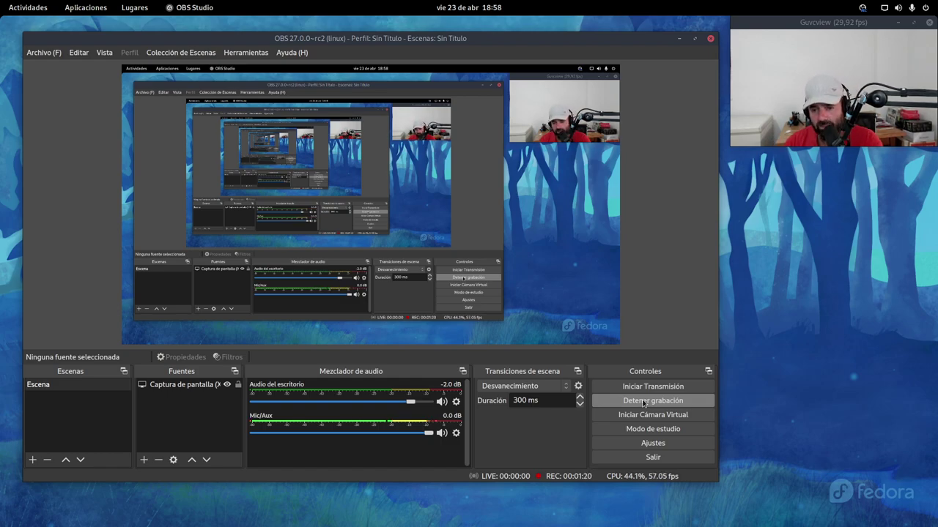
# Step: Drag the OBS window onto workspace 3, leaving only the webcam viewer on this desktop
pyautogui.moveTo(2, 3)
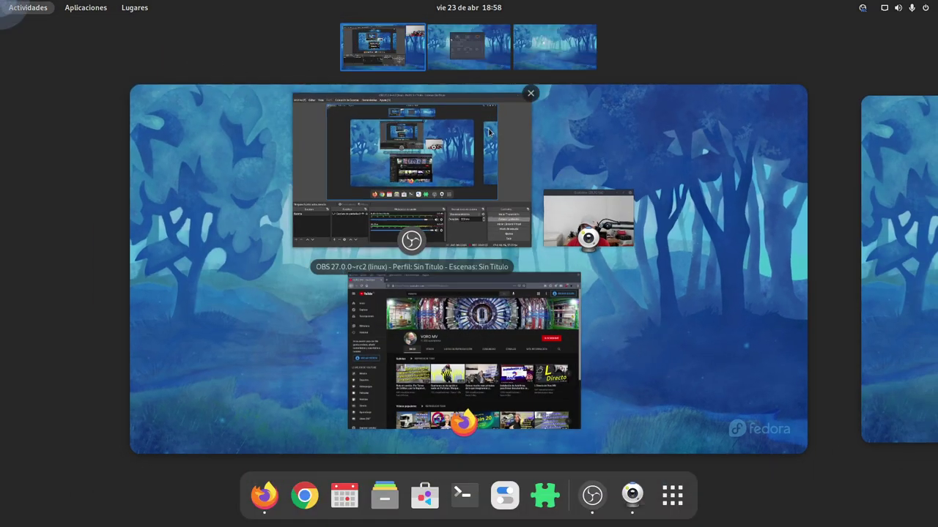
pyautogui.moveTo(400, 104); pyautogui.dragTo(565, 48)
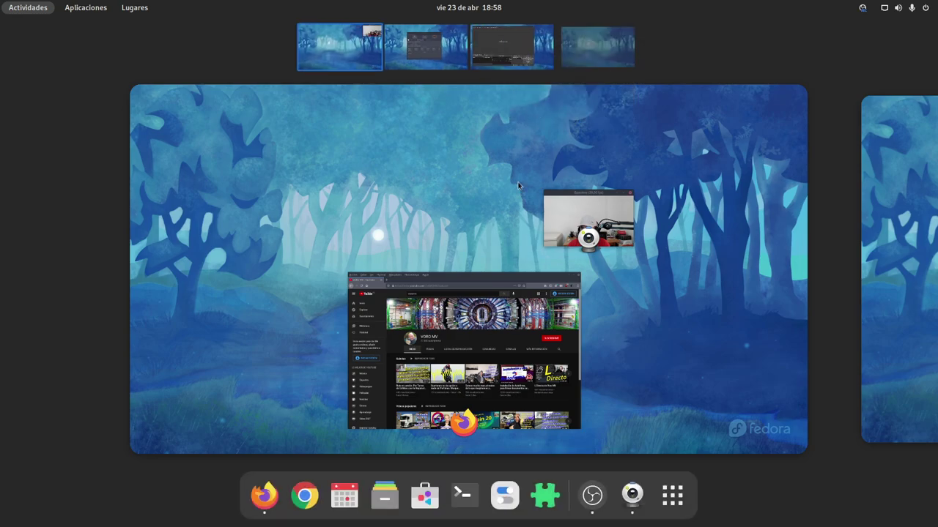
pyautogui.click(440, 187)
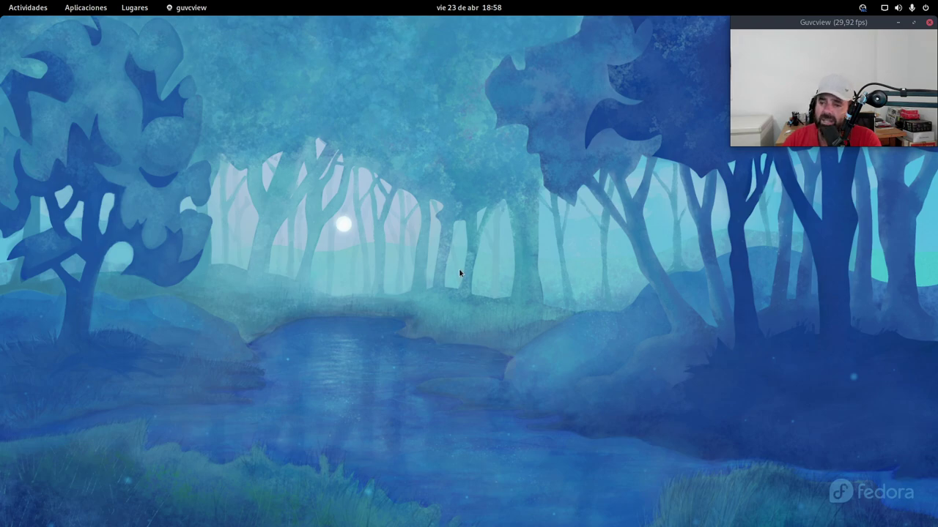
pyautogui.press('super')
pyautogui.click(382, 227)
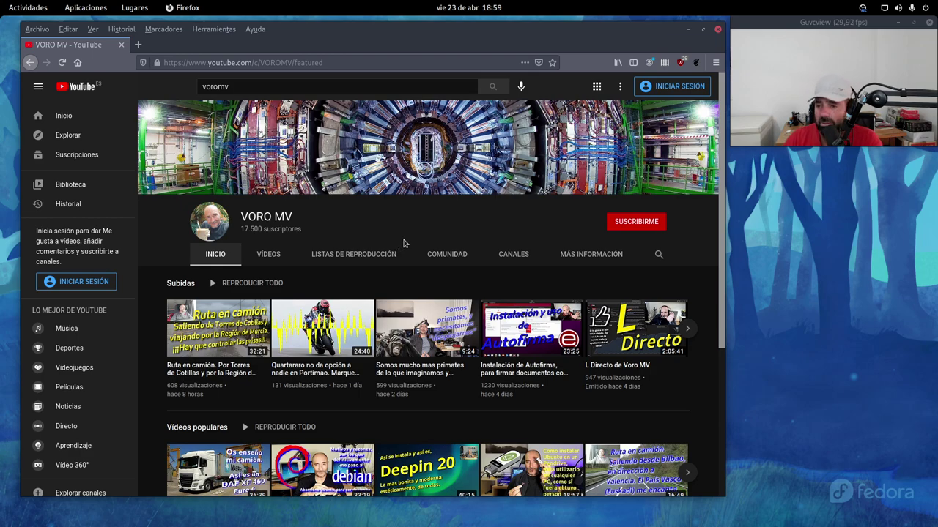
pyautogui.click(687, 30)
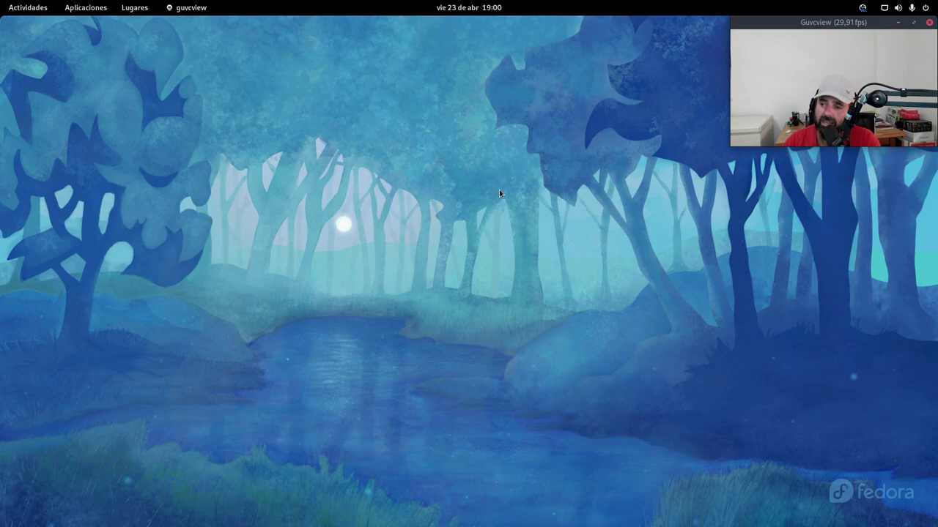
# Step: Return to the desktop, then search 'ca' in Activities and launch Cajas
pyautogui.moveTo(2, 1)
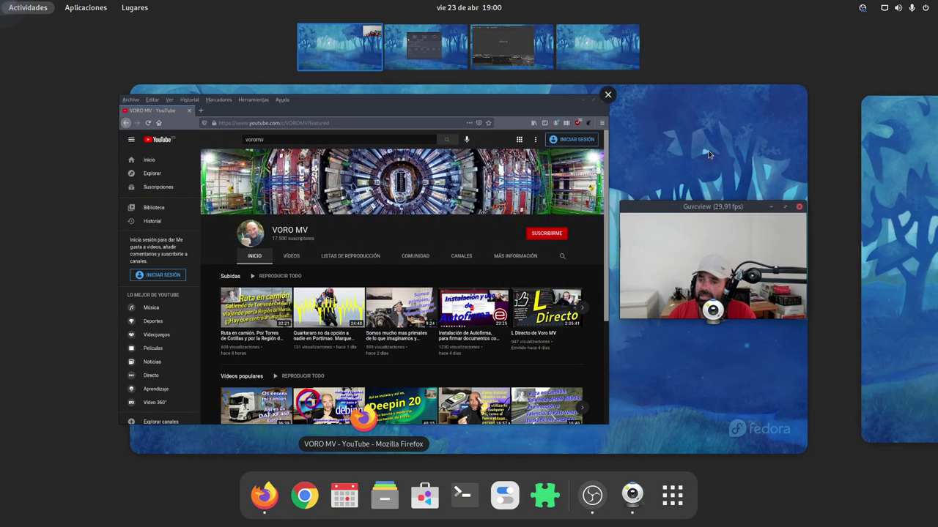
pyautogui.click(707, 142)
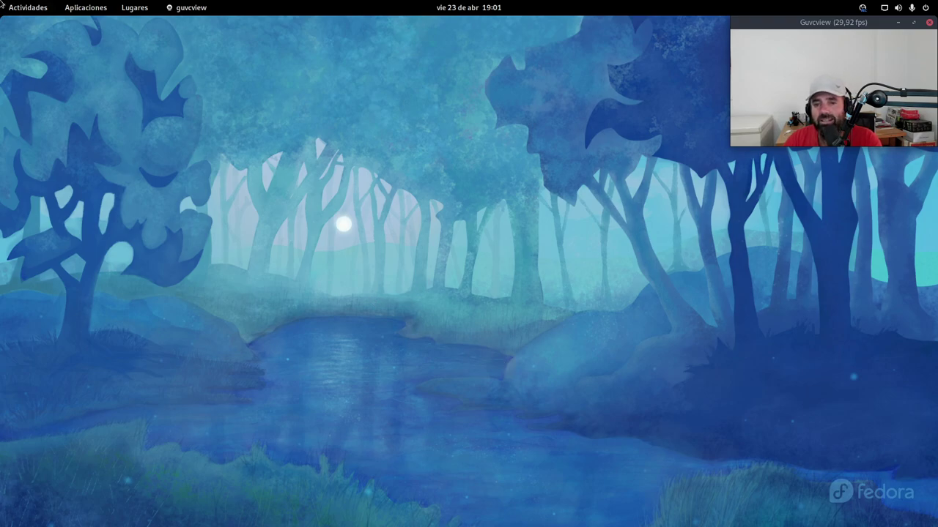
pyautogui.press('super')
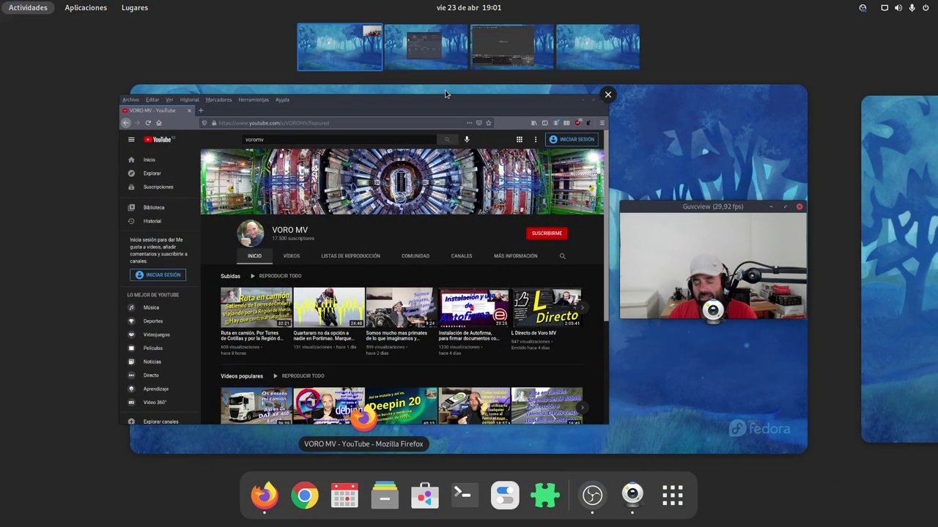
pyautogui.write('ca')
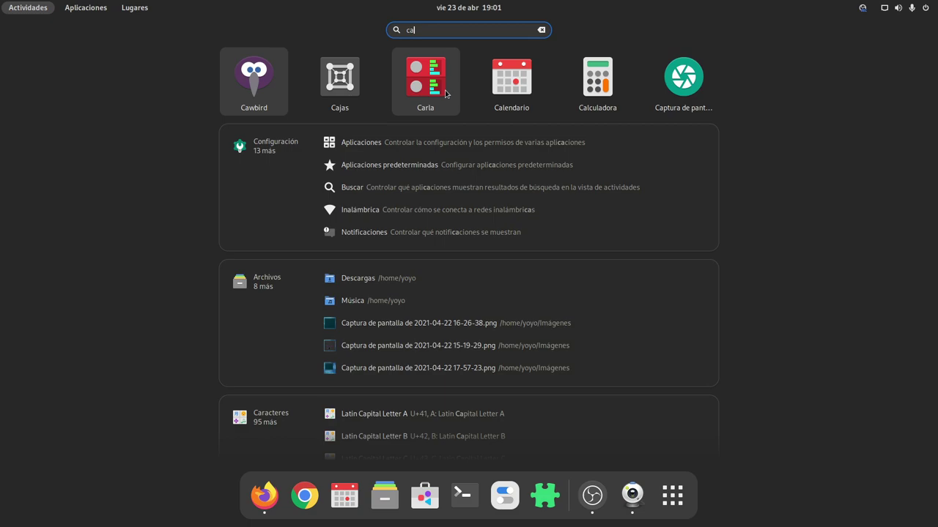
pyautogui.click(350, 79)
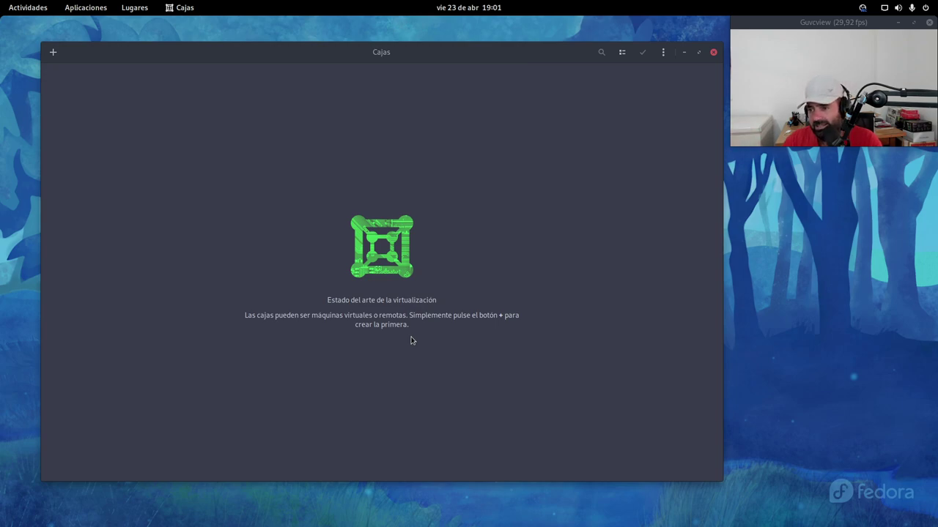
pyautogui.click(663, 55)
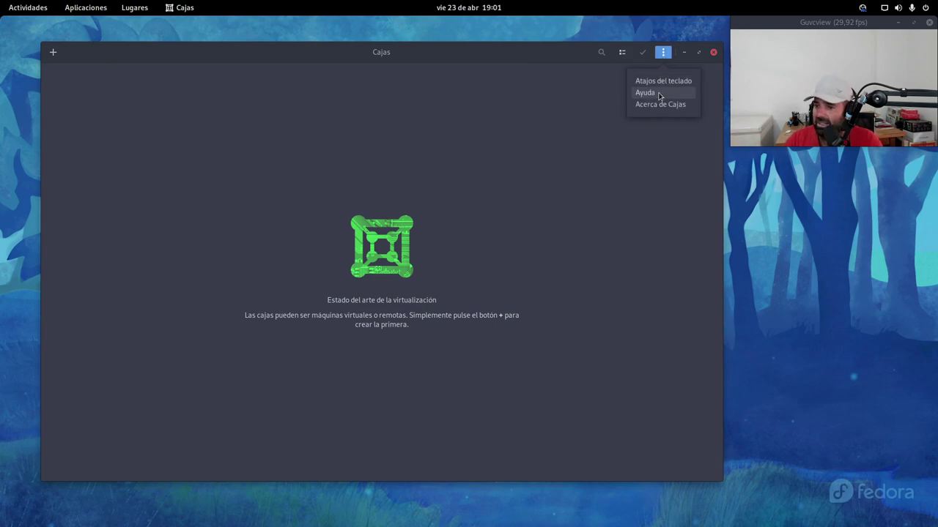
pyautogui.click(657, 105)
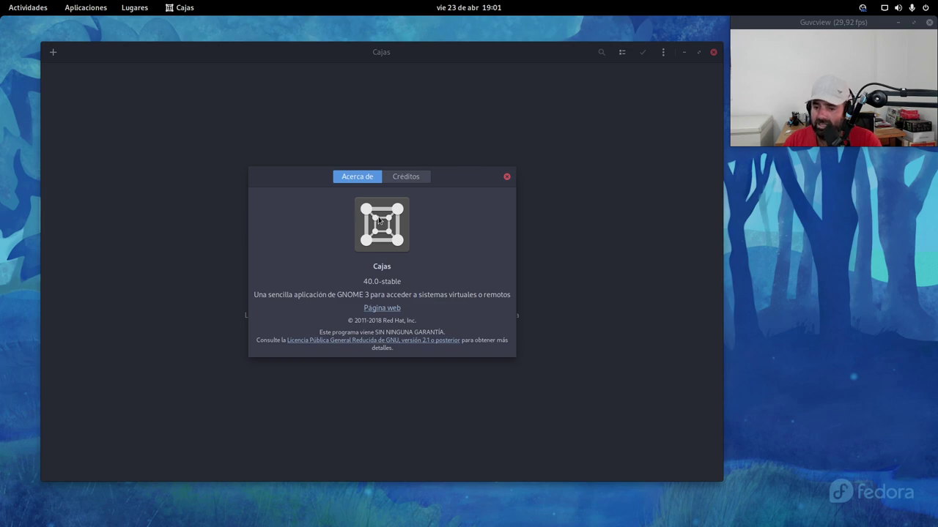
pyautogui.click(507, 179)
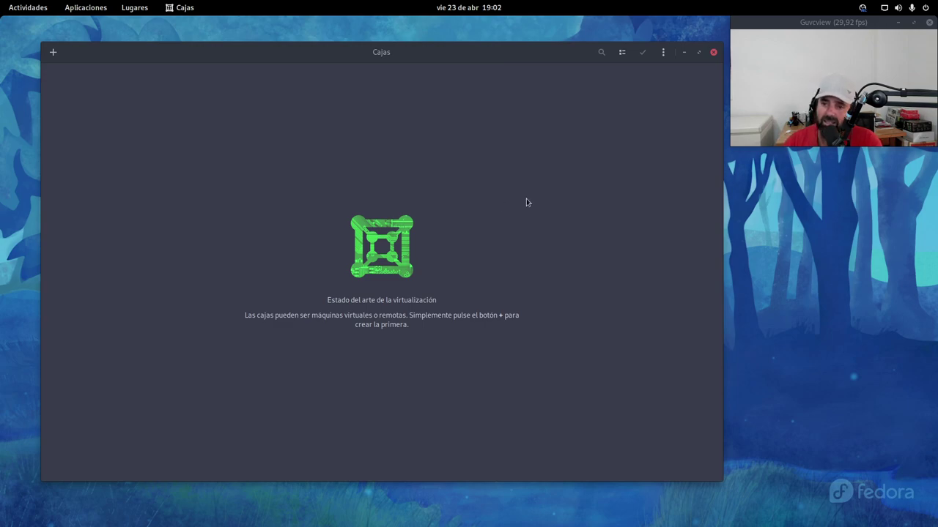
pyautogui.moveTo(1, 2)
pyautogui.click(487, 47)
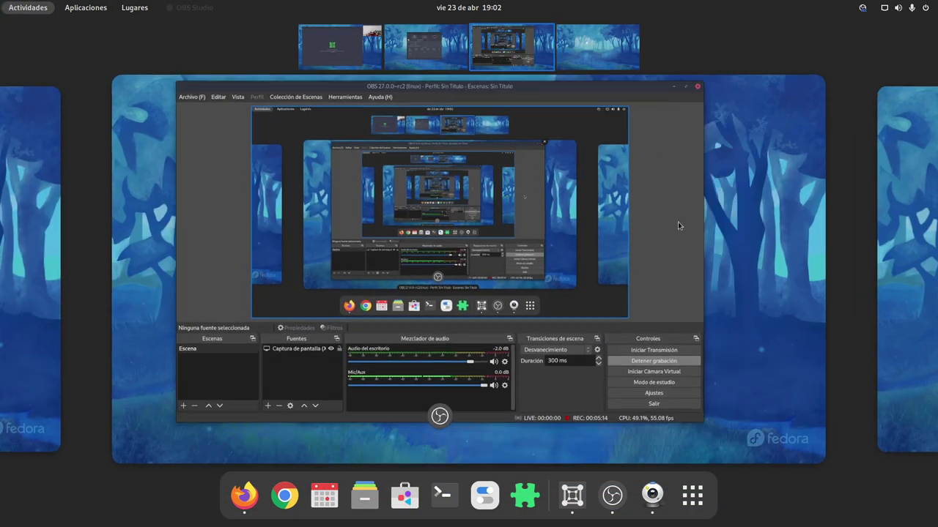
pyautogui.click(679, 225)
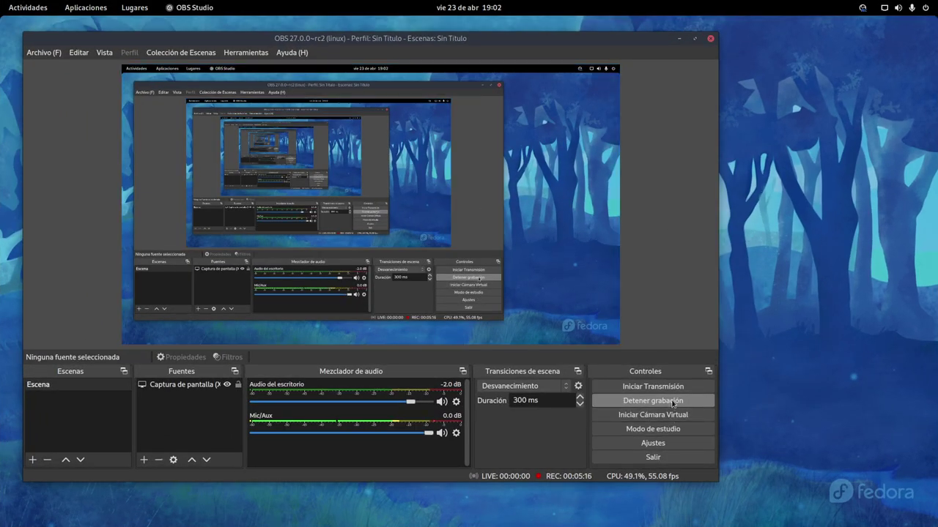
pyautogui.press('super')
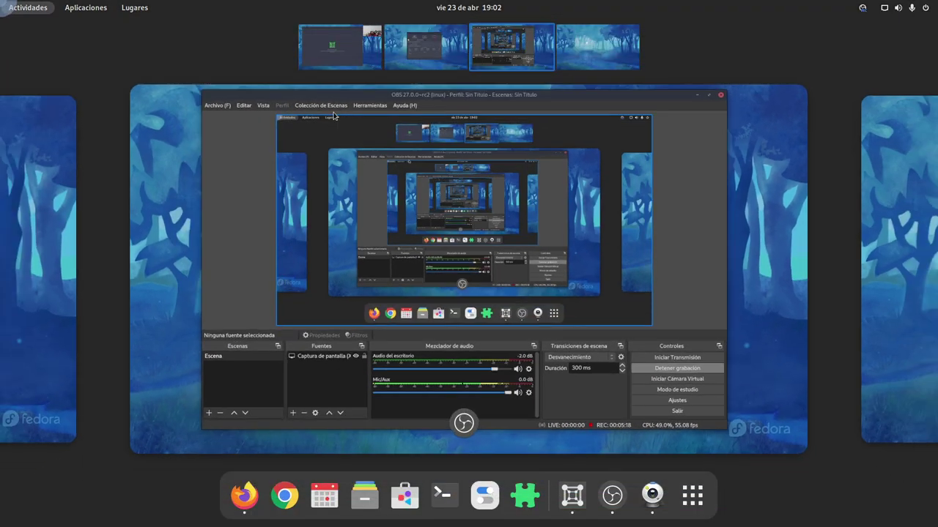
pyautogui.click(375, 40)
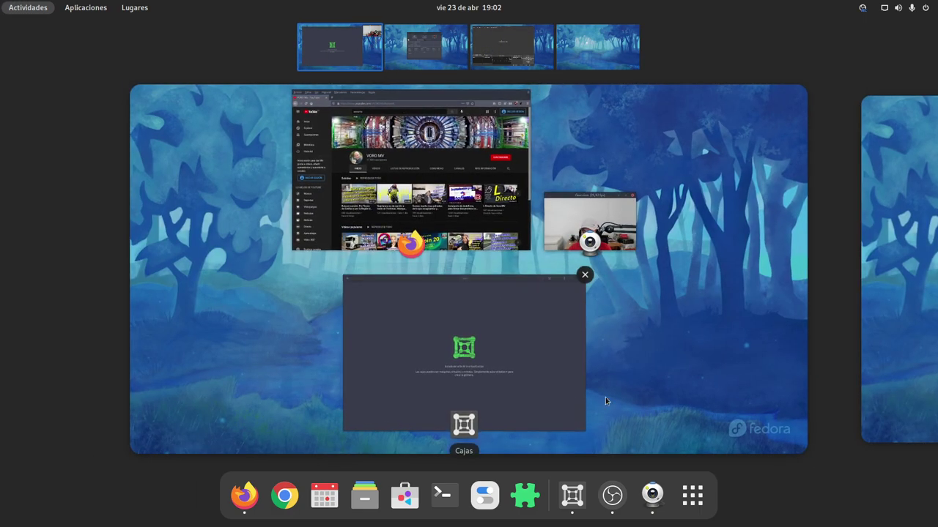
pyautogui.click(581, 395)
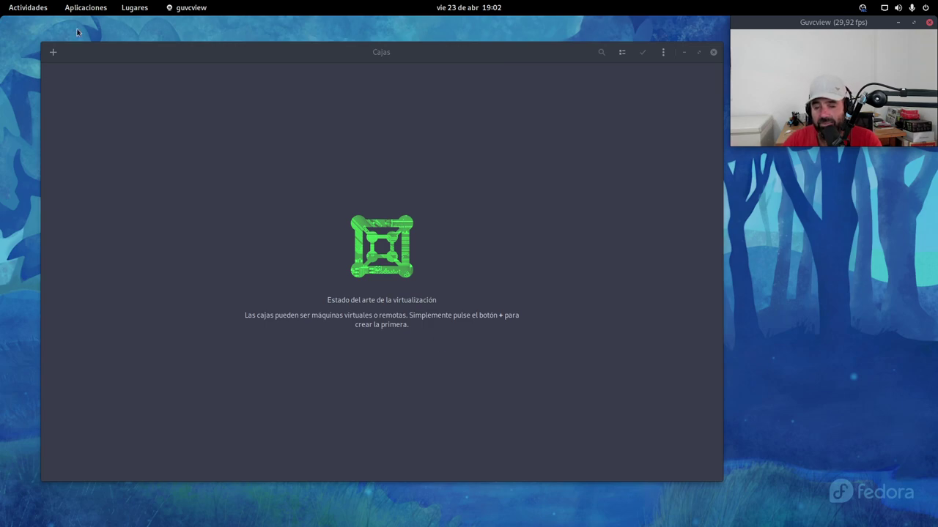
# Step: Open Files centred over the Boxes window and go into the ISOs folder
pyautogui.moveTo(1, 0)
pyautogui.click(364, 496)
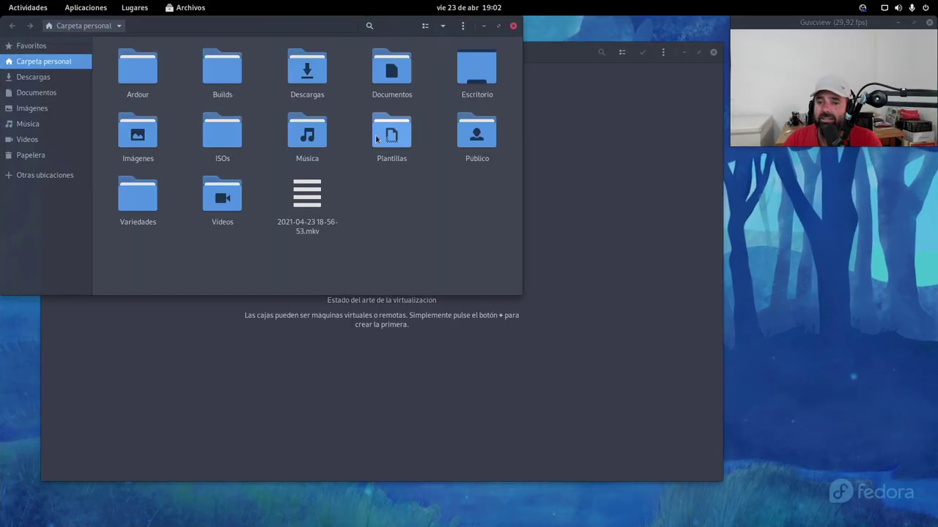
pyautogui.moveTo(310, 36); pyautogui.dragTo(442, 100)
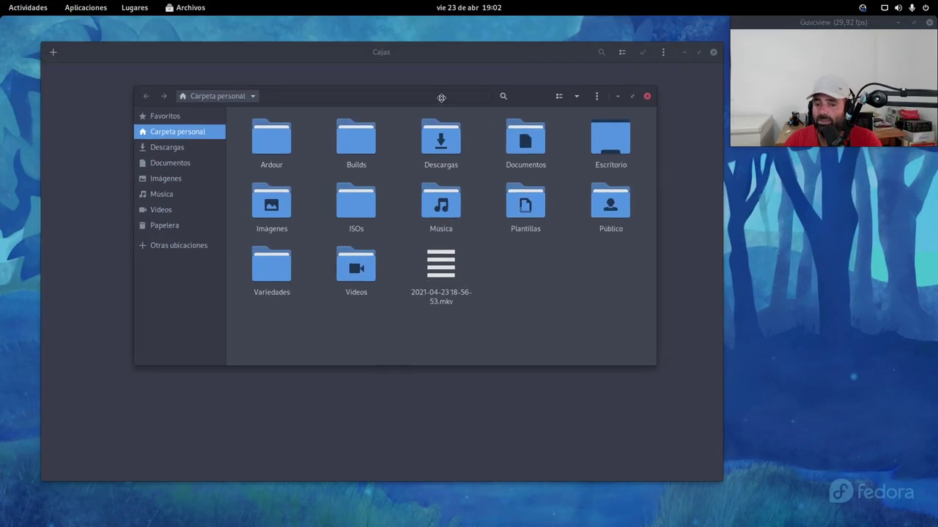
pyautogui.doubleClick(358, 204)
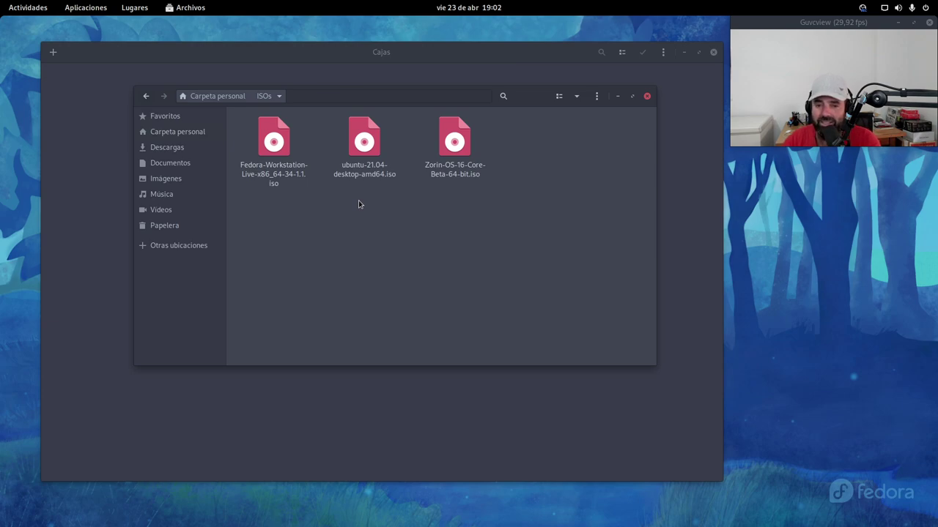
# Step: Review the Fedora 34, Ubuntu 21.04 and Zorin OS 16 ISO files, then close the folder window
pyautogui.click(285, 135)
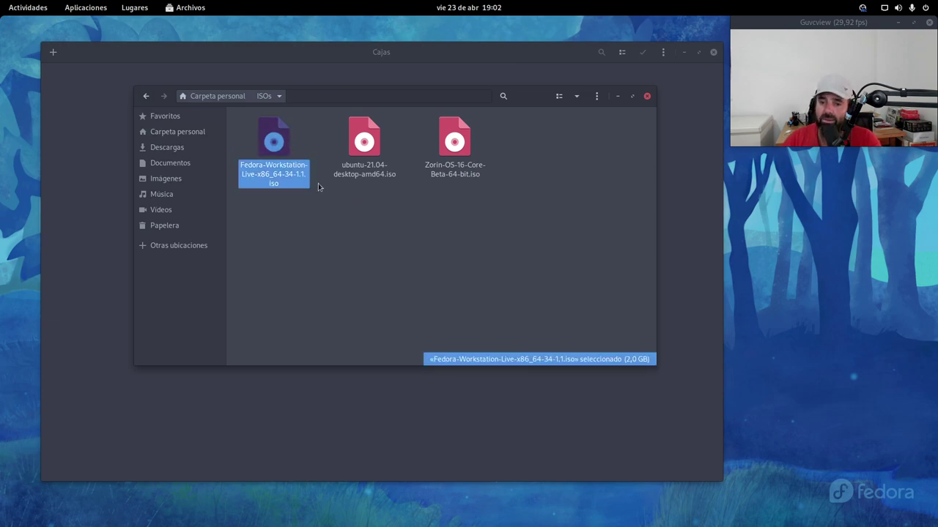
pyautogui.click(323, 180)
pyautogui.click(364, 137)
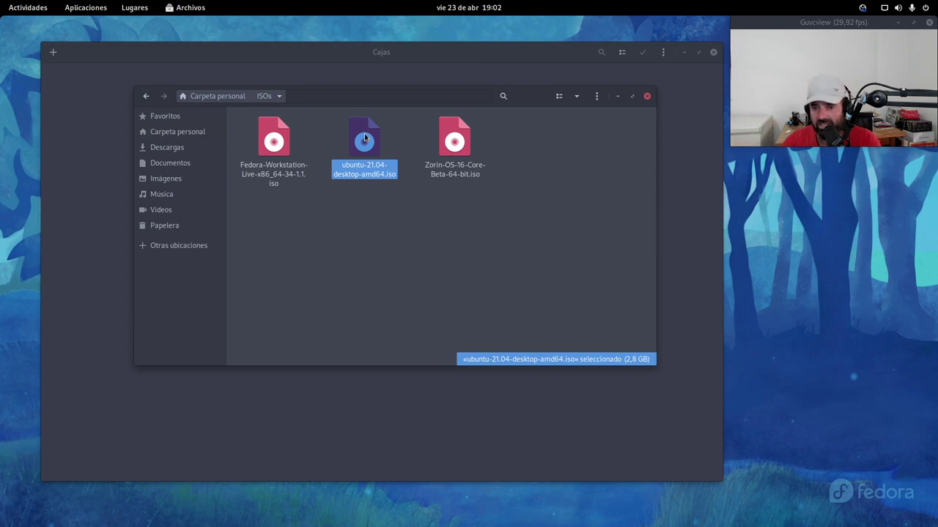
pyautogui.click(364, 260)
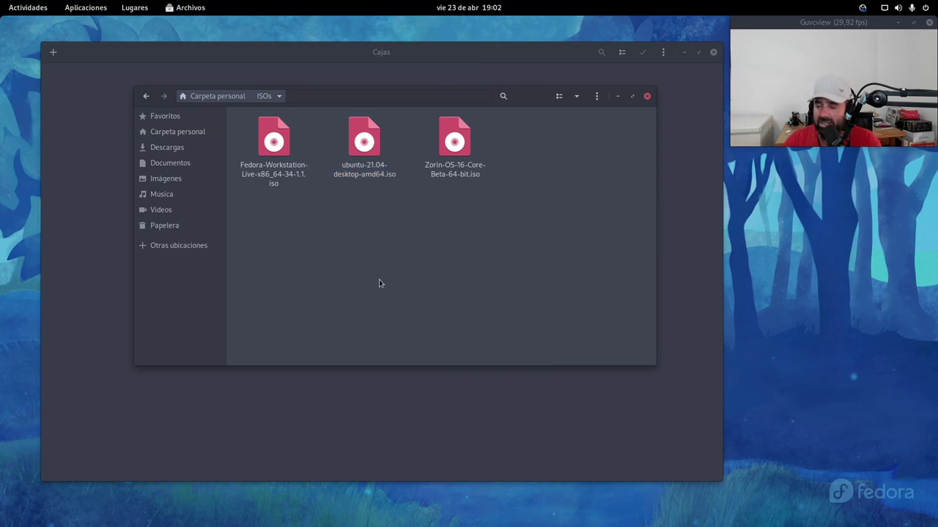
pyautogui.click(452, 149)
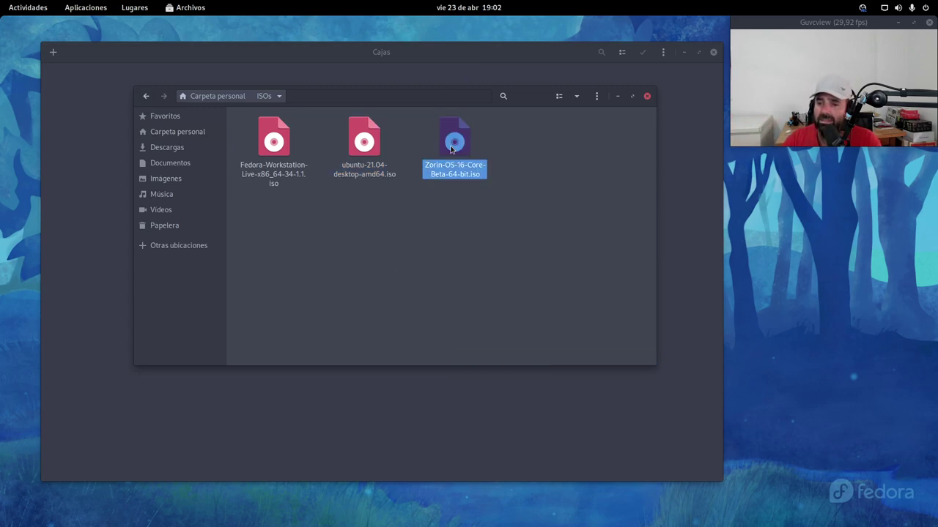
pyautogui.click(417, 265)
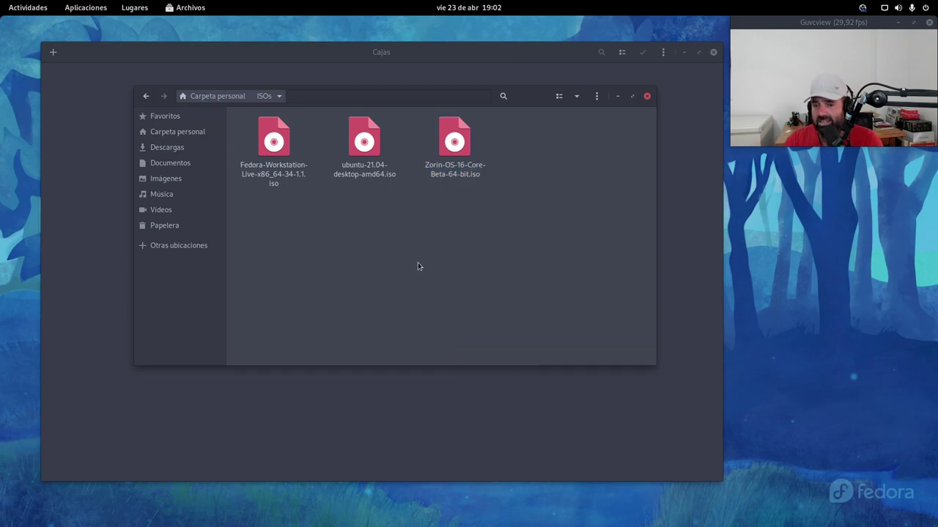
pyautogui.click(647, 96)
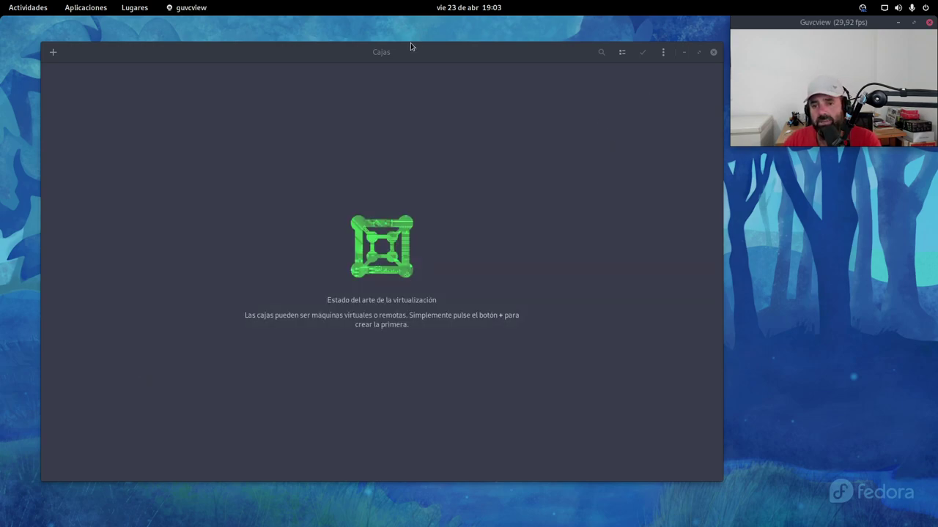
# Step: Bring Cajas to the front and open the 'Crear una máquina virtual' dialog
pyautogui.moveTo(411, 47); pyautogui.dragTo(403, 35)
pyautogui.click(44, 41)
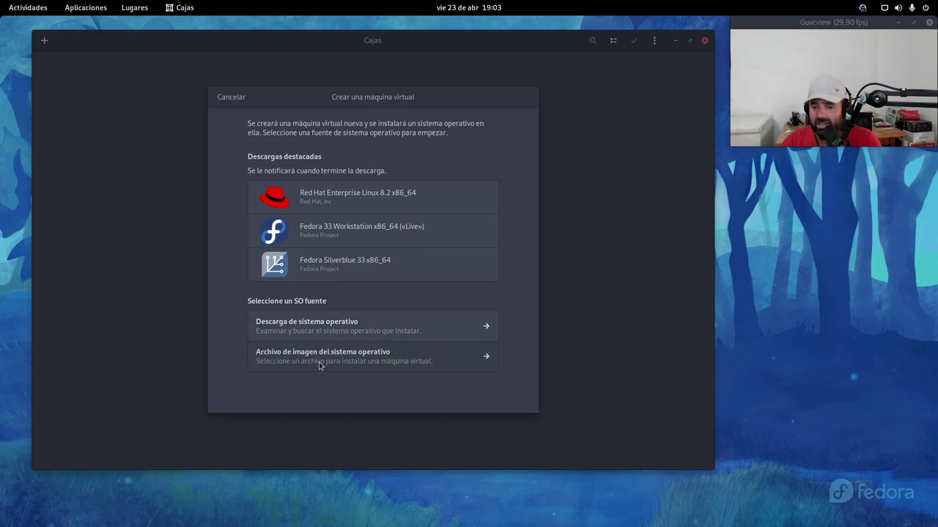
# Step: Choose 'Archivo de imagen del sistema operativo' and pick ubuntu-21.04-desktop-amd64.iso from the ISOs folder
pyautogui.click(414, 361)
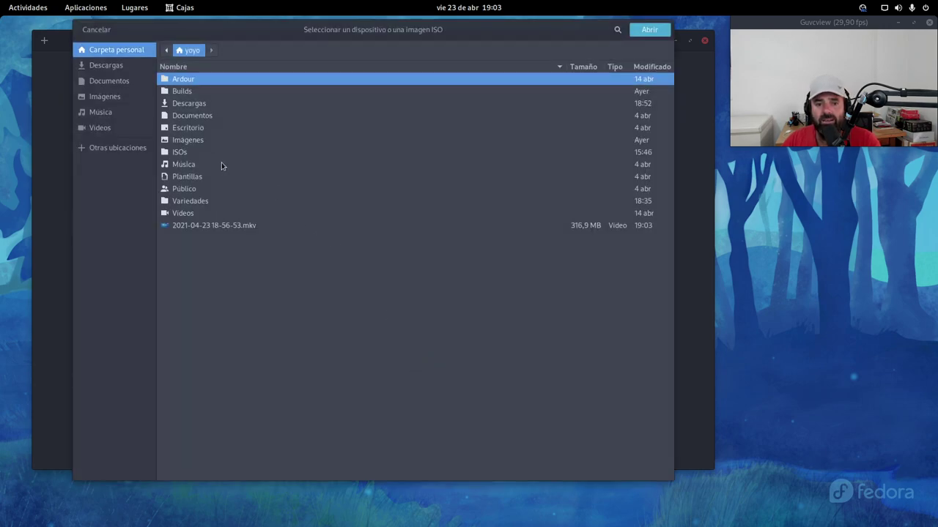
pyautogui.doubleClick(187, 154)
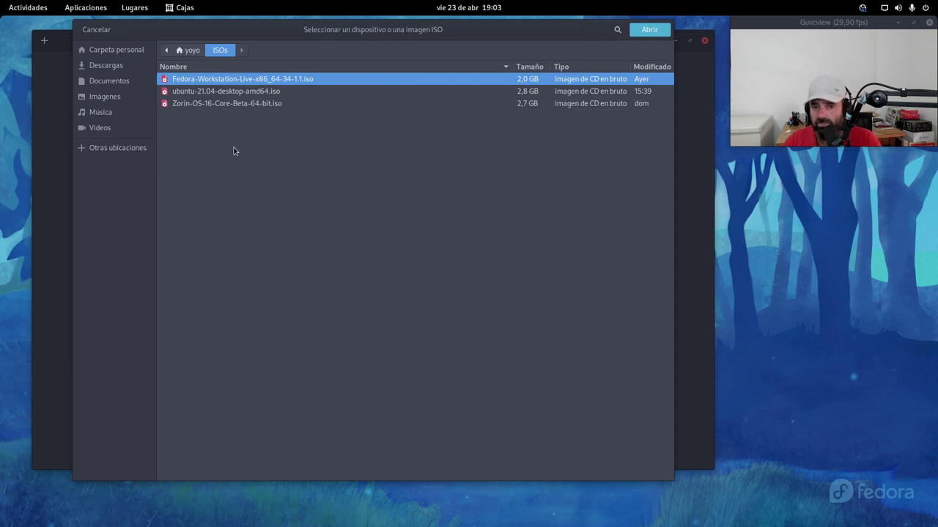
pyautogui.click(212, 92)
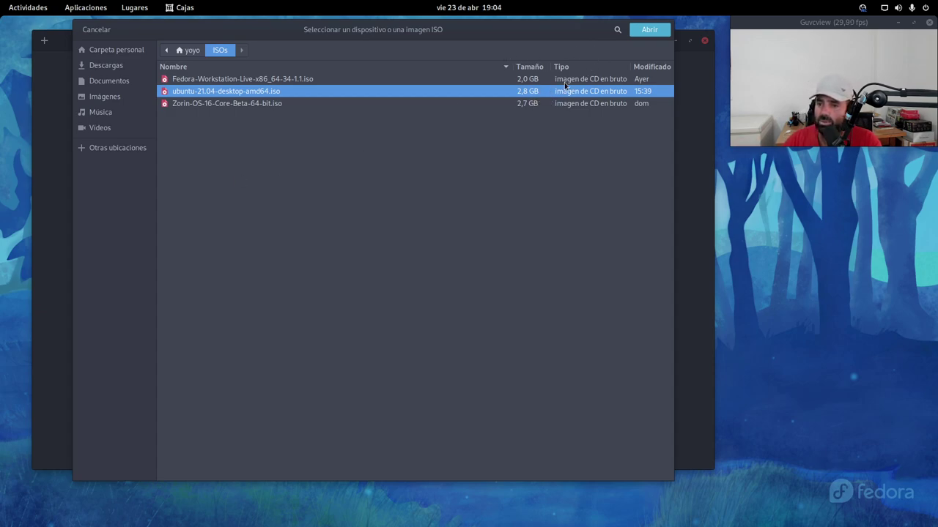
pyautogui.click(647, 32)
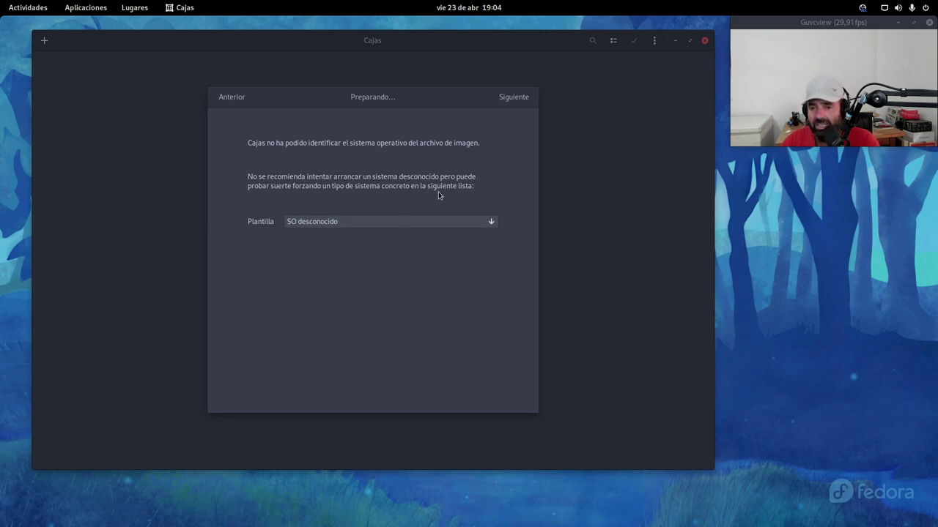
# Step: Leave the Plantilla as 'SO desconocido' and continue with Siguiente to the review page
pyautogui.click(389, 222)
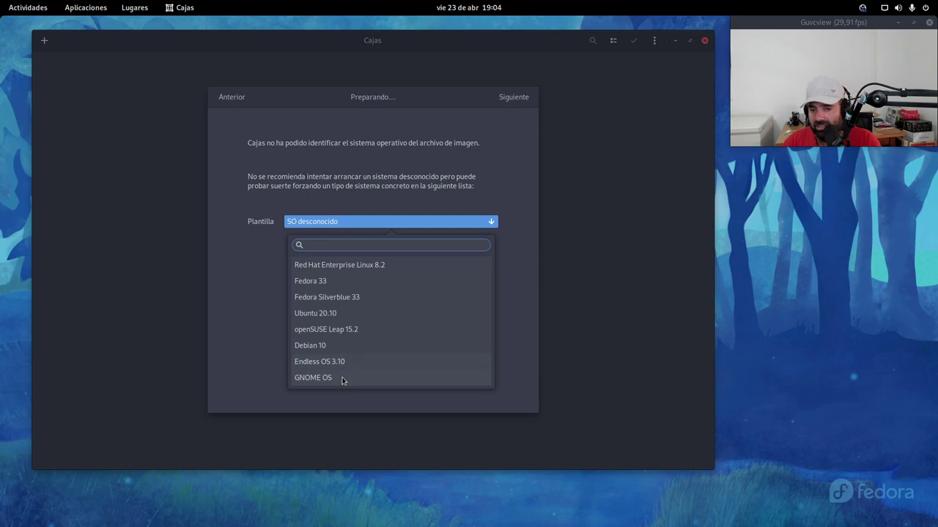
pyautogui.click(246, 290)
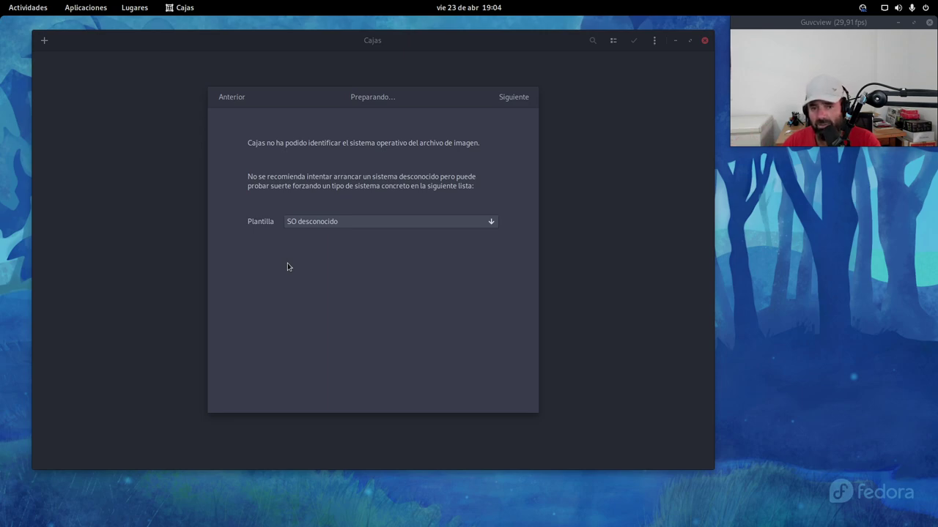
pyautogui.click(512, 99)
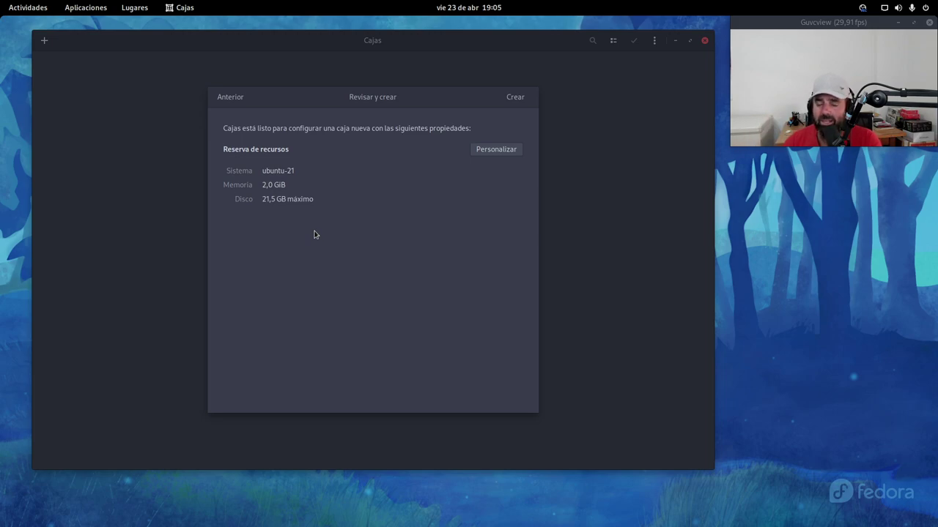
pyautogui.moveTo(1, 1)
pyautogui.click(361, 487)
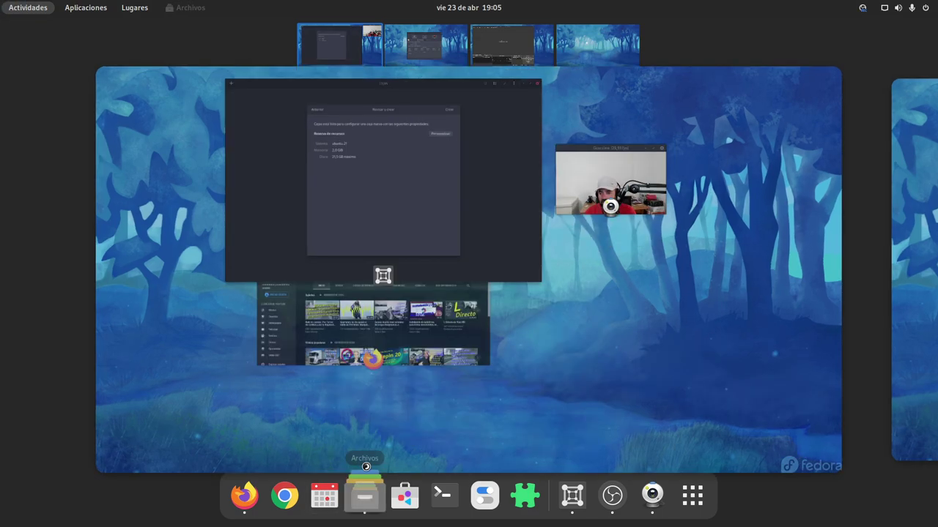
pyautogui.moveTo(260, 27); pyautogui.dragTo(424, 153)
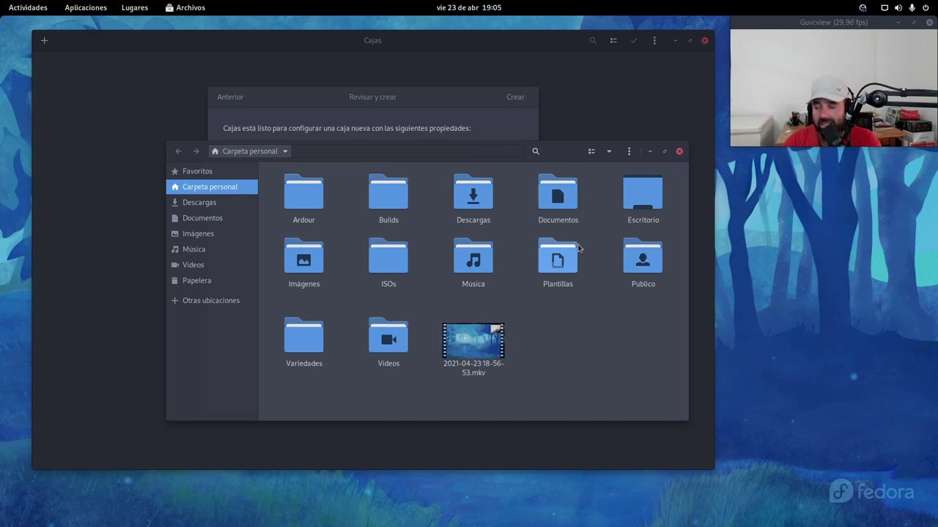
pyautogui.click(679, 152)
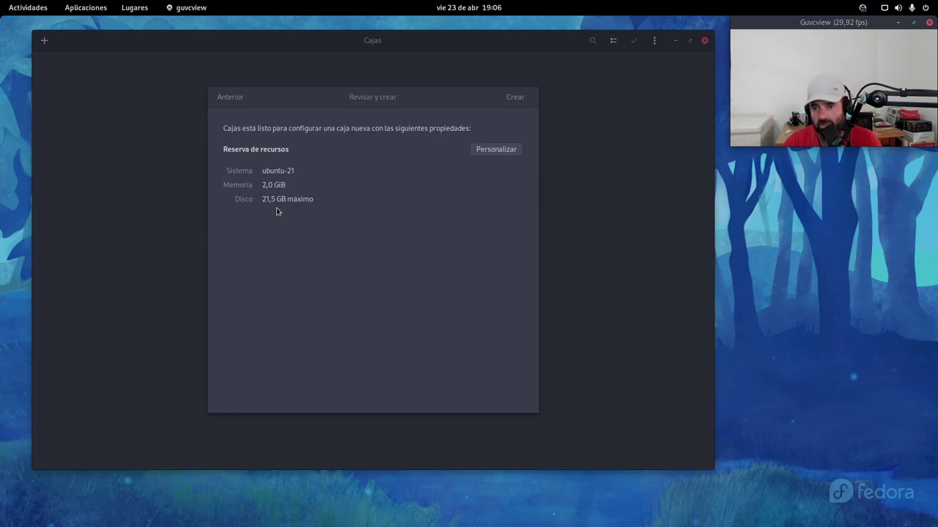
# Step: Under Personalizar, set Memoria to 4,2 GiB and the maximum disk size to 35,6 GB
pyautogui.click(496, 149)
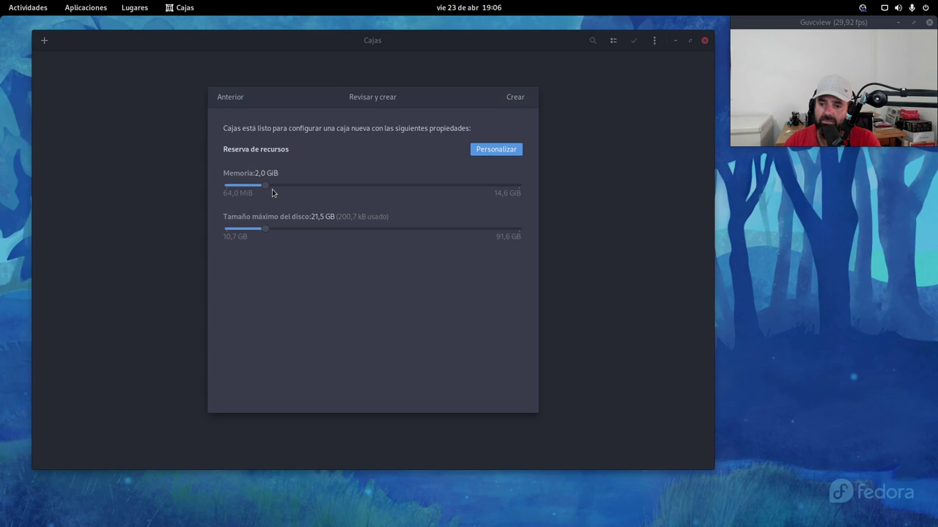
pyautogui.moveTo(268, 186); pyautogui.dragTo(313, 190)
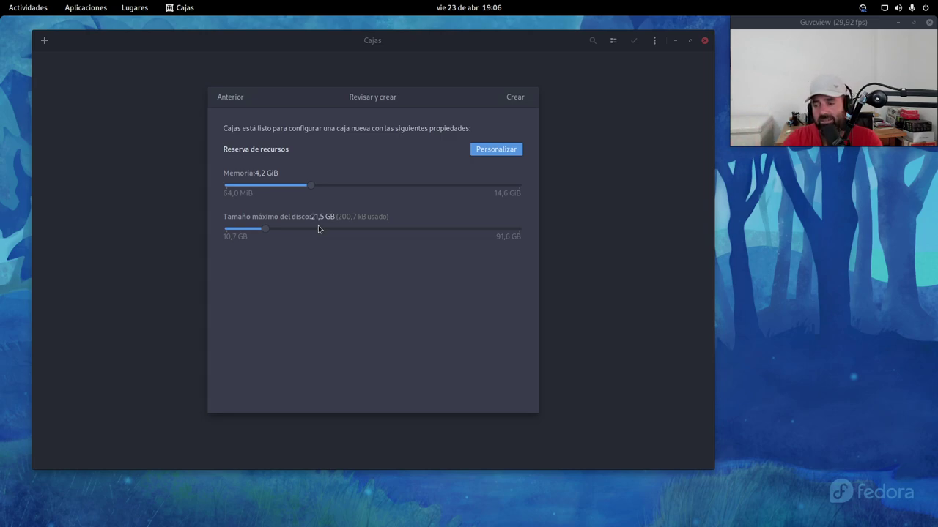
pyautogui.moveTo(264, 234); pyautogui.dragTo(316, 237)
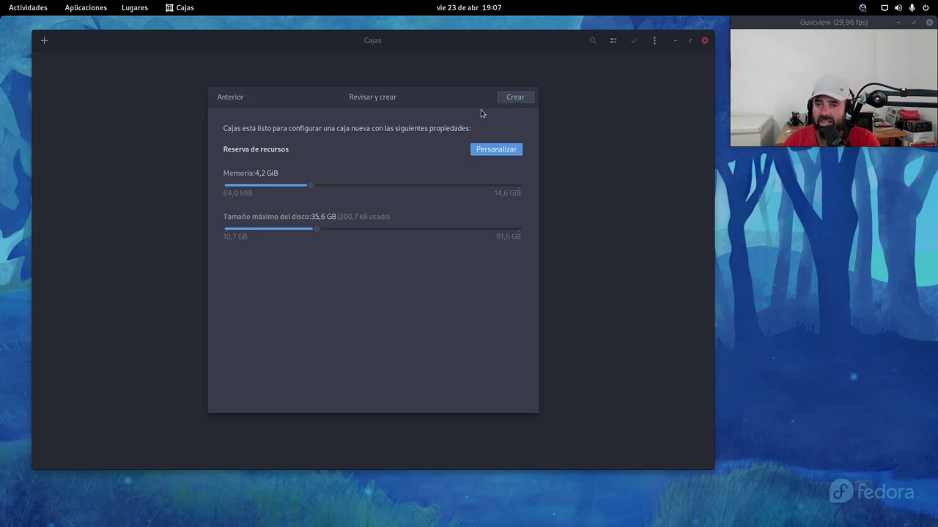
# Step: Create the ubuntu-21 box, boot the plain Ubuntu GRUB entry, and focus the VM display
pyautogui.click(515, 98)
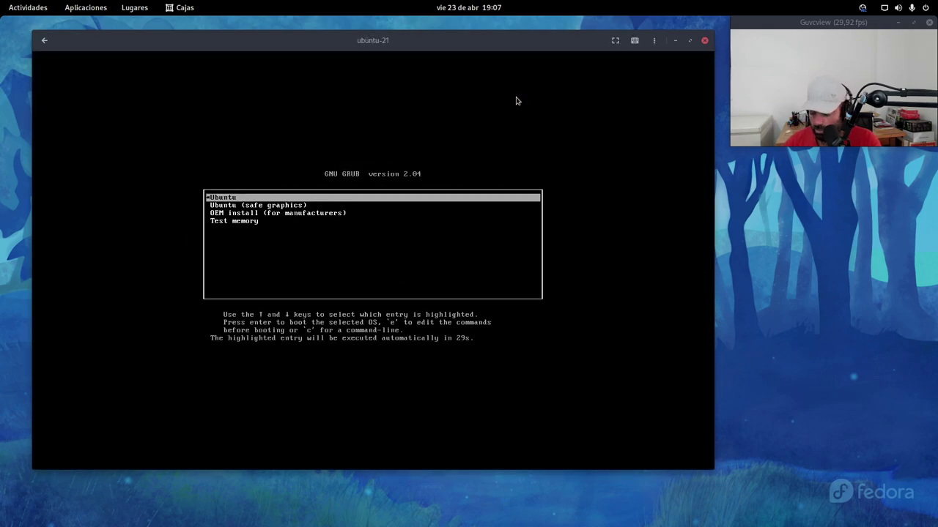
pyautogui.press('Down')
pyautogui.press('Up')
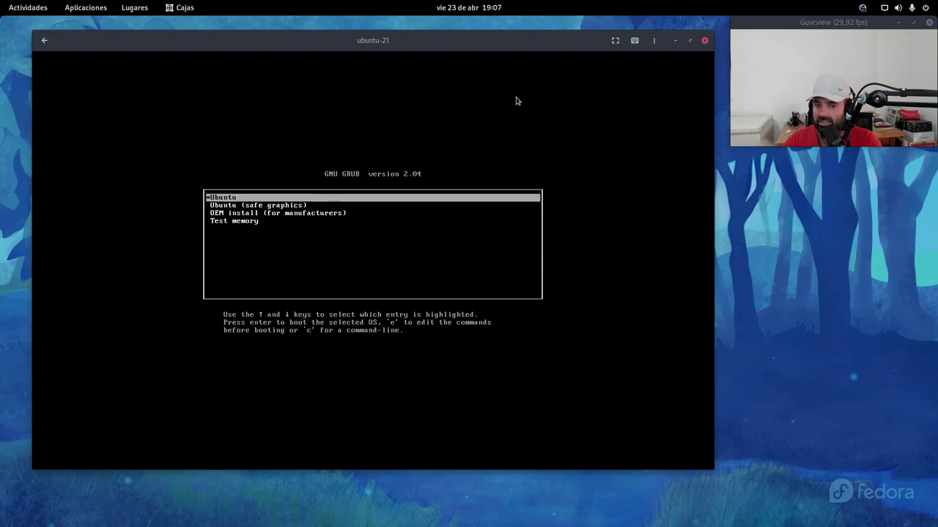
pyautogui.press('Return')
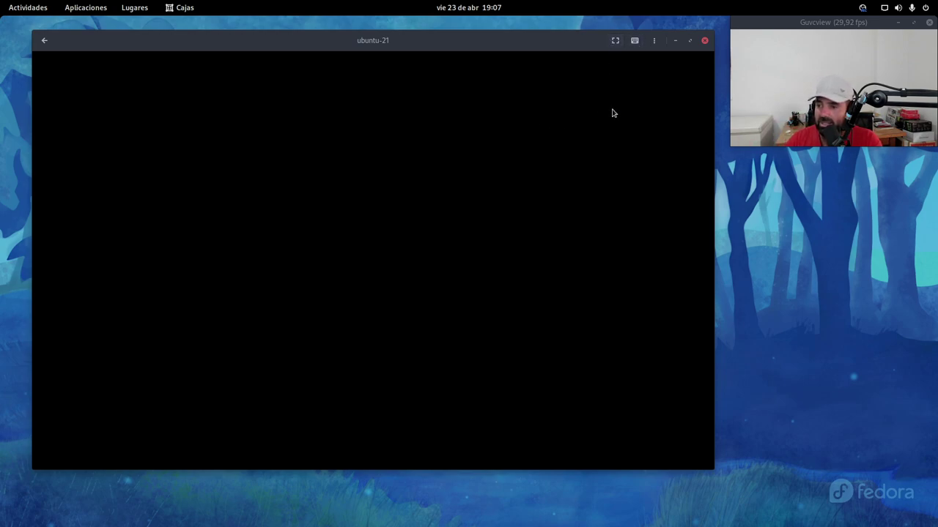
pyautogui.click(581, 348)
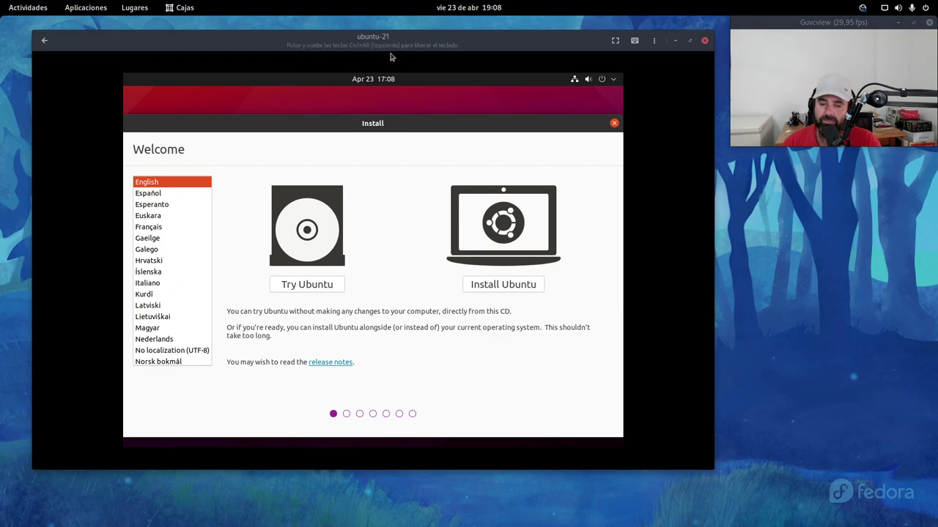
# Step: Set the installer language to Español and choose 'Instalar Ubuntu'
pyautogui.click(149, 193)
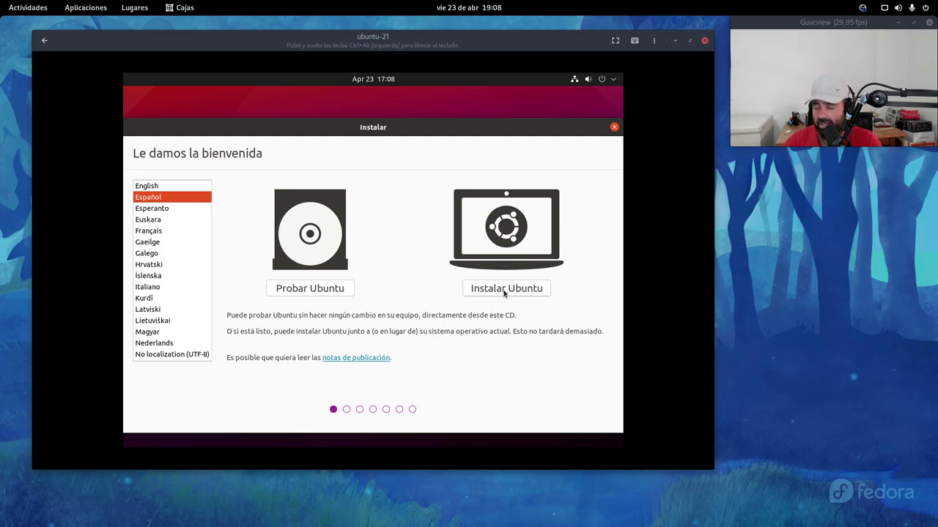
pyautogui.rightClick(839, 23)
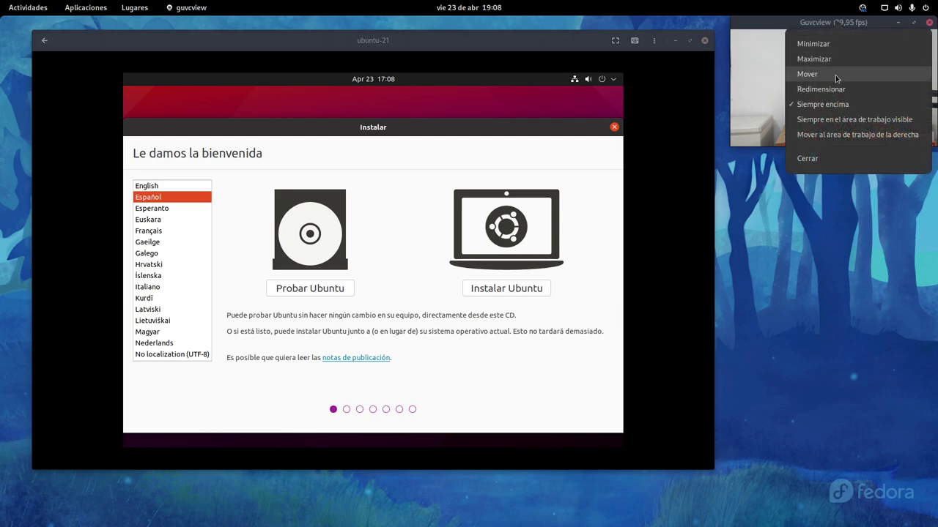
pyautogui.click(539, 297)
pyautogui.click(511, 291)
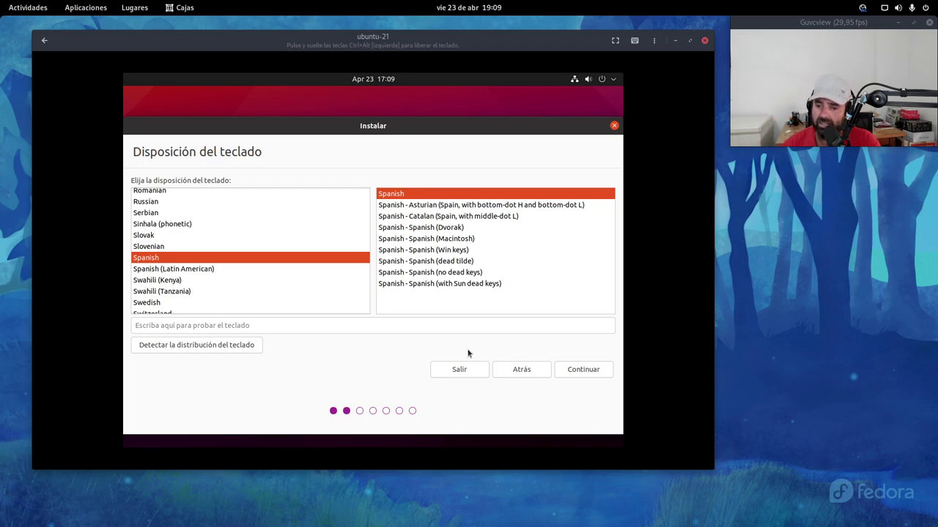
# Step: Type ñññ in the keyboard test field to verify the Spanish layout, then continue
pyautogui.click(205, 327)
pyautogui.write('ñññ')
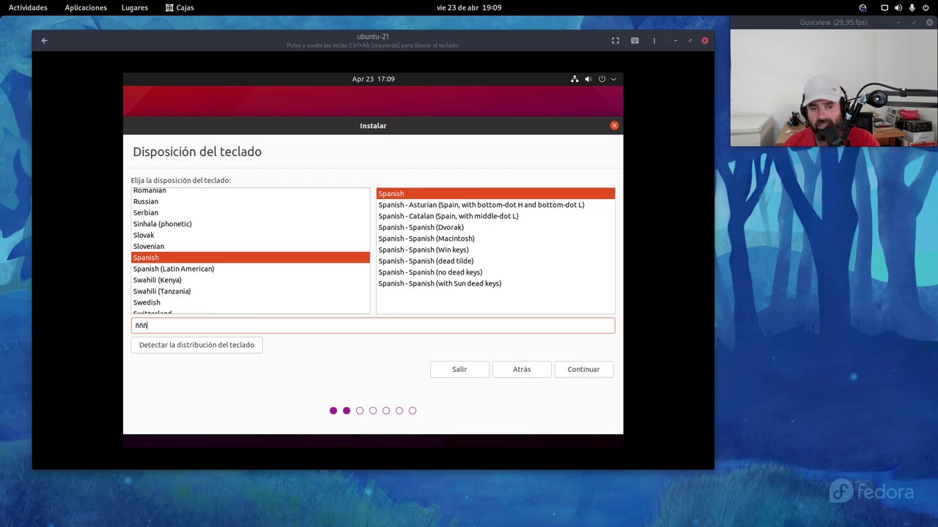
pyautogui.click(577, 369)
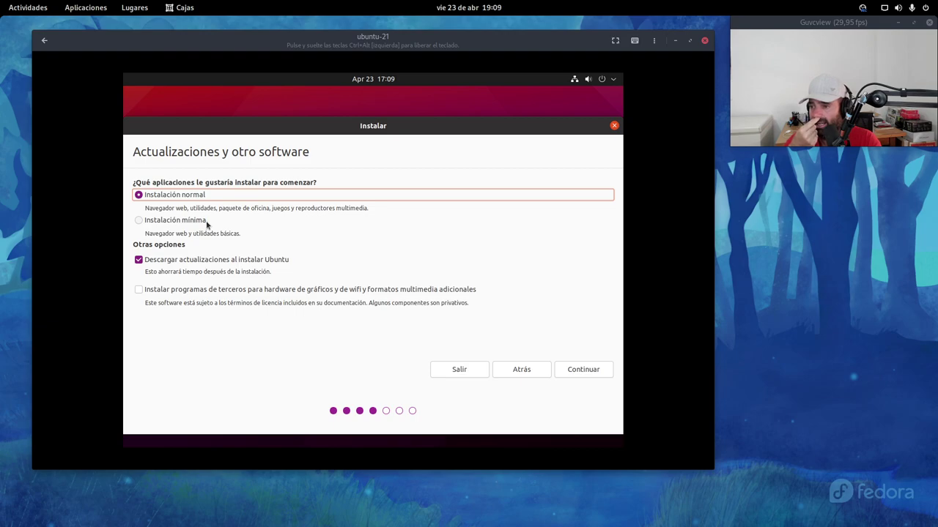
# Step: Keep 'Instalación mínima', skip downloading updates during installation, and continue
pyautogui.click(166, 224)
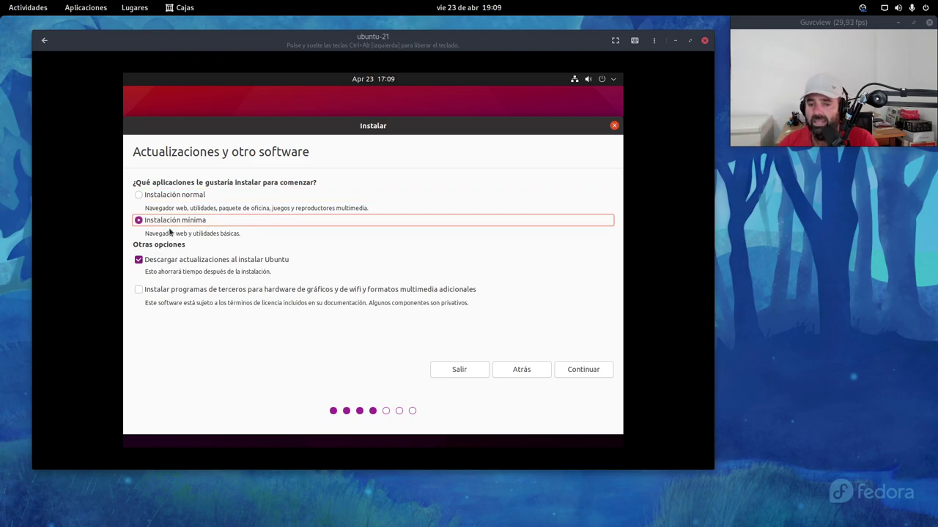
pyautogui.click(179, 261)
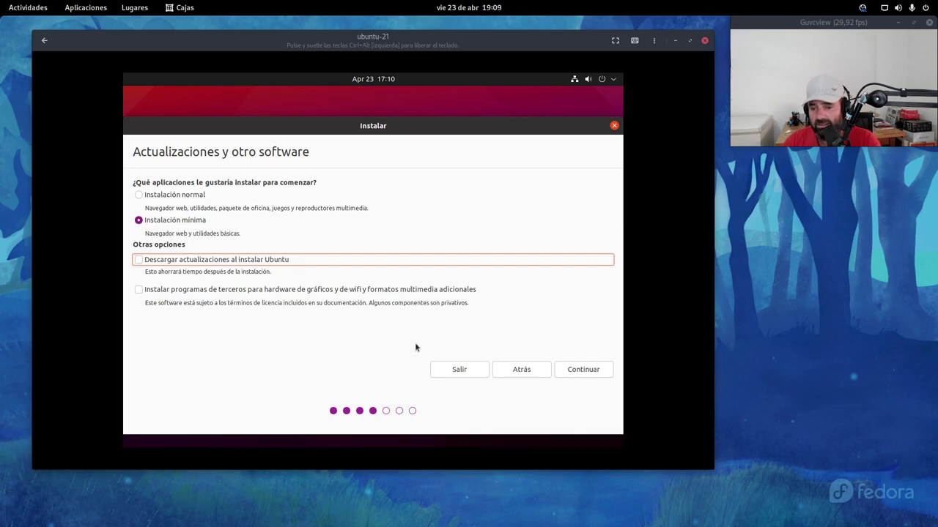
pyautogui.click(587, 370)
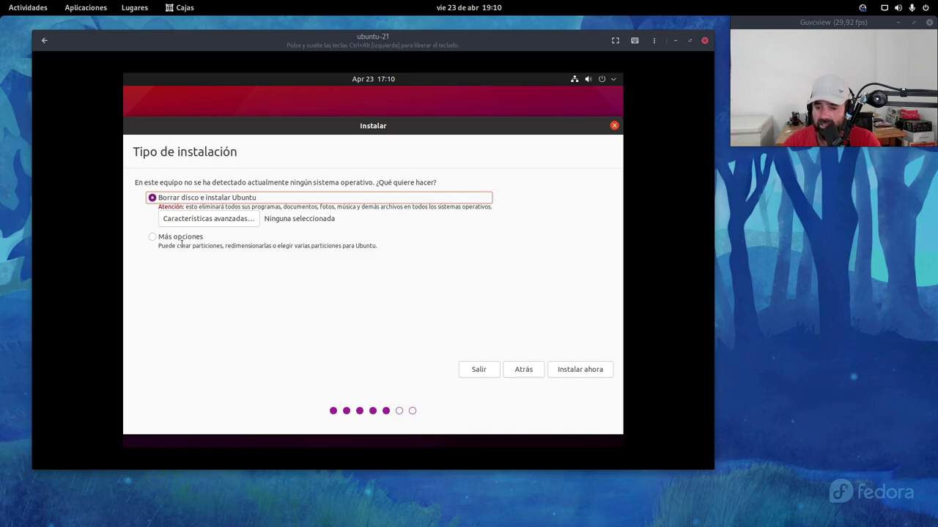
# Step: Install now with 'Borrar disco e instalar Ubuntu' and approve writing the partition changes
pyautogui.click(575, 370)
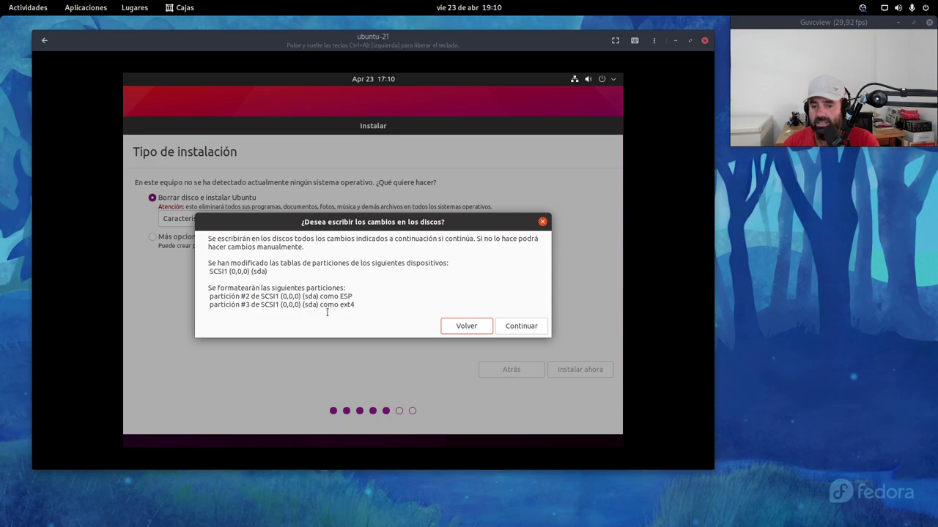
pyautogui.click(523, 327)
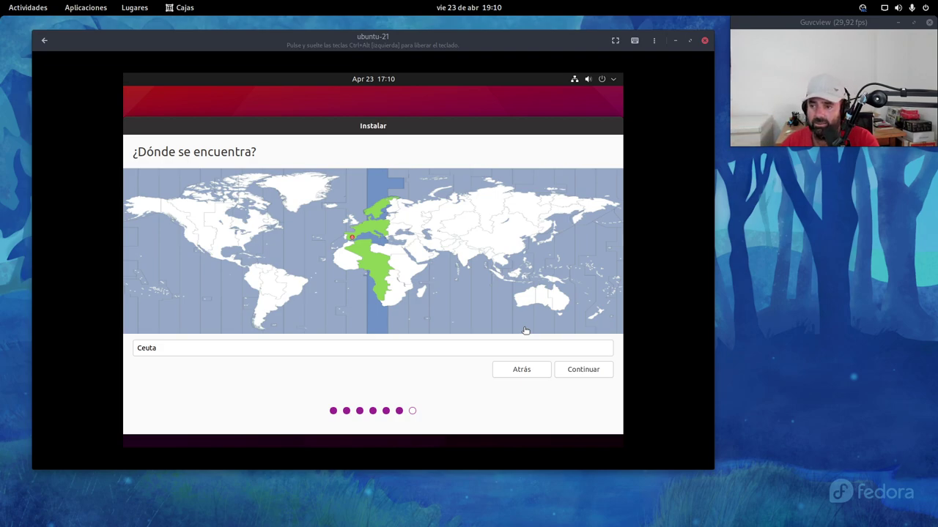
# Step: Pick Madrid on the '¿Dónde se encuentra?' map instead of Ceuta
pyautogui.click(349, 240)
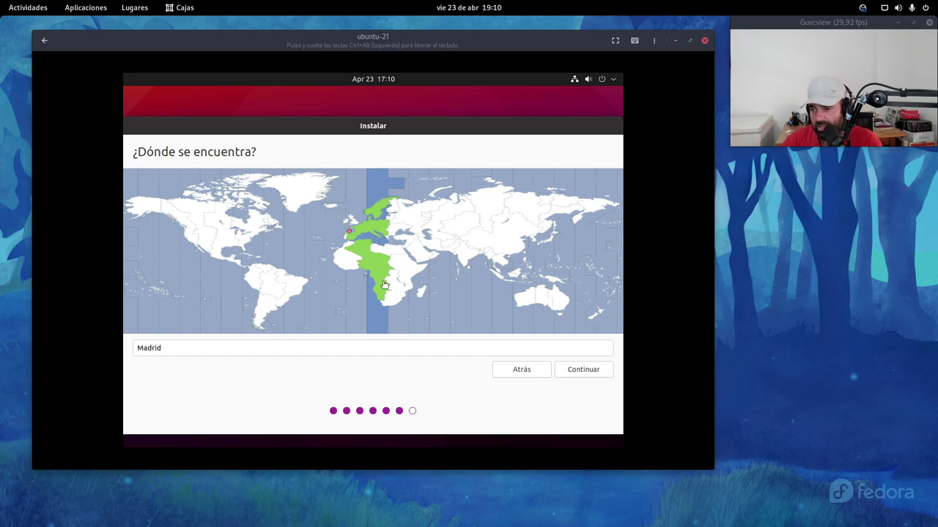
# Step: Confirm Madrid, enter the user's name, and change the computer name to ubuntu-cajas
pyautogui.click(584, 369)
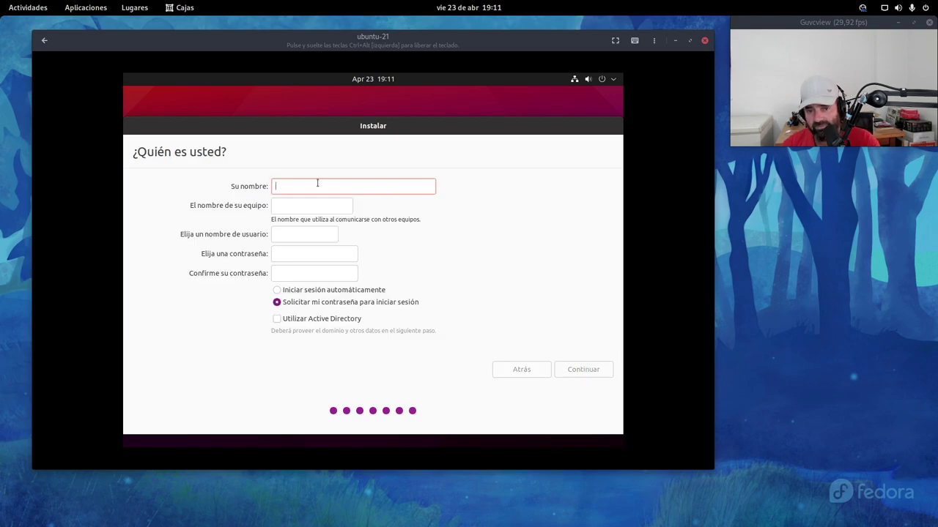
pyautogui.write('Yoyo')
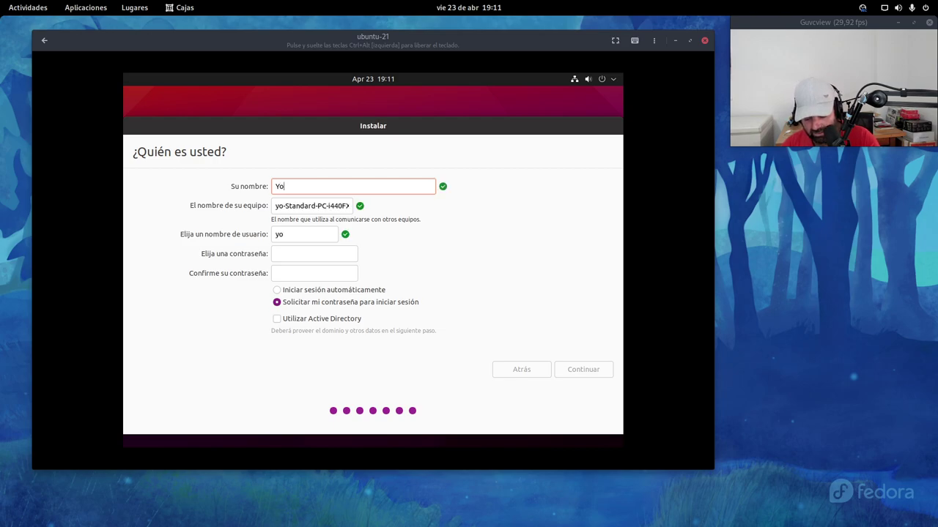
pyautogui.click(329, 205)
pyautogui.press('End')
pyautogui.press('BackSpace')
pyautogui.press('BackSpace')
pyautogui.press('BackSpace')
pyautogui.press('BackSpace')
pyautogui.press('BackSpace')
pyautogui.press('BackSpace')
pyautogui.press('BackSpace')
pyautogui.press('BackSpace')
pyautogui.press('BackSpace')
pyautogui.press('BackSpace')
pyautogui.press('BackSpace')
pyautogui.press('BackSpace')
pyautogui.press('BackSpace')
pyautogui.press('BackSpace')
pyautogui.press('BackSpace')
pyautogui.press('BackSpace')
pyautogui.press('BackSpace')
pyautogui.press('BackSpace')
pyautogui.press('BackSpace')
pyautogui.press('BackSpace')
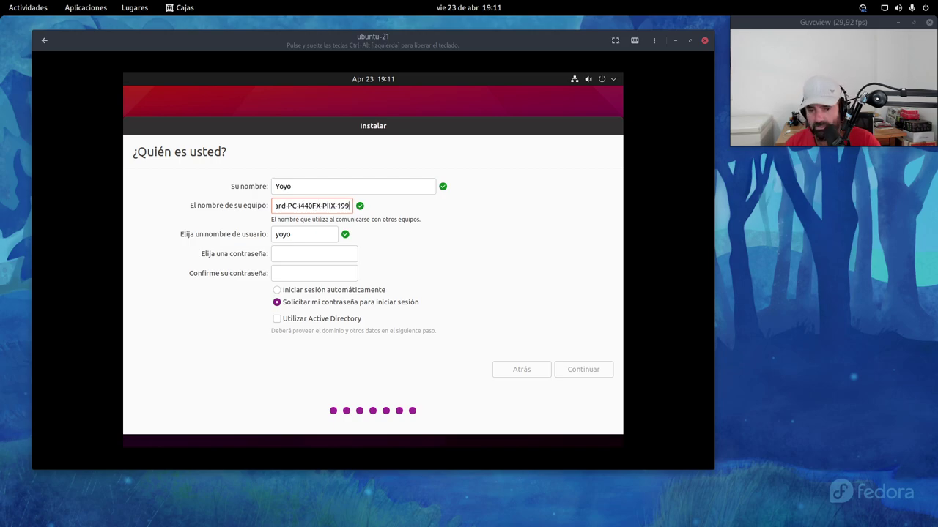
pyautogui.press('BackSpace')
pyautogui.press('BackSpace')
pyautogui.press('BackSpace')
pyautogui.press('BackSpace')
pyautogui.press('BackSpace')
pyautogui.press('BackSpace')
pyautogui.press('BackSpace')
pyautogui.press('BackSpace')
pyautogui.press('BackSpace')
pyautogui.press('BackSpace')
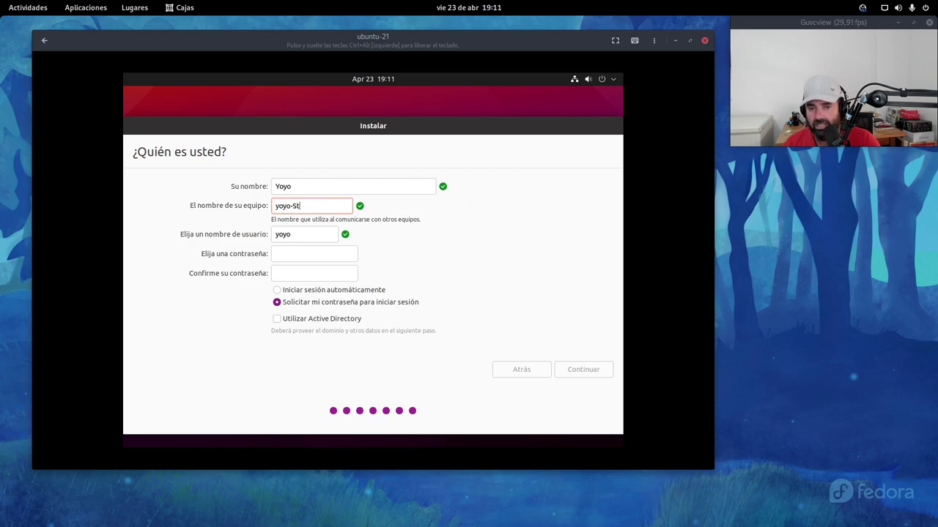
pyautogui.write('u')
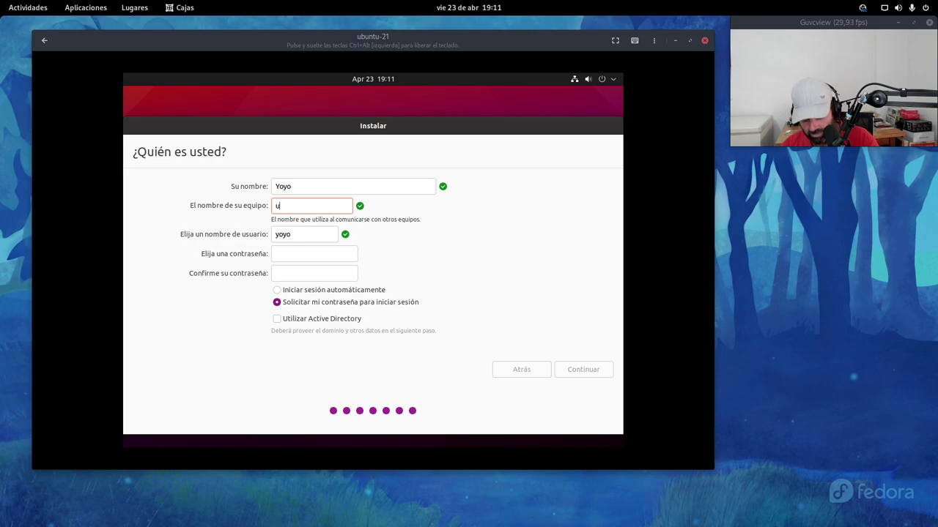
pyautogui.write('buntu-')
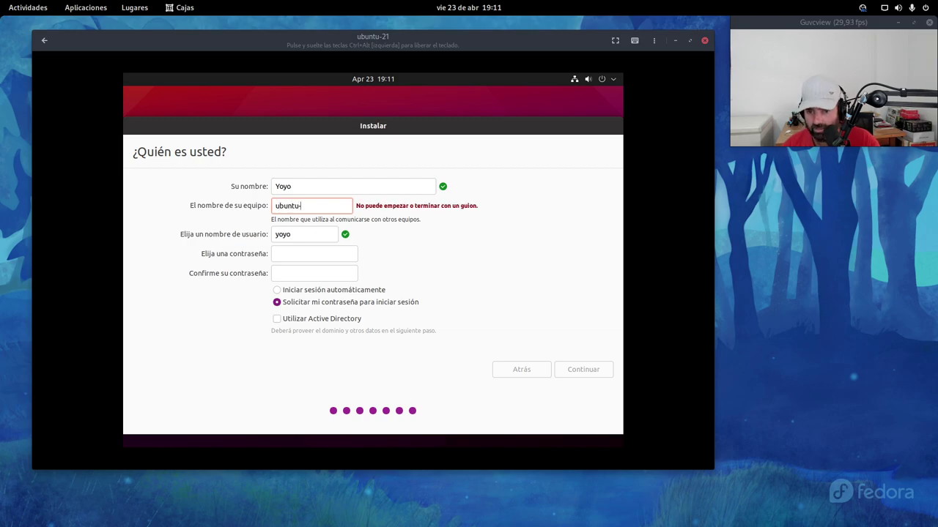
pyautogui.write('cajas')
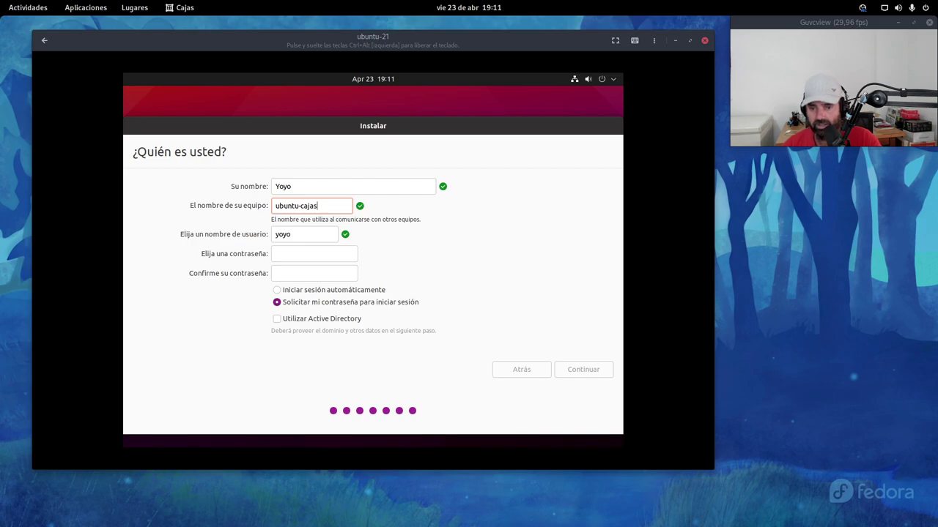
# Step: Enter the account password and repeat it in the confirmation field
pyautogui.click(305, 254)
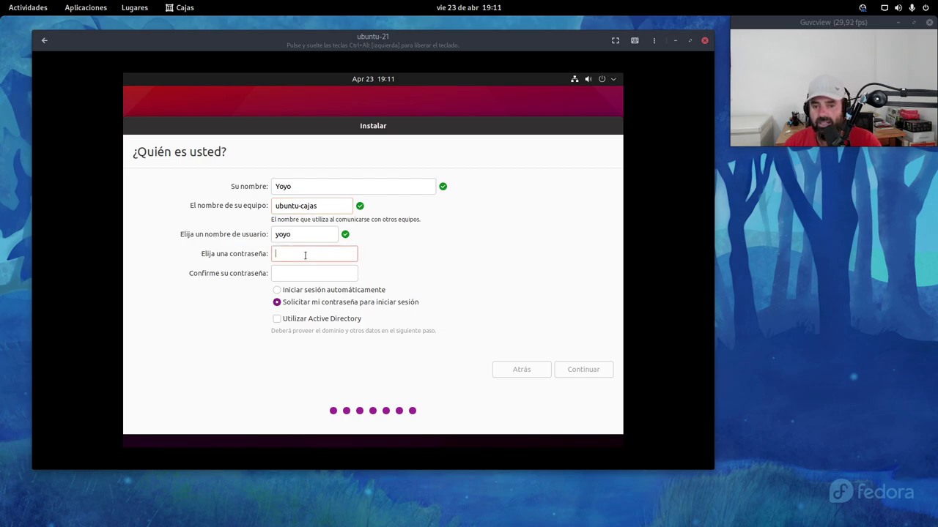
pyautogui.write('12345678')
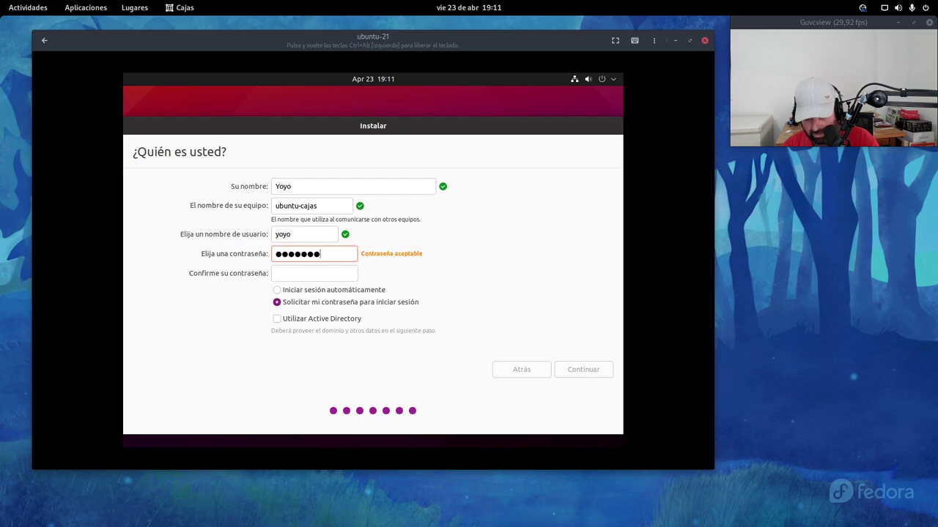
pyautogui.click(325, 277)
pyautogui.write('12345678')
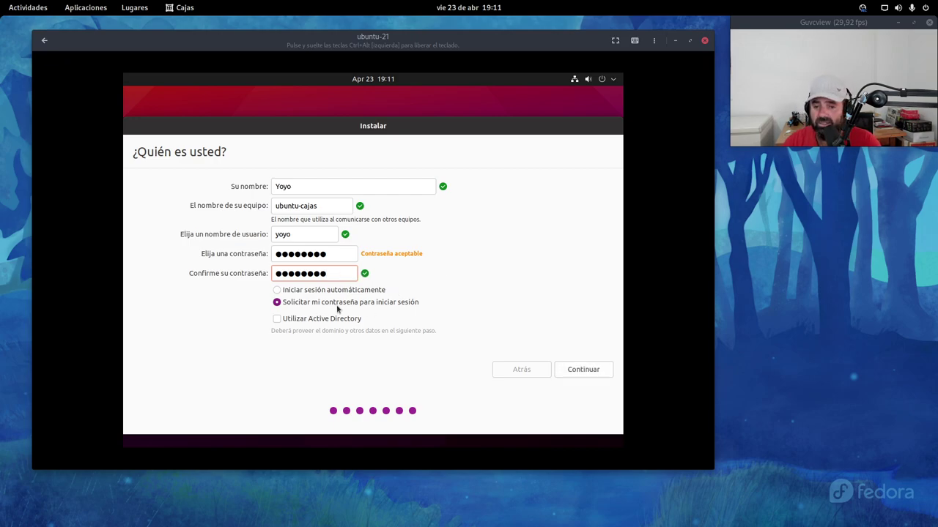
# Step: Submit the '¿Quién es usted?' details and let the installer copy and configure files
pyautogui.click(585, 370)
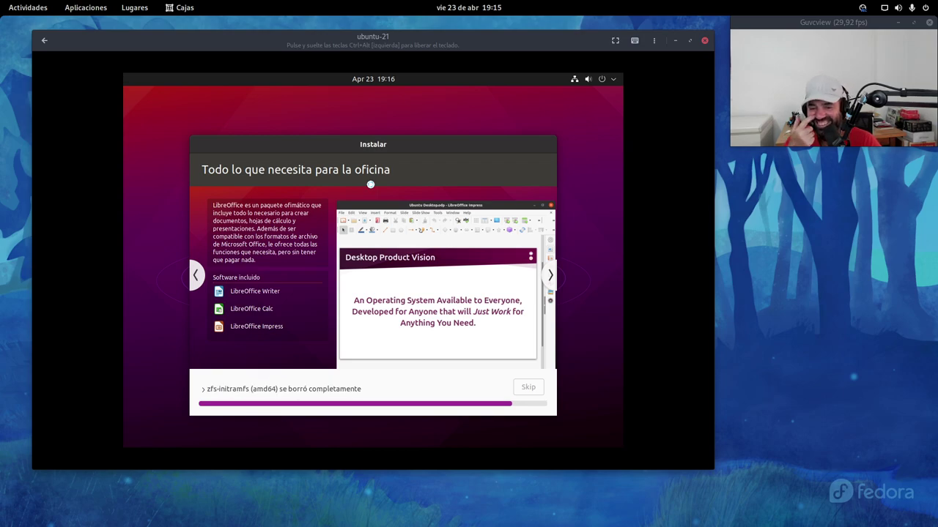
# Step: Bring Firefox forward and load muylinux.com in a new tab
pyautogui.click(3, 6)
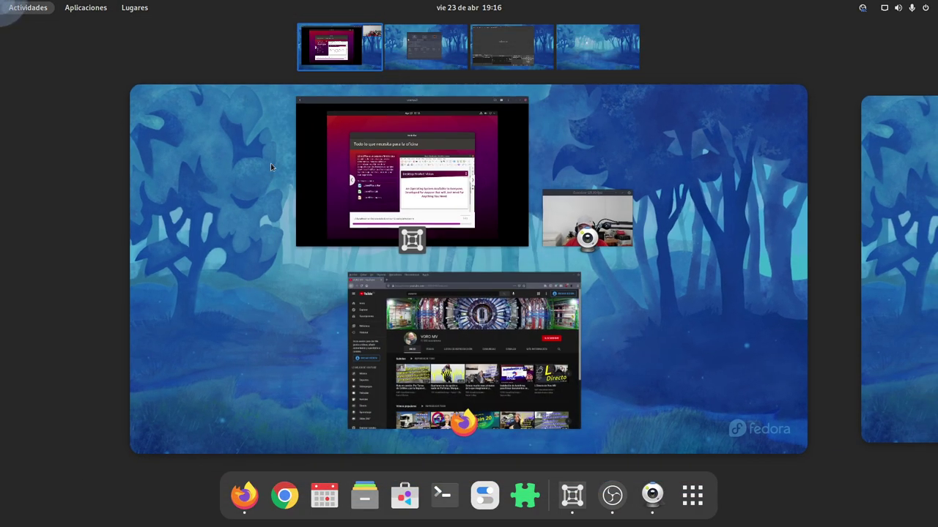
pyautogui.click(469, 340)
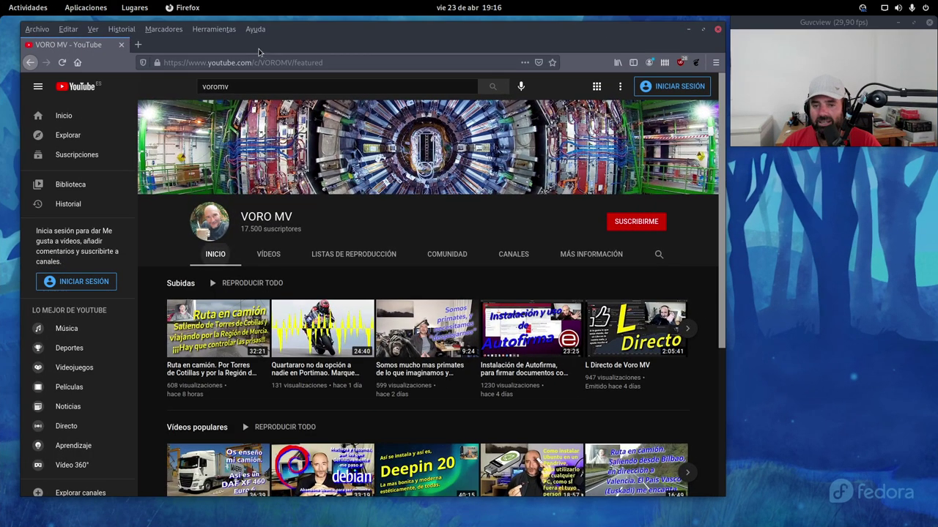
pyautogui.click(138, 44)
pyautogui.click(178, 63)
pyautogui.write('muy')
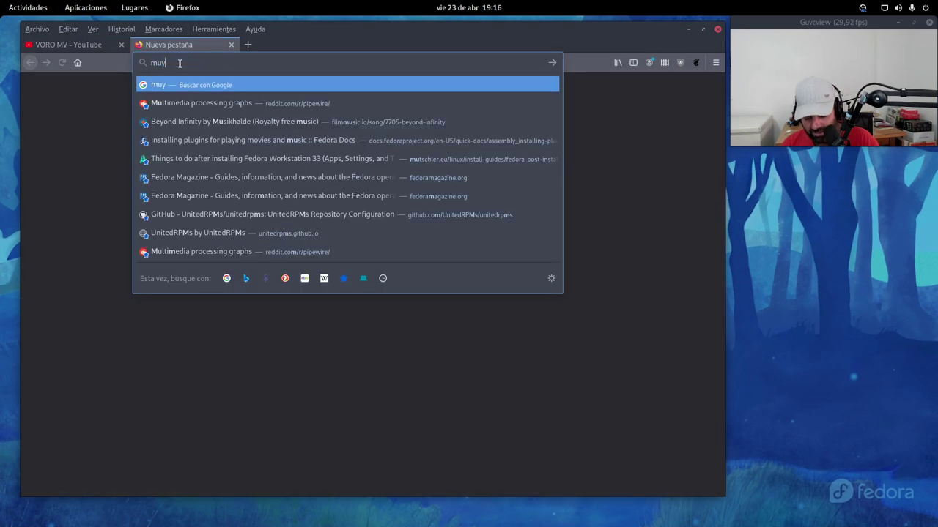
pyautogui.write('linux.com')
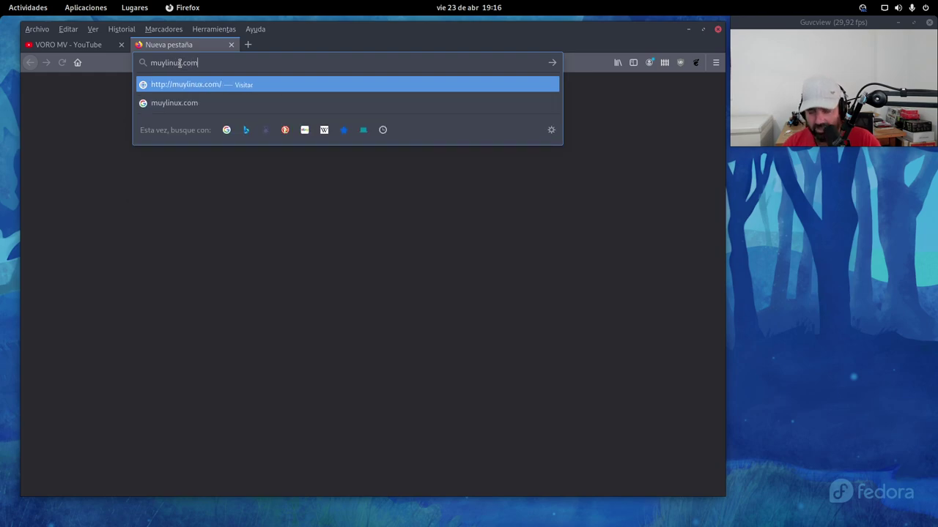
pyautogui.press('Return')
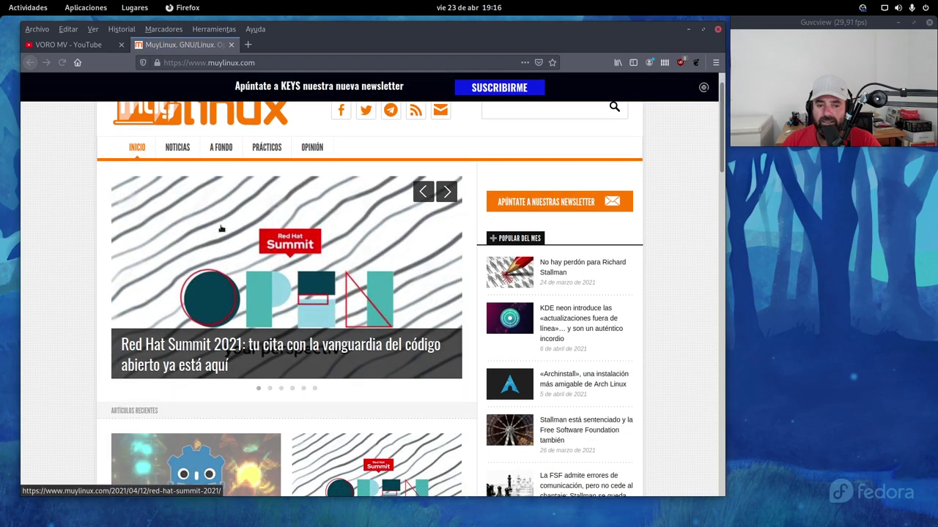
# Step: Open the 'Ya está disponible Ubuntu 21.04' article, briefly check the installer, then return to it
pyautogui.scroll(-3, 205, 233)
pyautogui.scroll(-4, 205, 233)
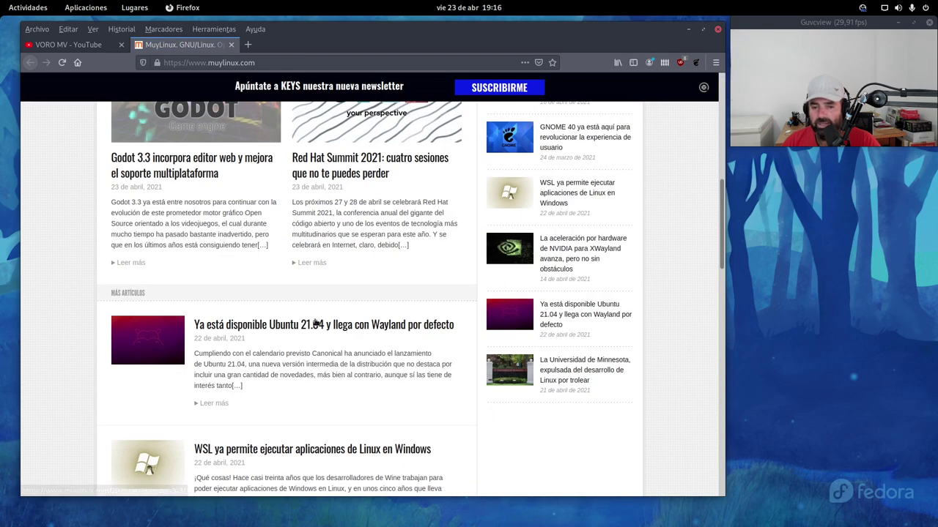
pyautogui.click(326, 327)
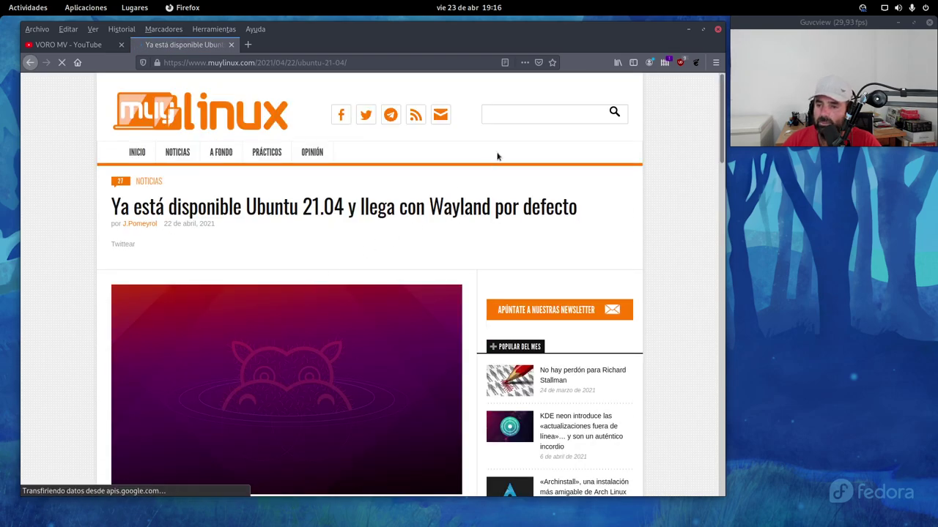
pyautogui.click(688, 30)
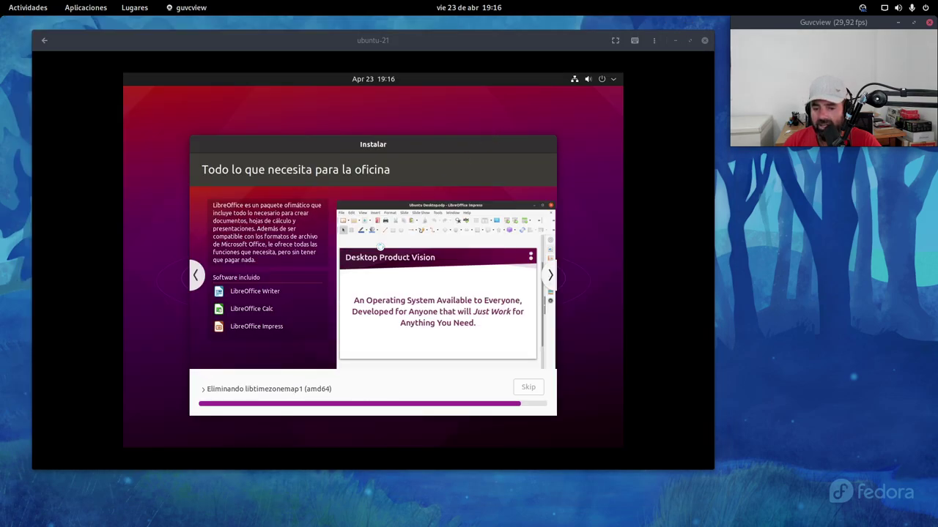
pyautogui.press('super')
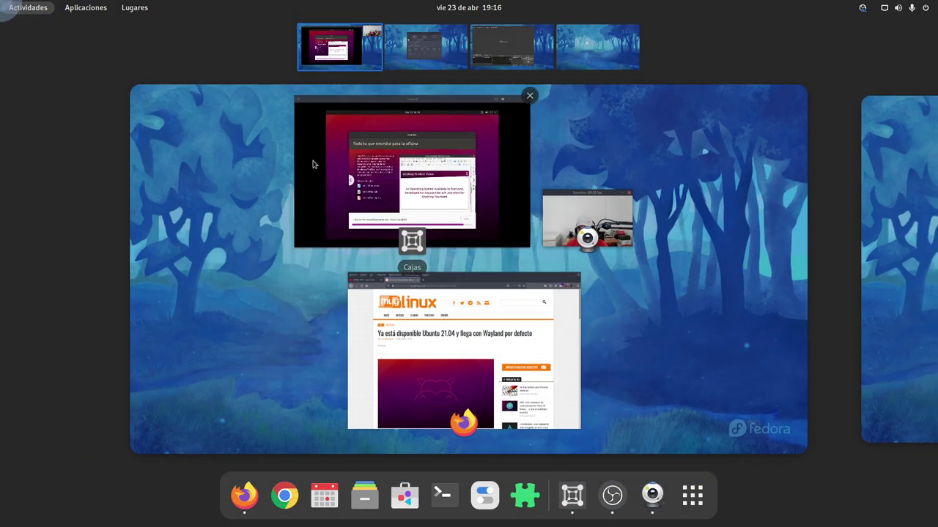
pyautogui.click(422, 342)
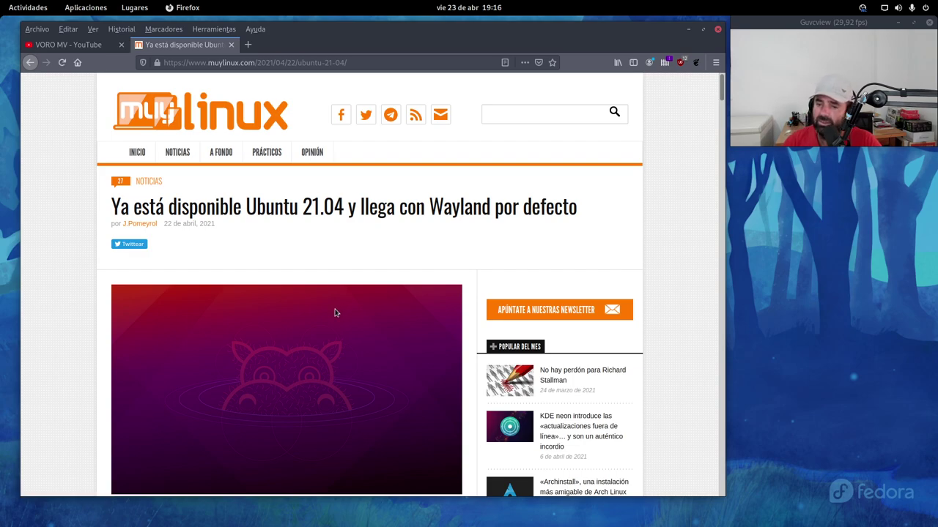
pyautogui.scroll(-5, 315, 289)
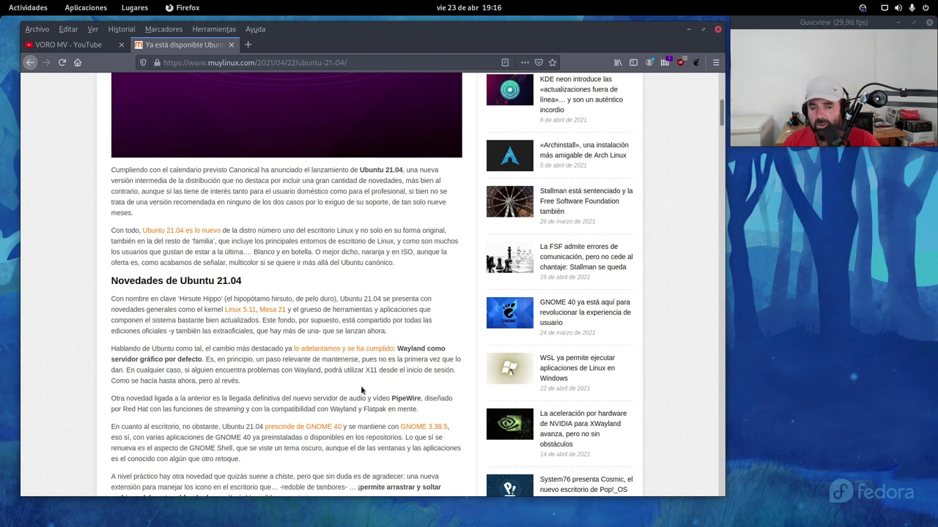
pyautogui.scroll(-1, 252, 283)
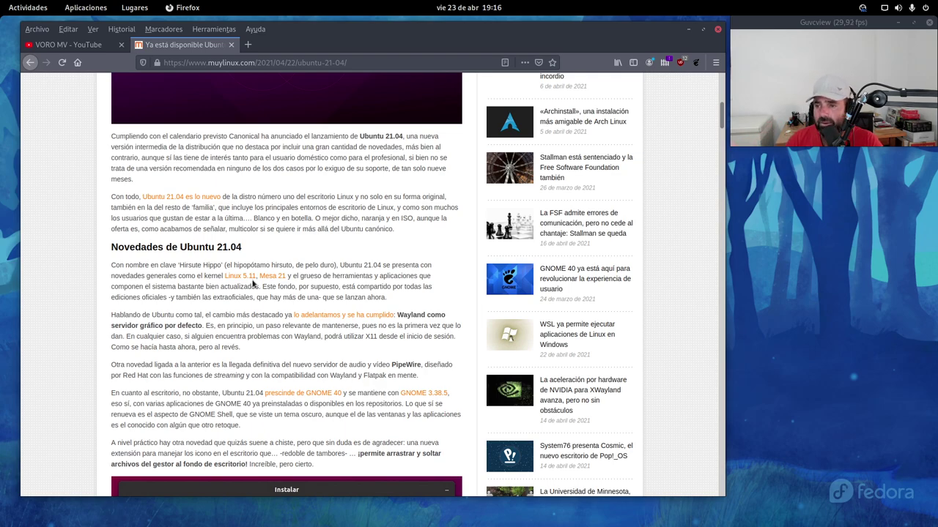
pyautogui.scroll(-4, 253, 284)
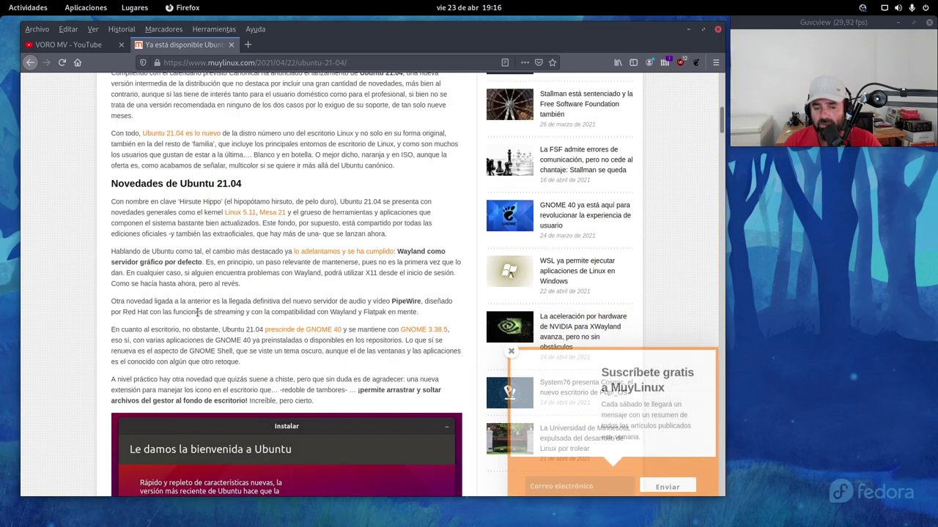
pyautogui.scroll(4, 186, 277)
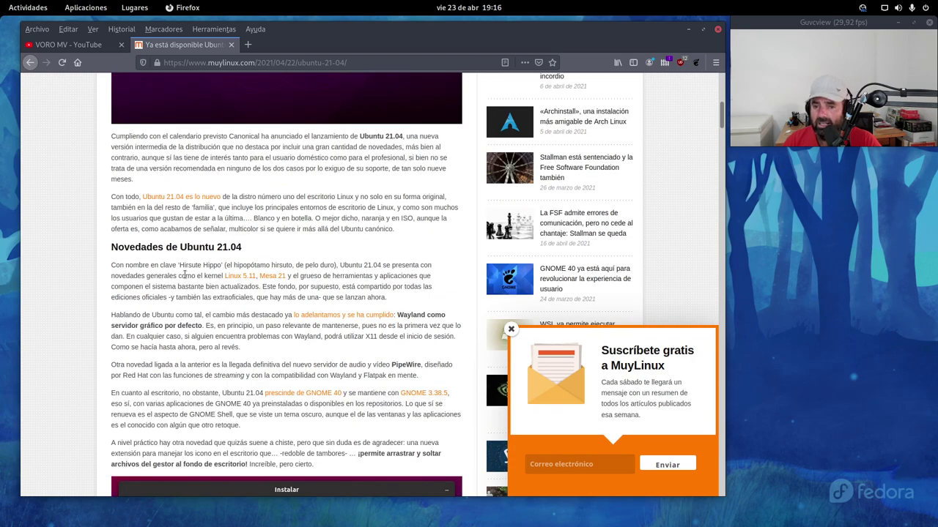
pyautogui.scroll(-3, 186, 277)
pyautogui.moveTo(334, 361); pyautogui.dragTo(111, 343)
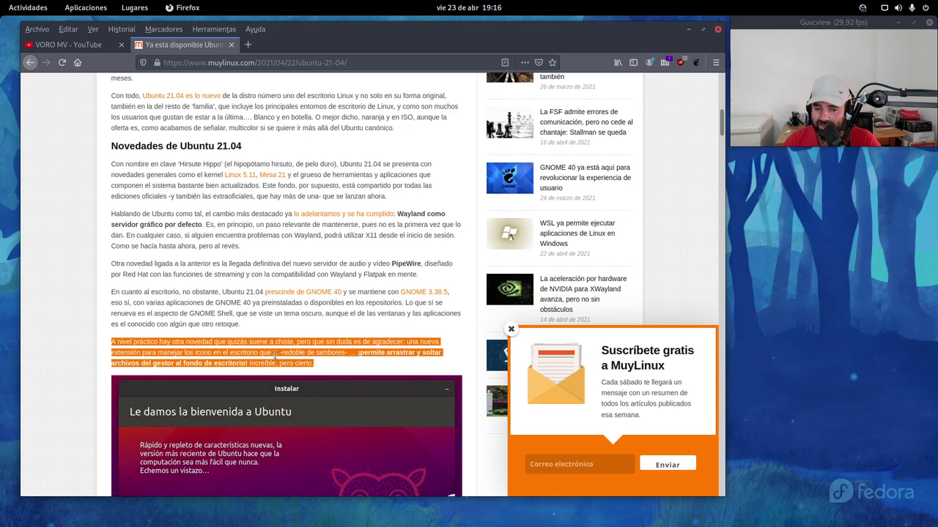
pyautogui.click(255, 359)
pyautogui.doubleClick(204, 353)
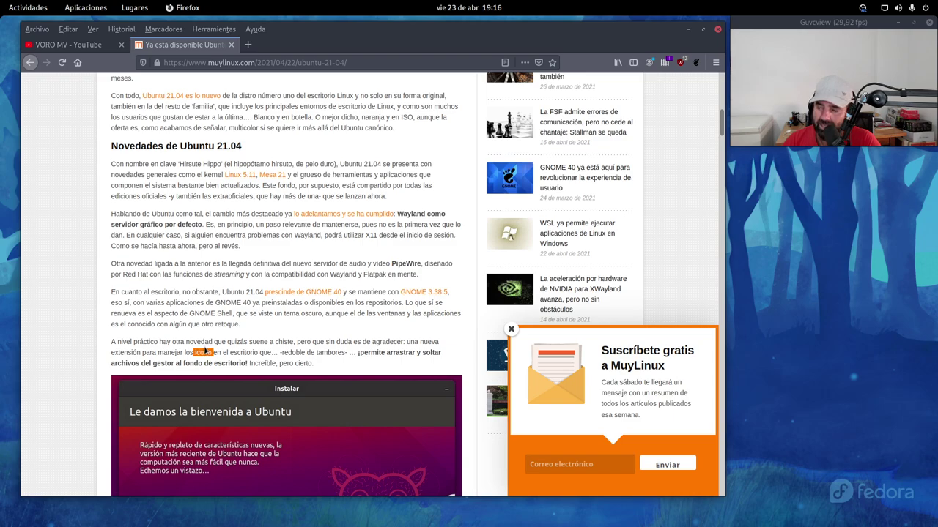
pyautogui.click(292, 361)
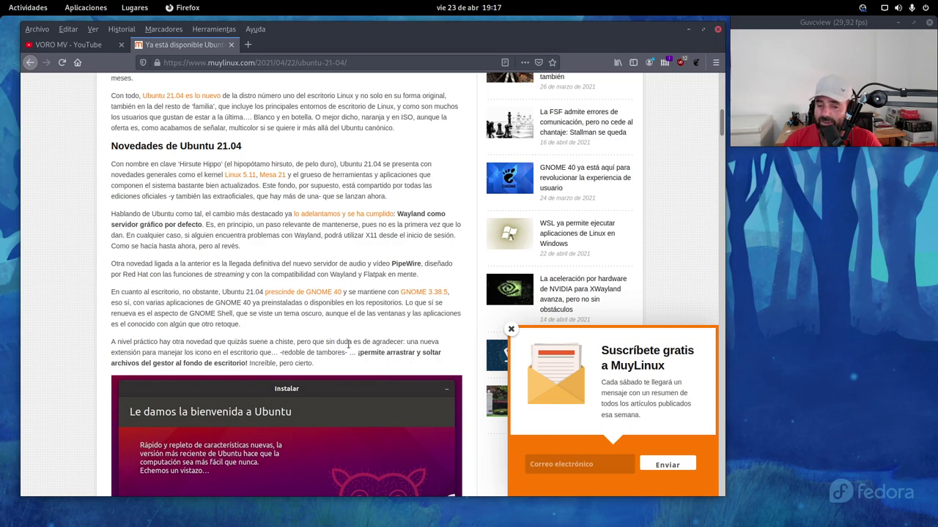
pyautogui.moveTo(323, 365); pyautogui.dragTo(246, 363)
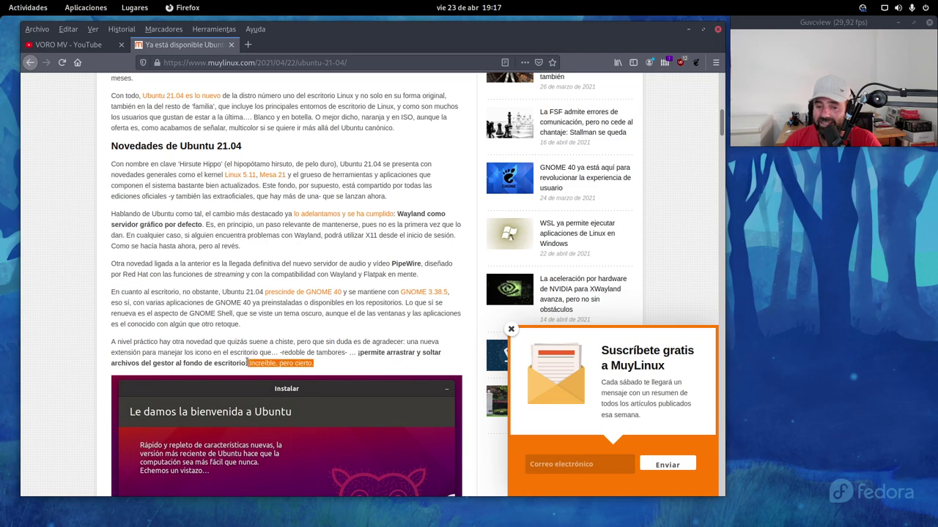
pyautogui.click(313, 335)
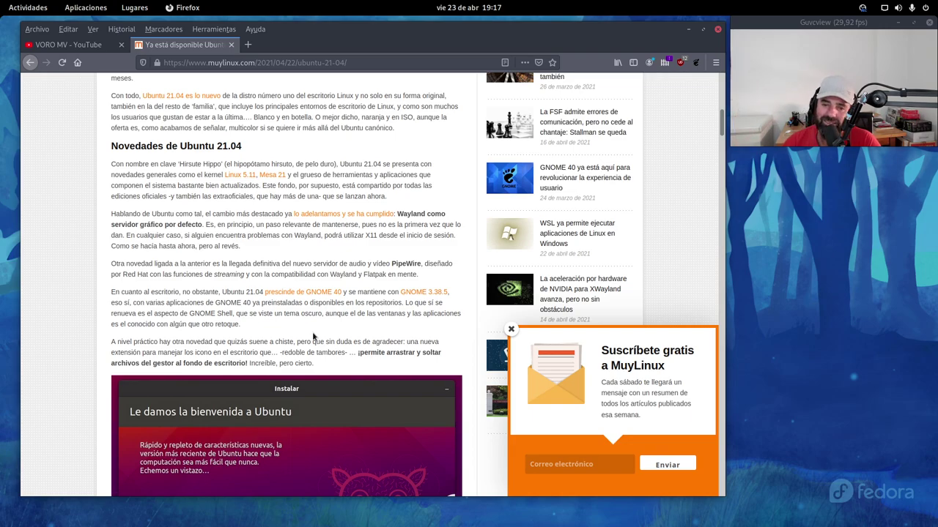
pyautogui.scroll(10, 313, 336)
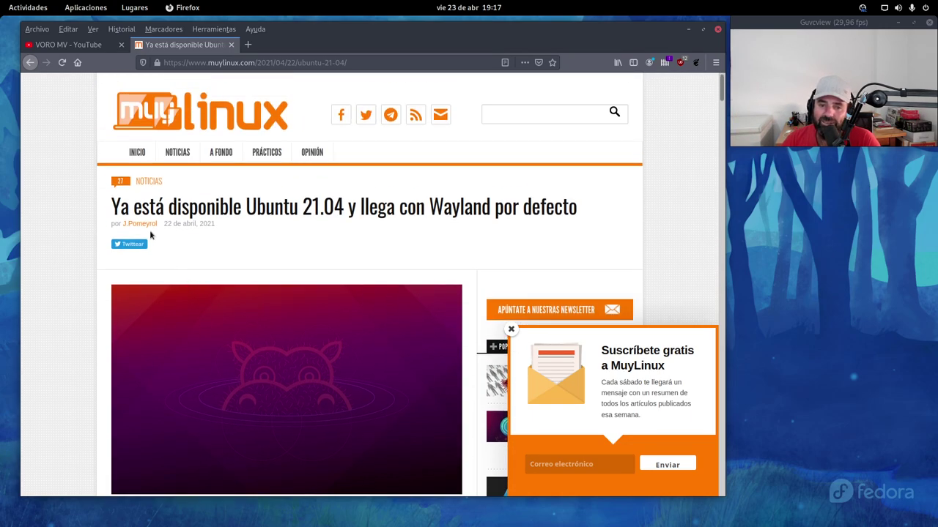
pyautogui.scroll(-10, 248, 361)
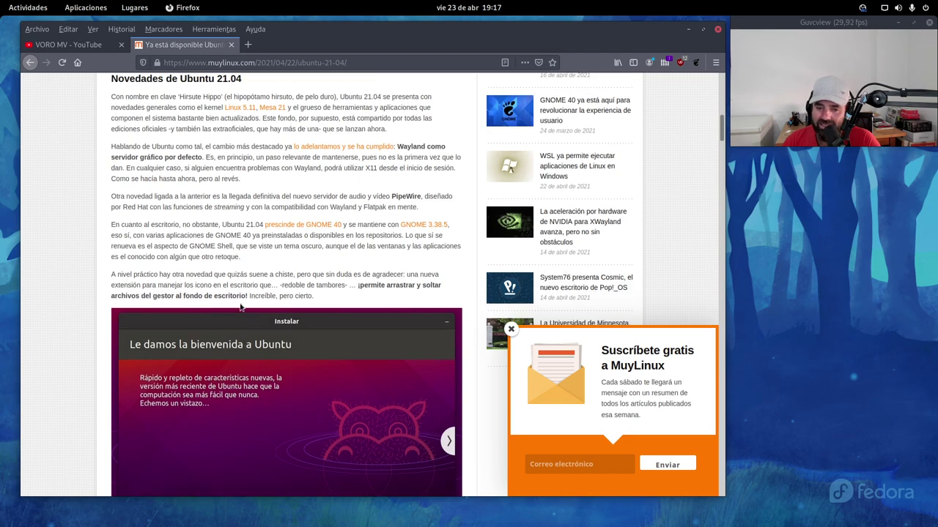
pyautogui.moveTo(212, 287); pyautogui.dragTo(196, 285)
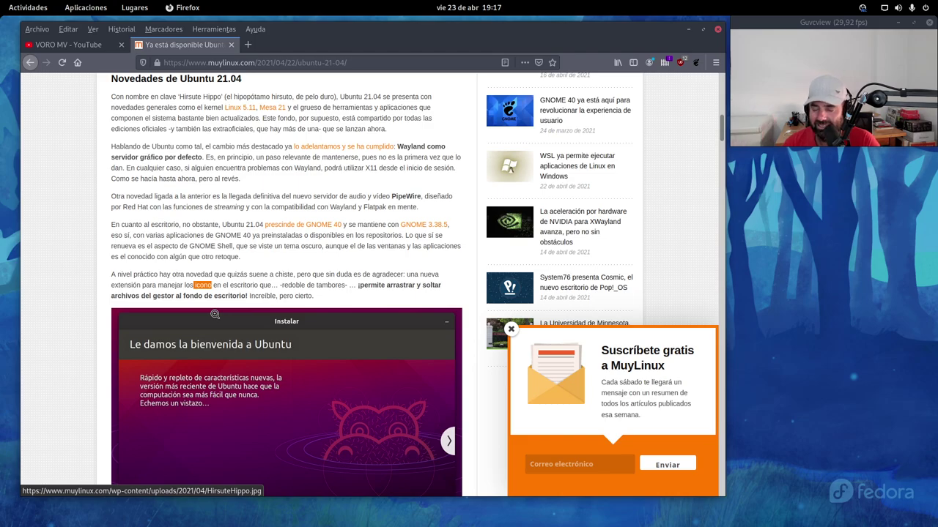
pyautogui.scroll(-10, 253, 269)
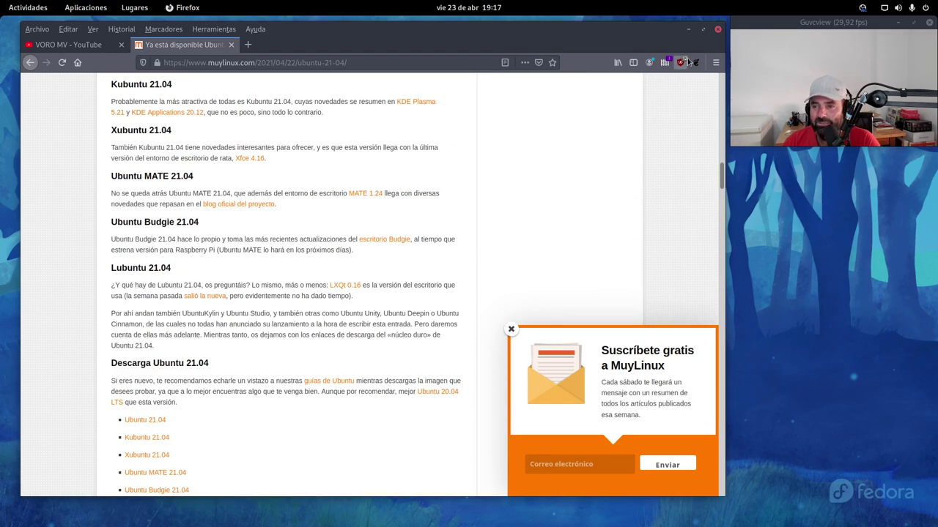
pyautogui.click(688, 29)
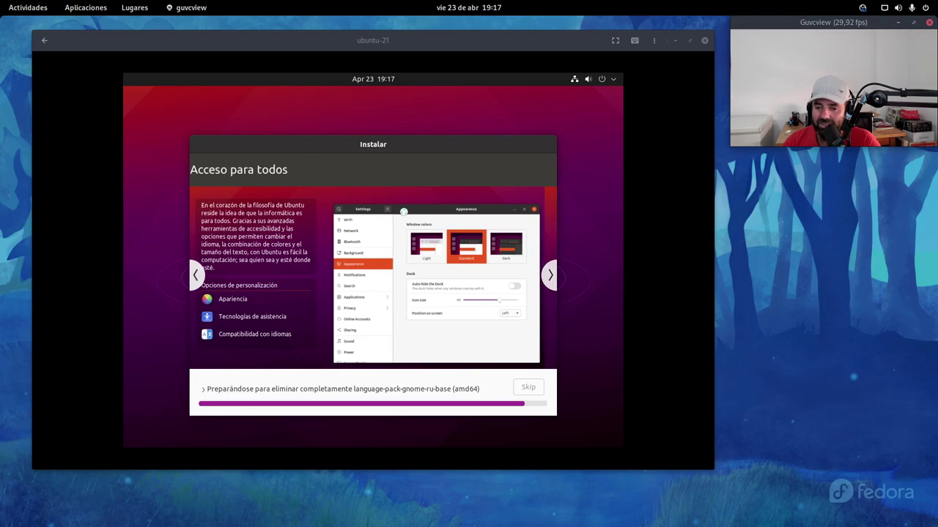
pyautogui.press('super')
pyautogui.click(337, 209)
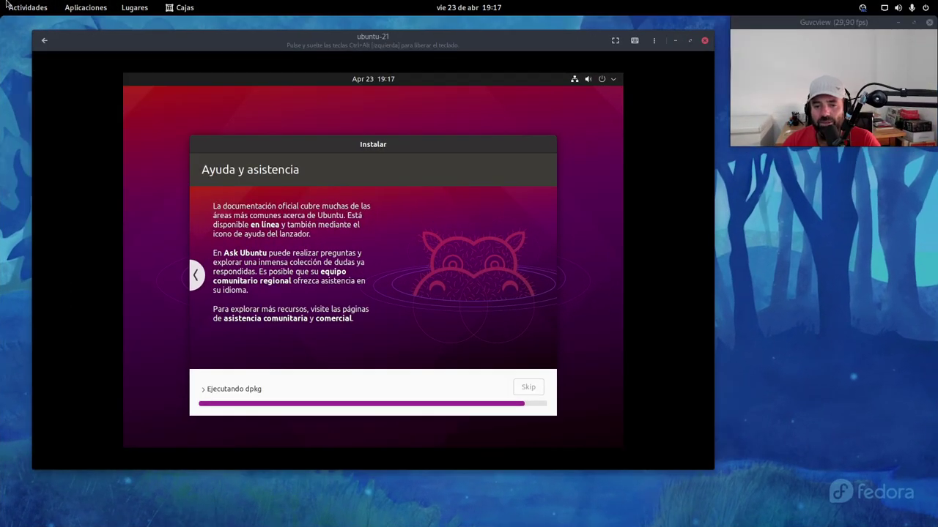
pyautogui.press('super')
pyautogui.click(455, 307)
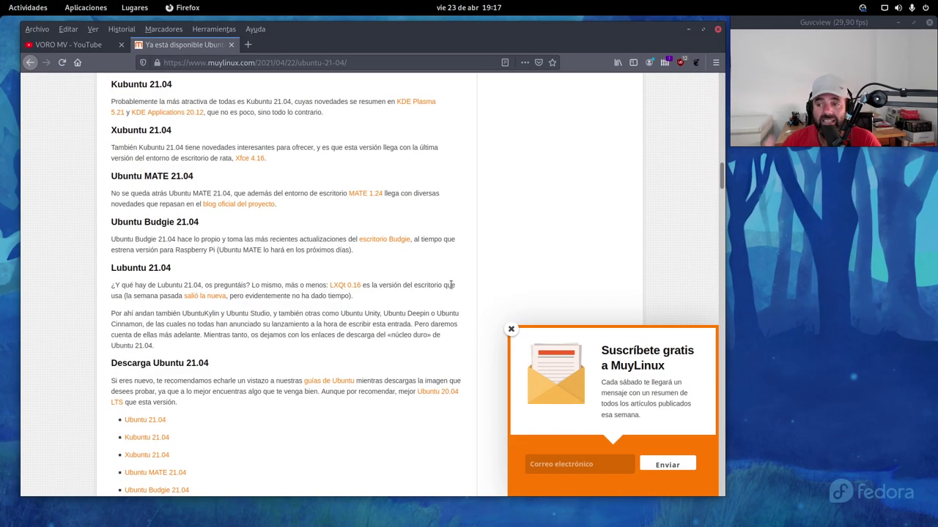
pyautogui.scroll(-5, 448, 293)
pyautogui.scroll(-3, 408, 308)
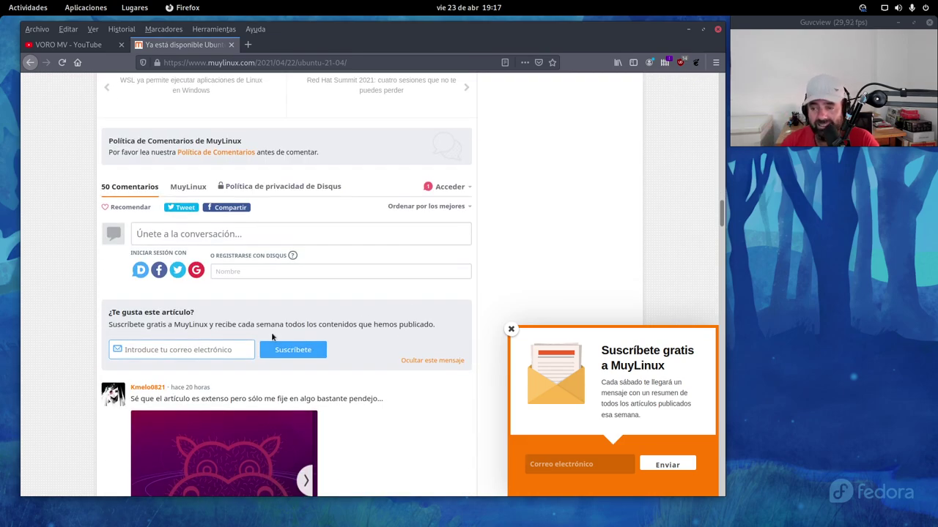
pyautogui.scroll(-3, 274, 333)
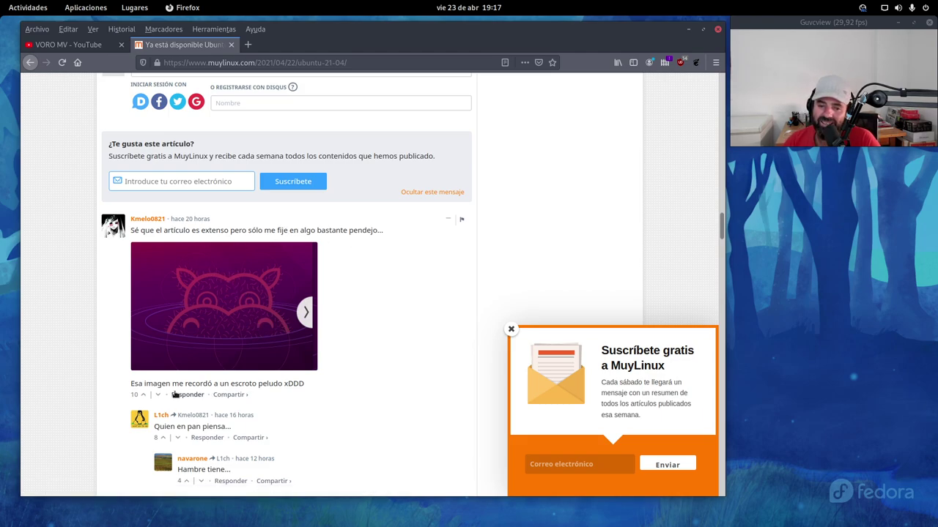
pyautogui.moveTo(228, 394)
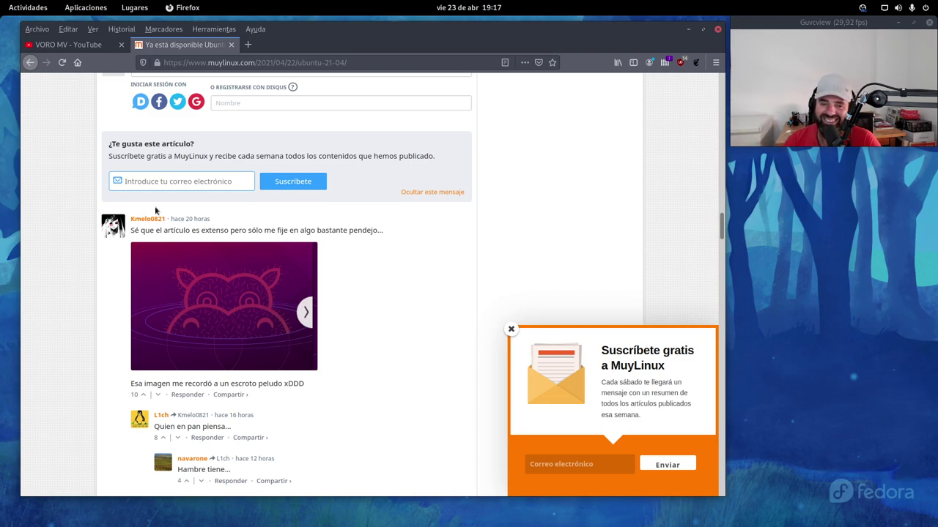
pyautogui.scroll(-3, 156, 233)
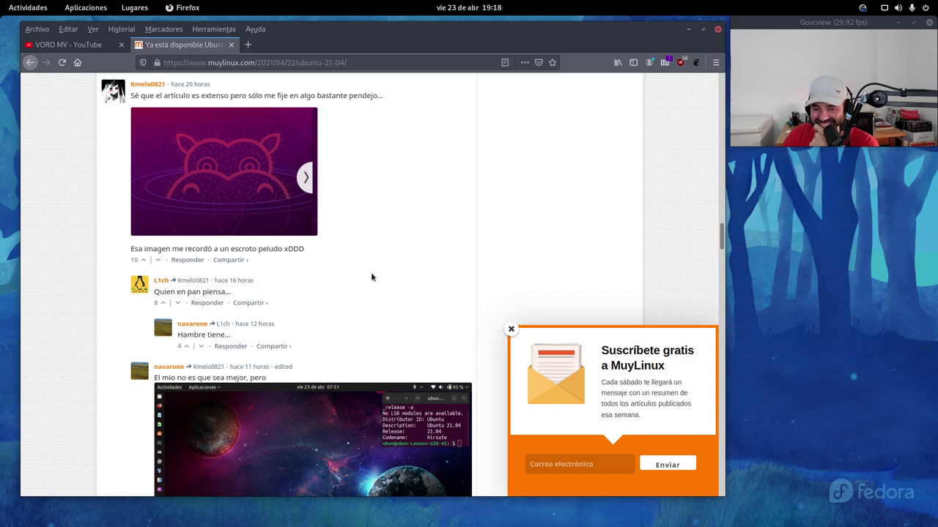
pyautogui.scroll(-3, 372, 272)
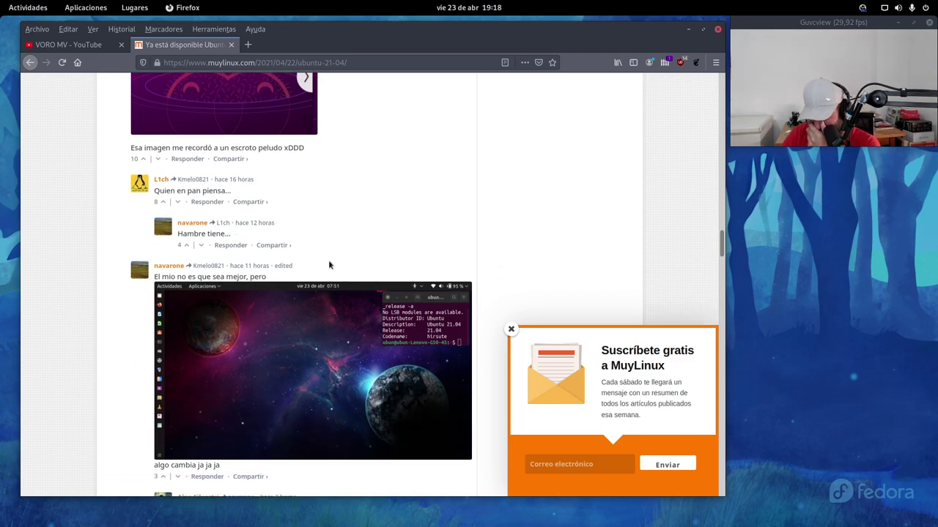
pyautogui.scroll(5, 330, 260)
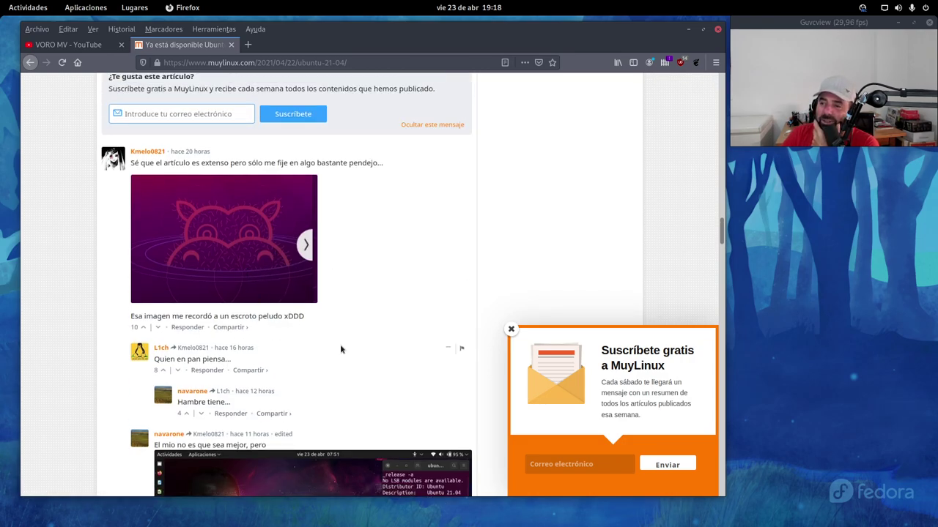
pyautogui.scroll(-3, 340, 349)
pyautogui.moveTo(324, 269)
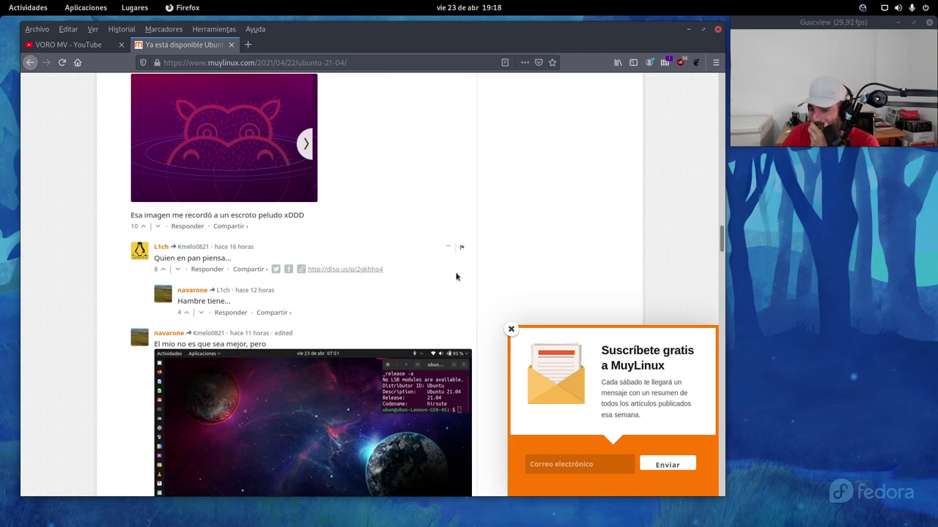
pyautogui.scroll(-9, 389, 269)
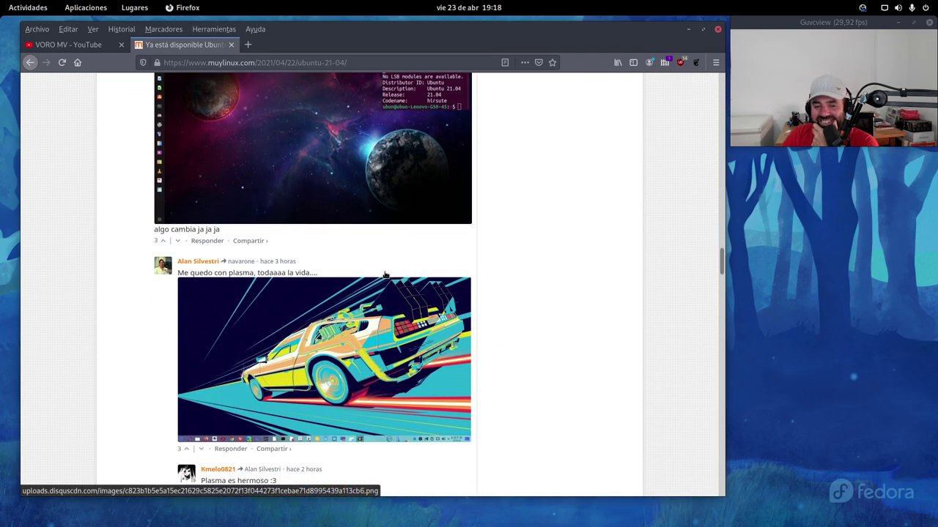
# Step: Scroll through the Disqus comments past the wallpaper and PulseAudio/PipeWire discussion
pyautogui.scroll(-3, 383, 276)
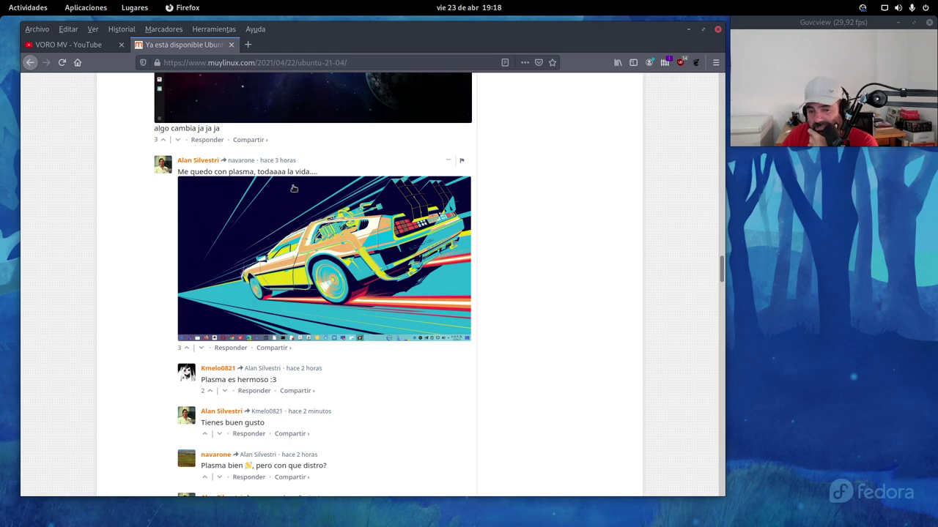
pyautogui.scroll(-2, 408, 245)
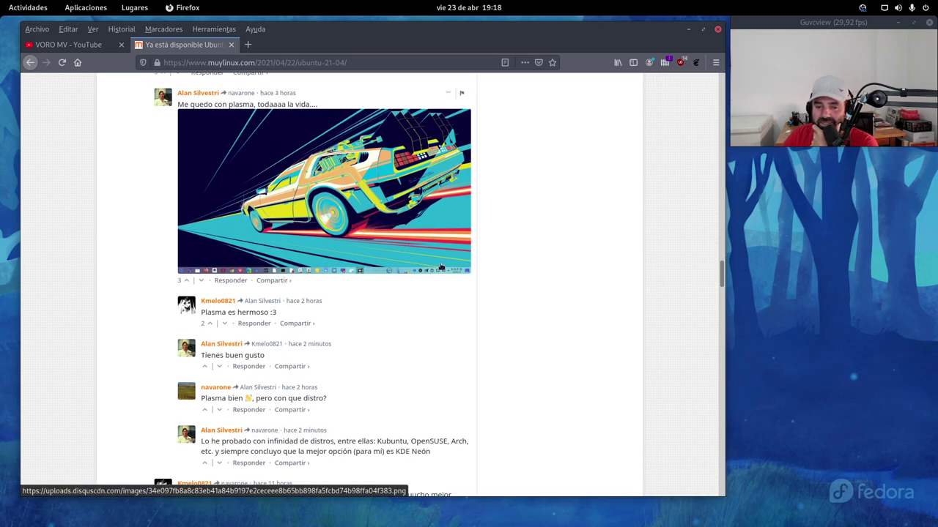
pyautogui.scroll(-4, 438, 268)
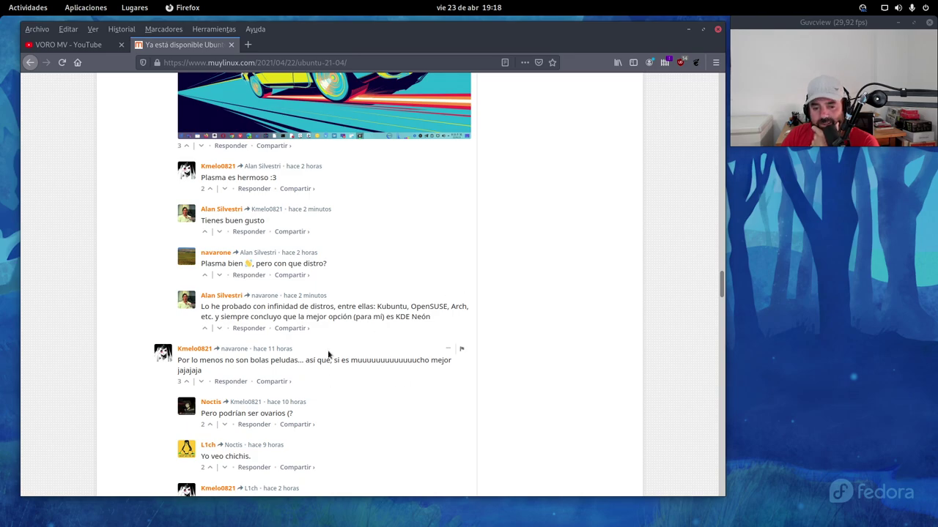
pyautogui.scroll(-3, 331, 351)
pyautogui.scroll(-1, 354, 339)
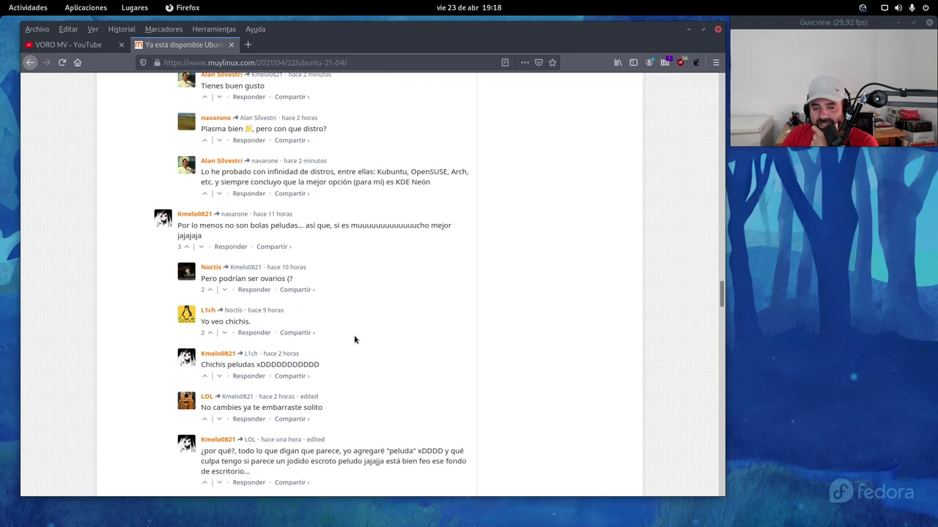
pyautogui.scroll(-5, 410, 335)
pyautogui.scroll(-3, 416, 315)
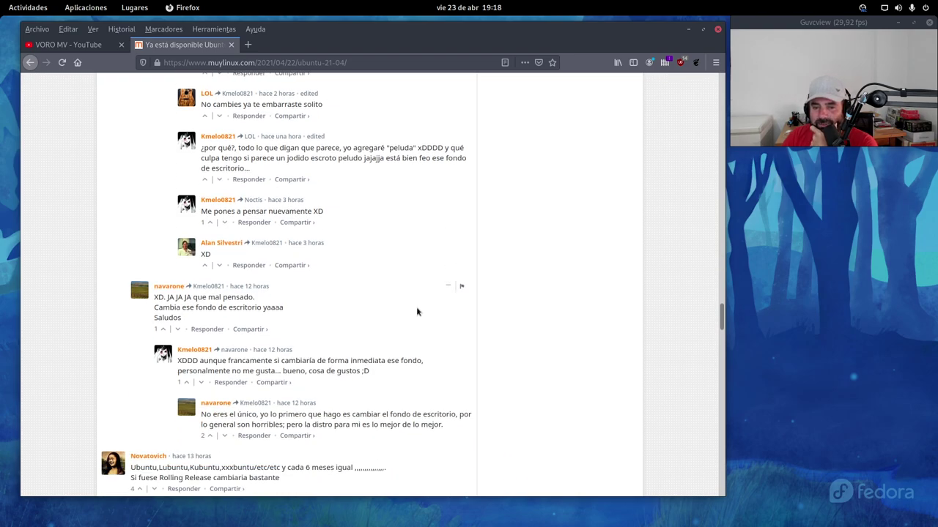
pyautogui.scroll(-4, 416, 312)
pyautogui.scroll(-2, 416, 312)
pyautogui.scroll(-12, 416, 312)
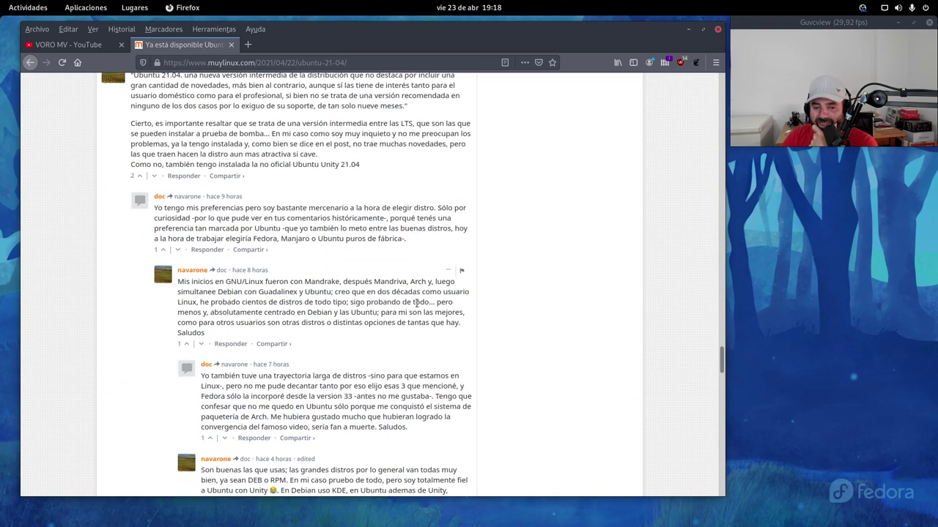
pyautogui.scroll(-4, 416, 302)
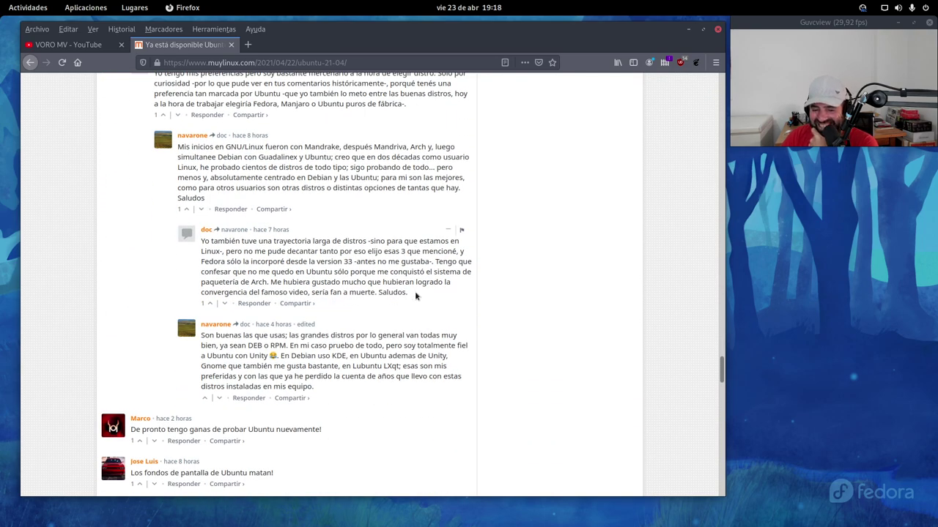
pyautogui.scroll(-4, 414, 295)
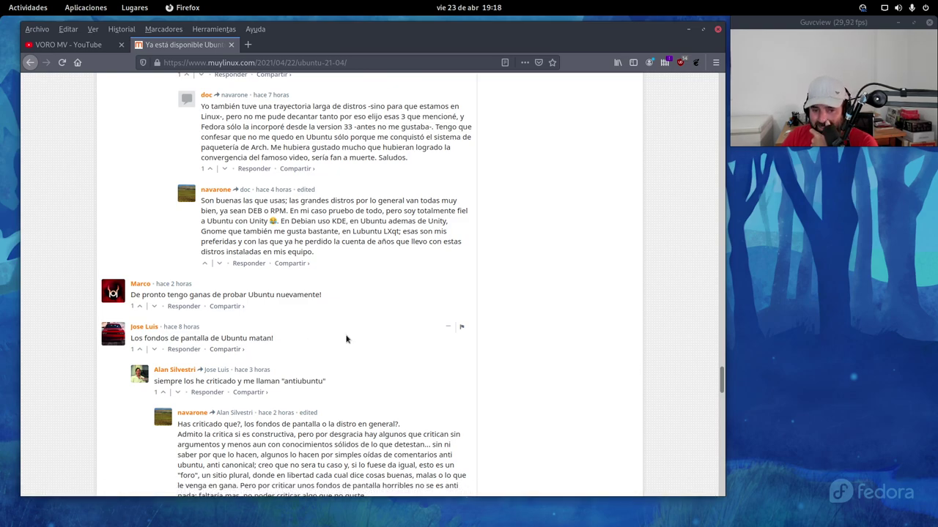
pyautogui.scroll(-1, 348, 338)
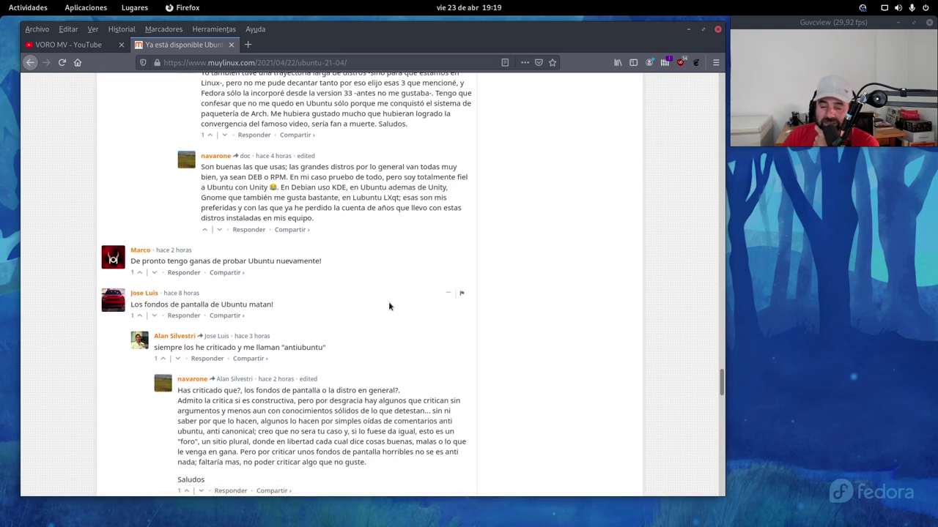
pyautogui.scroll(-4, 388, 306)
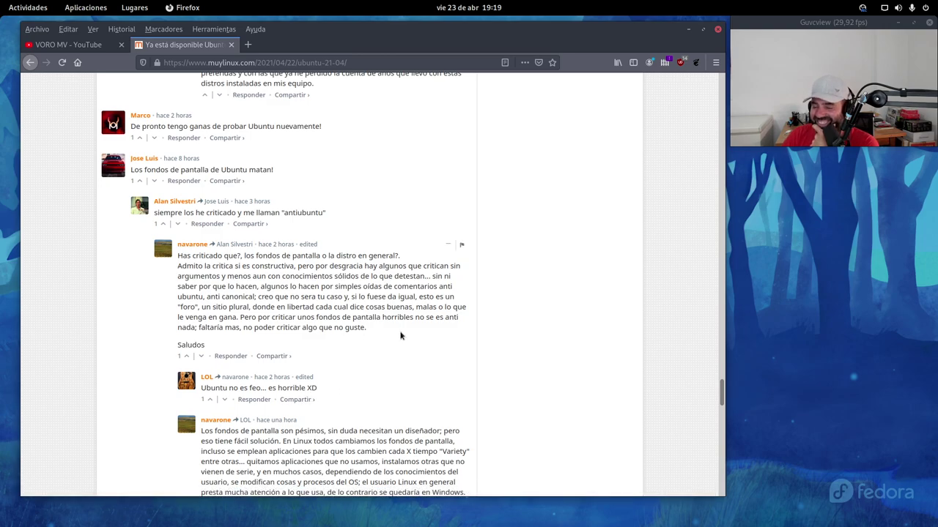
pyautogui.scroll(-4, 394, 338)
pyautogui.scroll(-3, 400, 332)
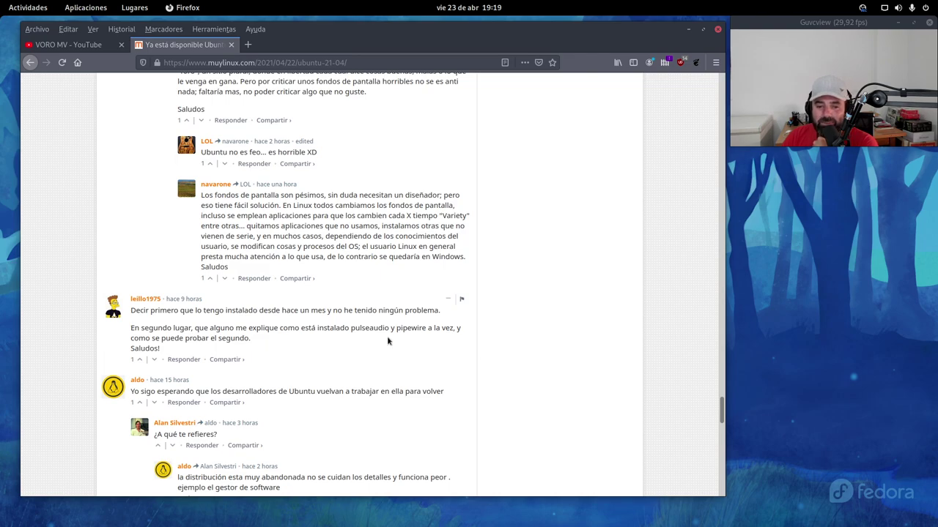
pyautogui.scroll(-1, 386, 338)
# Step: Highlight part of a sound-server comment, clear it, then scroll to the page footer
pyautogui.scroll(-15, 439, 344)
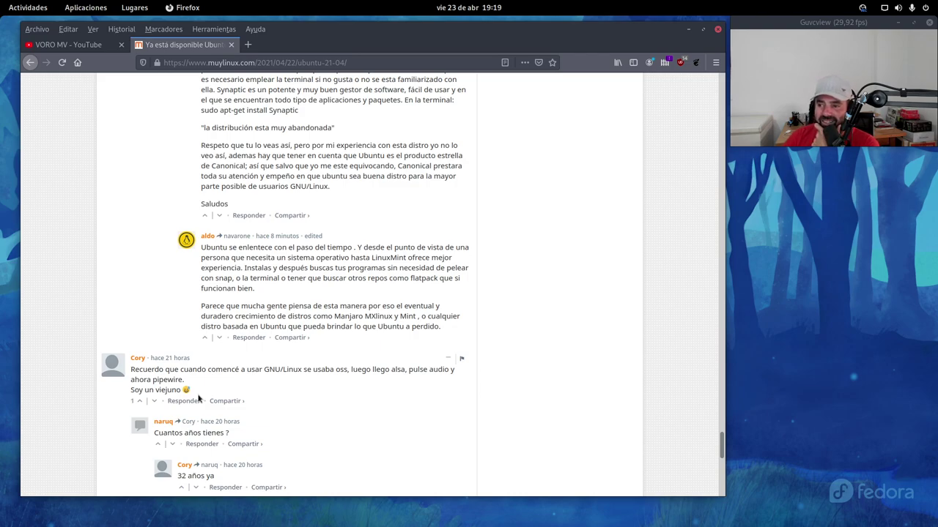
pyautogui.moveTo(191, 394); pyautogui.dragTo(232, 370)
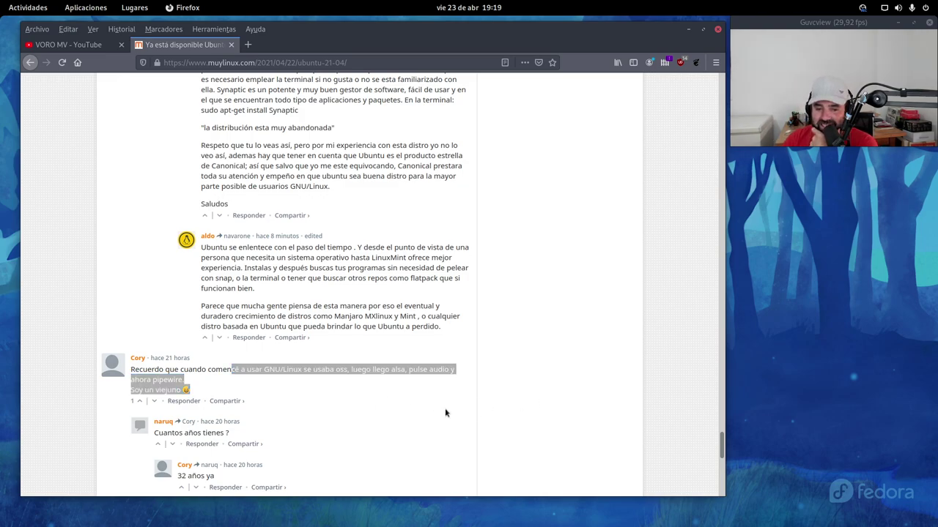
pyautogui.click(400, 415)
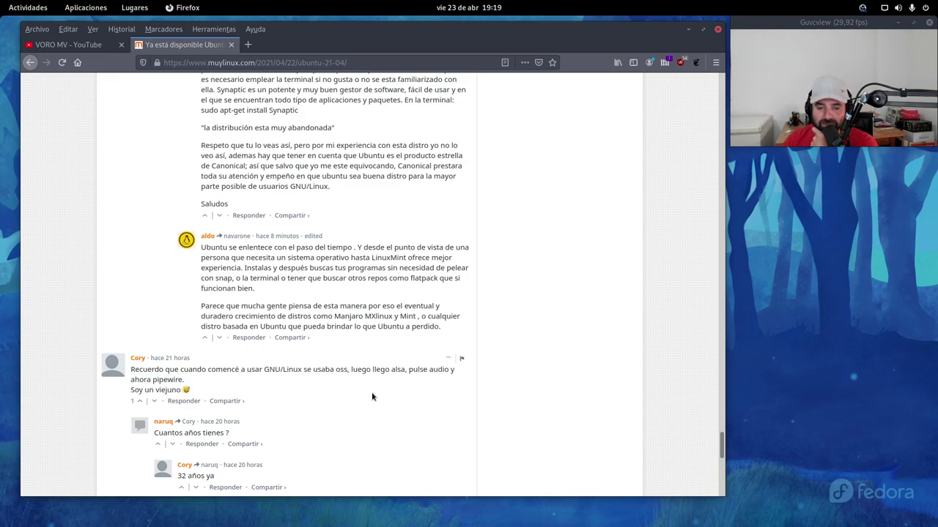
pyautogui.scroll(-3, 370, 402)
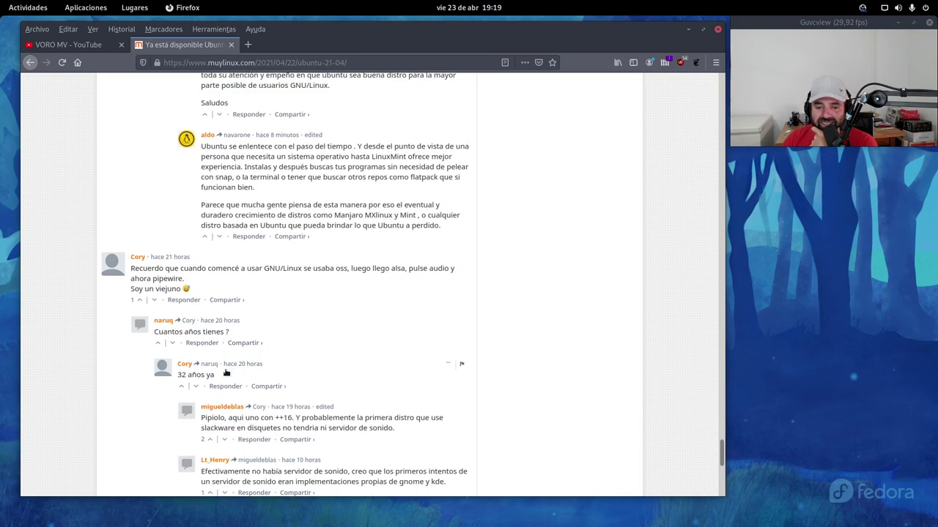
pyautogui.scroll(-1, 280, 381)
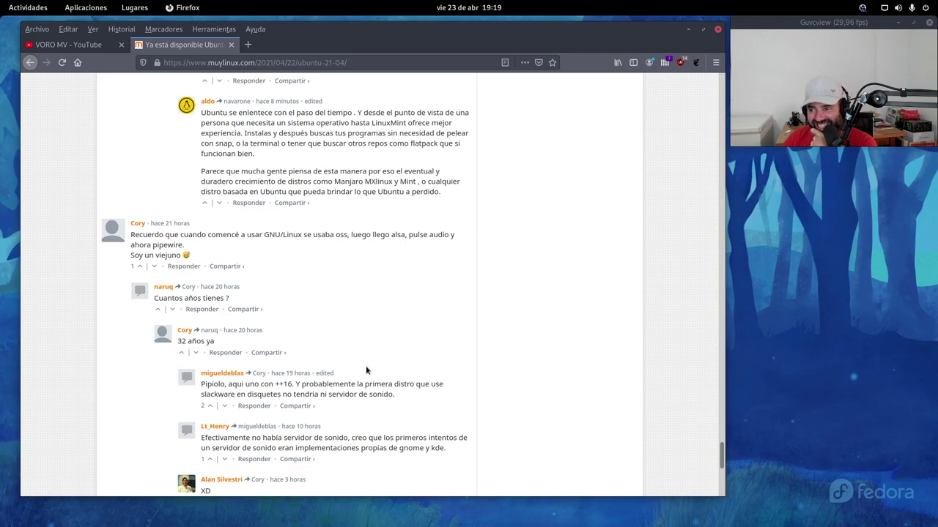
pyautogui.scroll(-6, 378, 370)
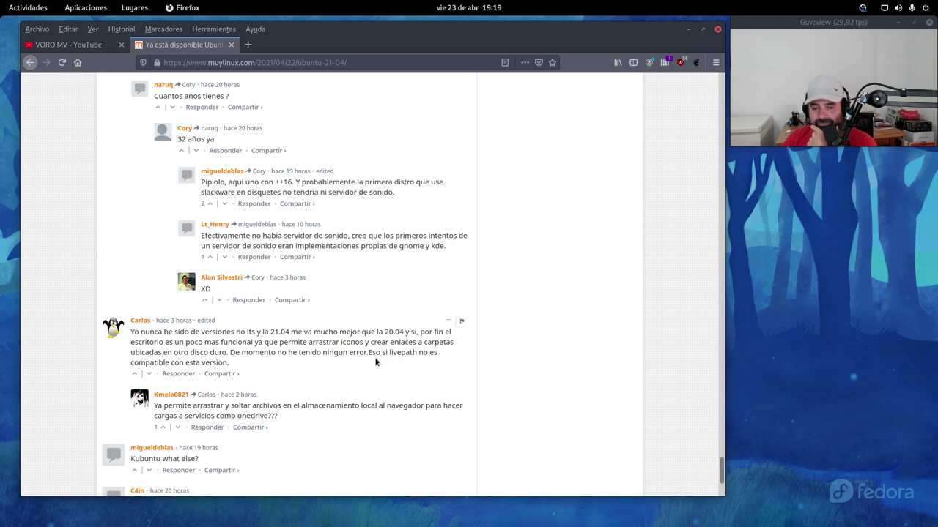
pyautogui.scroll(-5, 375, 361)
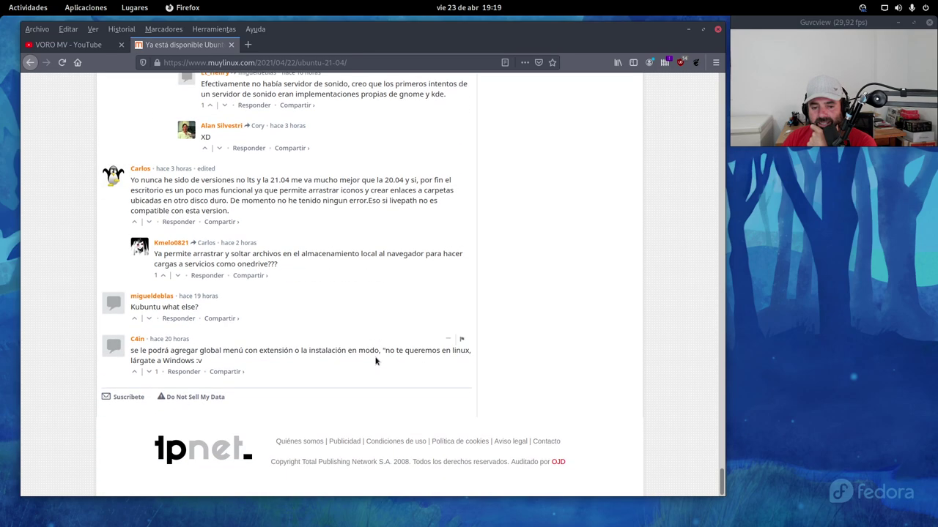
# Step: Scroll back to the Novedades de Ubuntu 21.04 section, then minimize Firefox to reveal the VM
pyautogui.scroll(20, 376, 361)
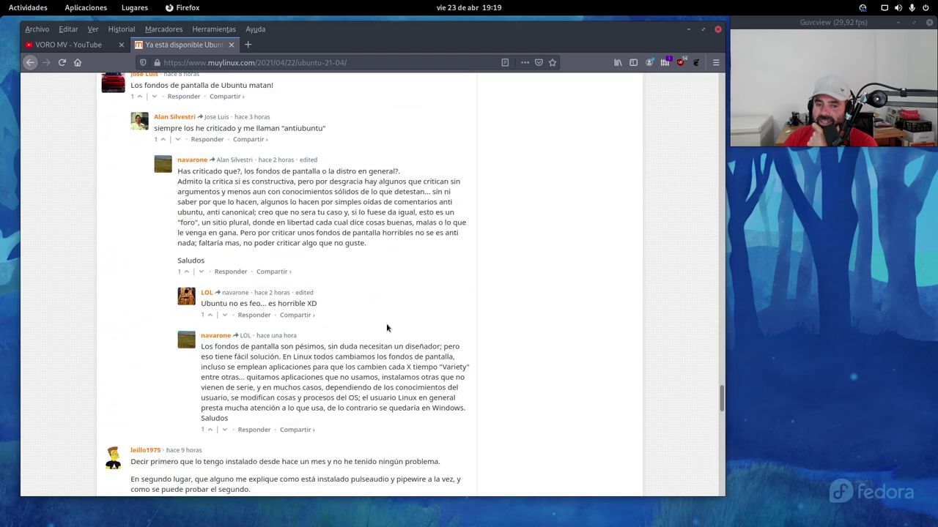
pyautogui.scroll(20, 387, 328)
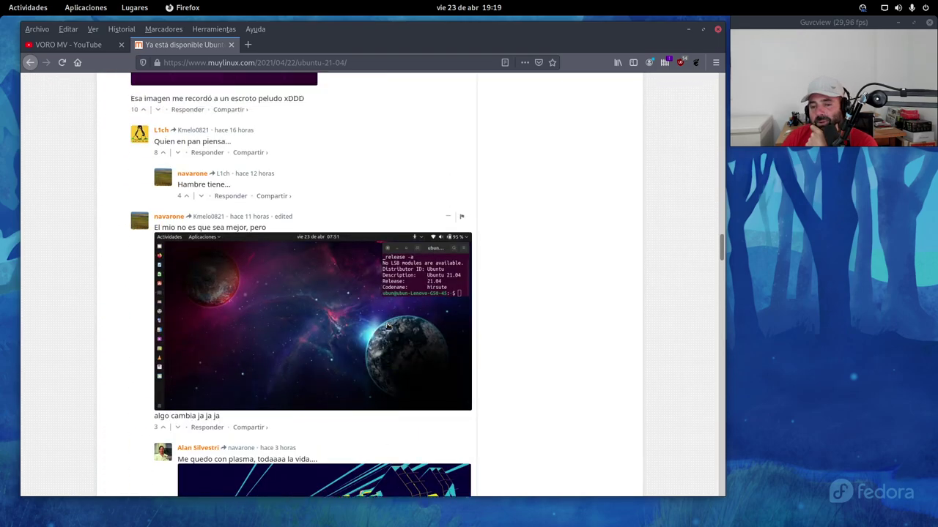
pyautogui.scroll(20, 353, 349)
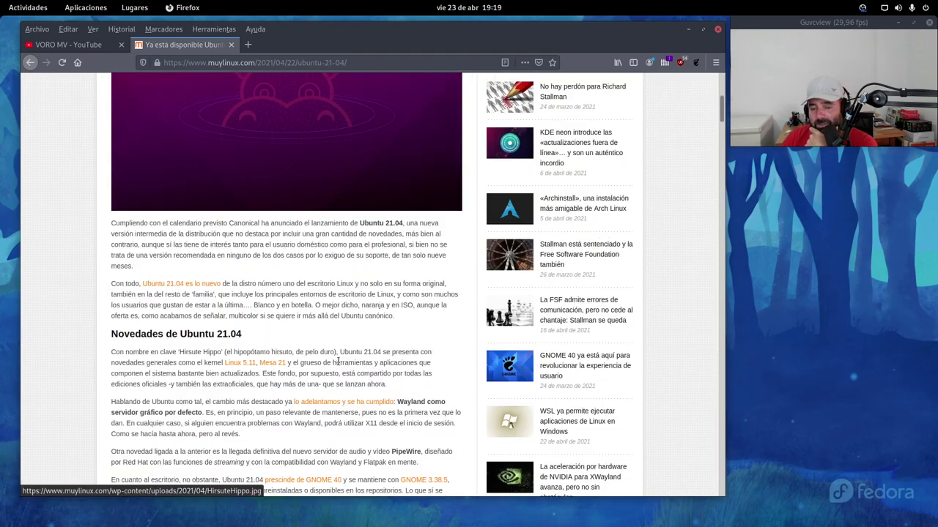
pyautogui.scroll(4, 308, 367)
pyautogui.scroll(-8, 314, 359)
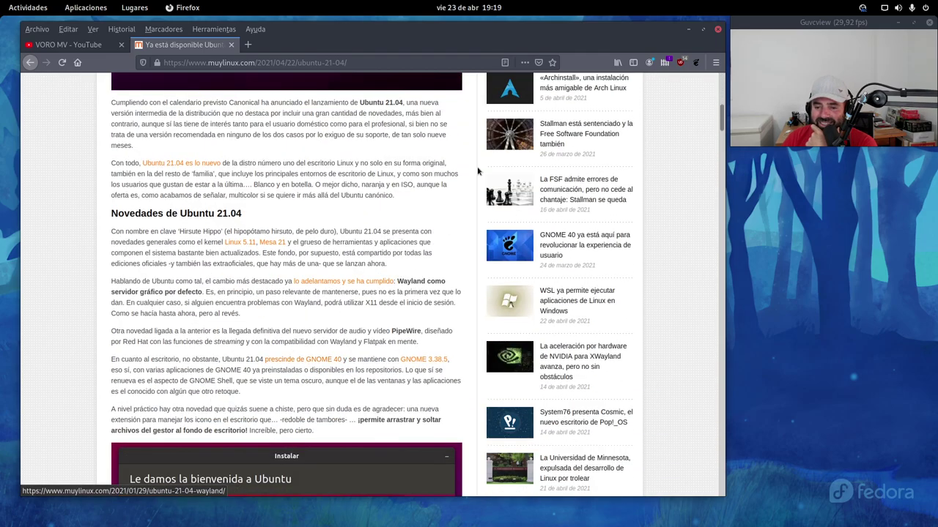
pyautogui.click(688, 29)
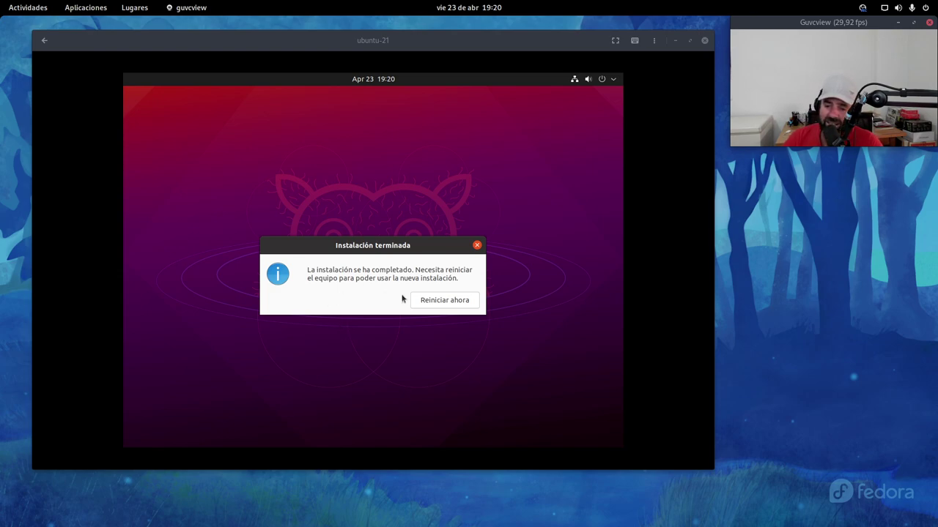
# Step: Choose 'Reiniciar ahora' and press Enter at the remove-installation-medium prompt
pyautogui.click(438, 304)
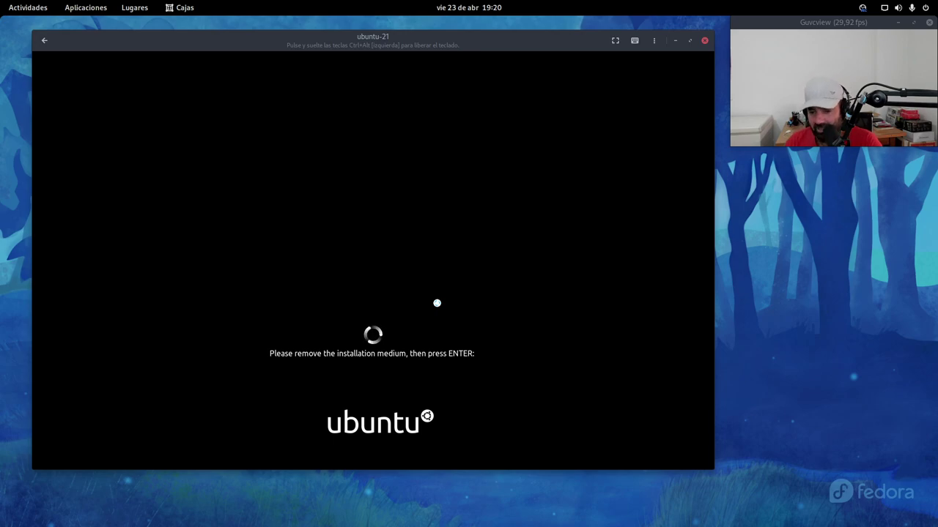
pyautogui.press('Return')
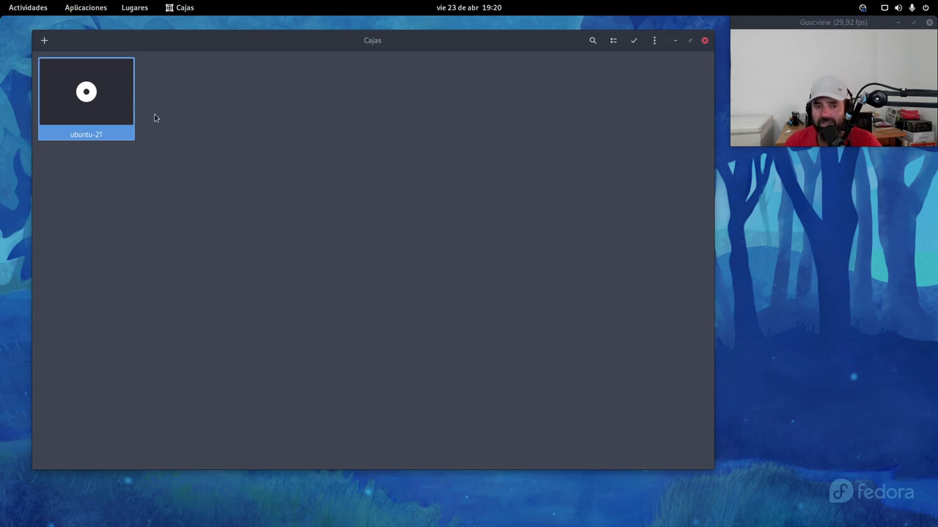
# Step: Open the ubuntu-21 box's properties on its system settings and enlarge the dialog
pyautogui.rightClick(104, 122)
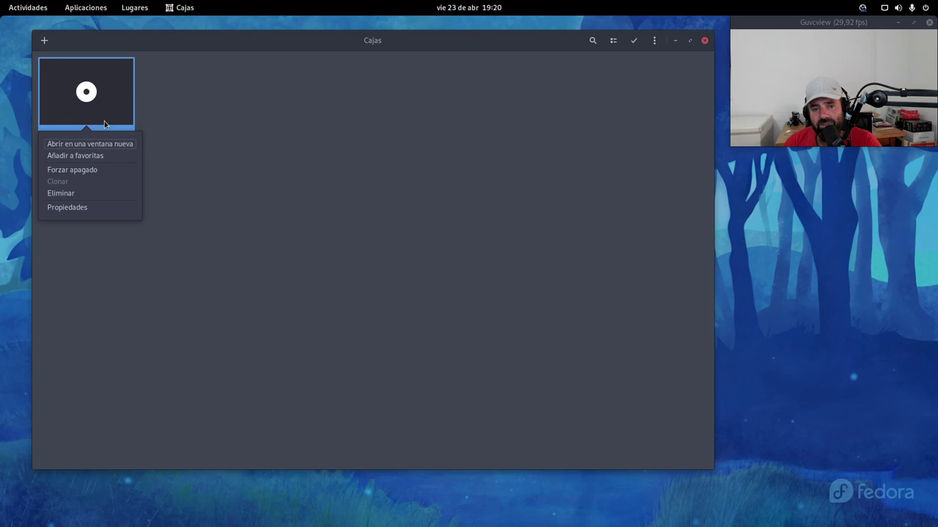
pyautogui.click(77, 207)
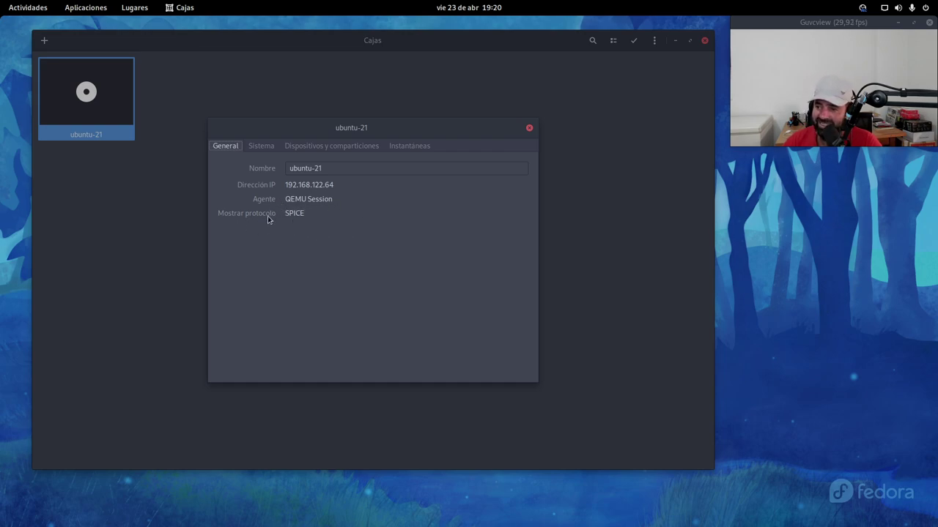
pyautogui.click(261, 147)
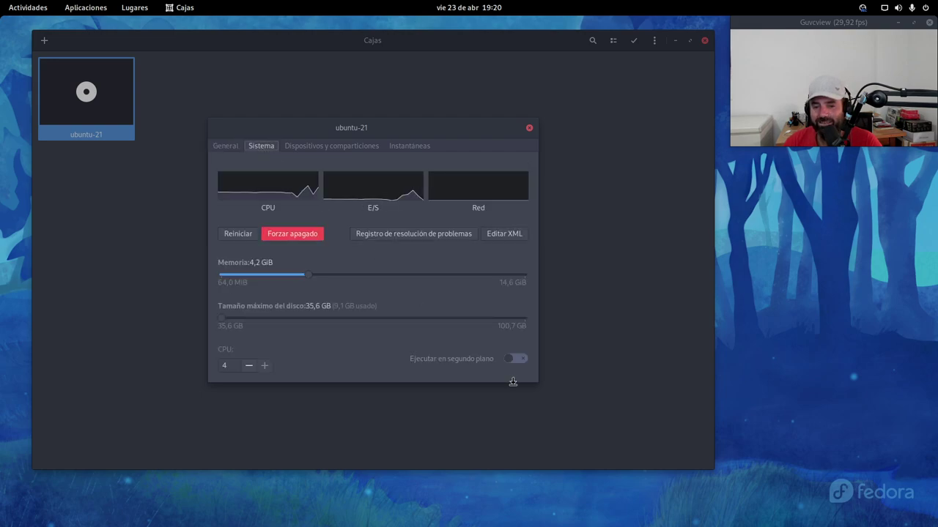
pyautogui.moveTo(540, 387); pyautogui.dragTo(577, 440)
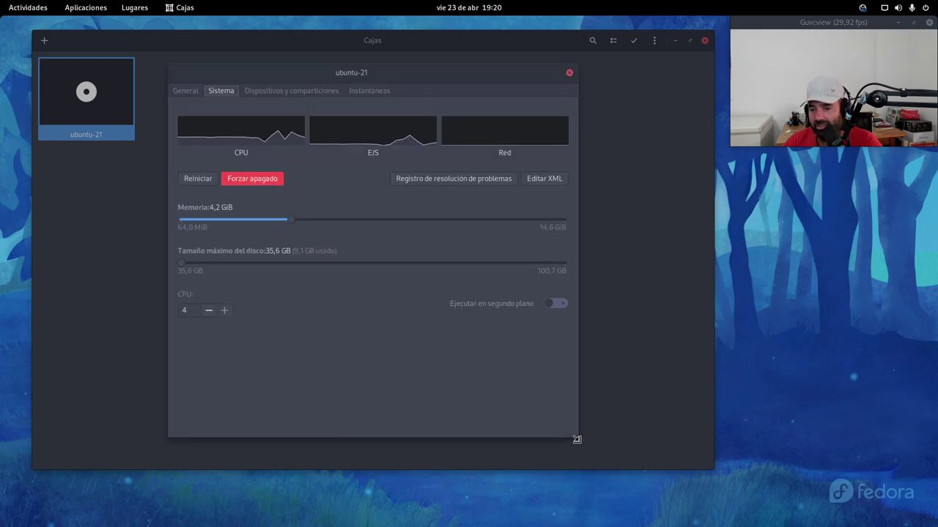
pyautogui.moveTo(379, 75); pyautogui.dragTo(411, 89)
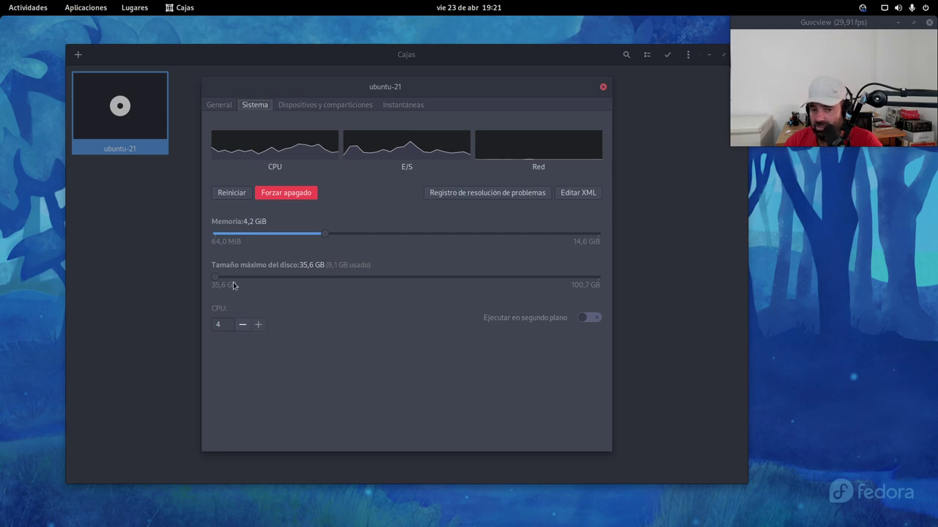
# Step: Lower the CPU count and restore it to 4, dismiss the restart notice, and view devices
pyautogui.click(243, 325)
pyautogui.click(257, 324)
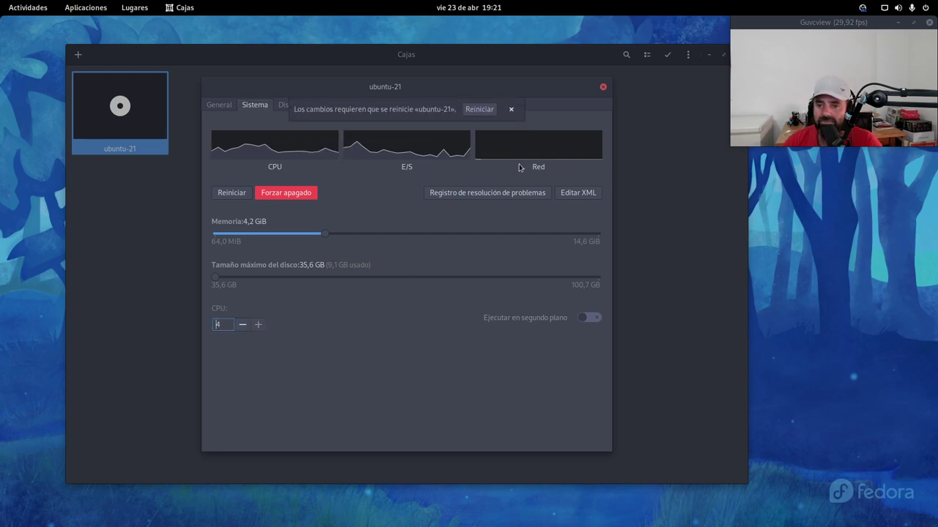
pyautogui.click(511, 109)
pyautogui.click(316, 107)
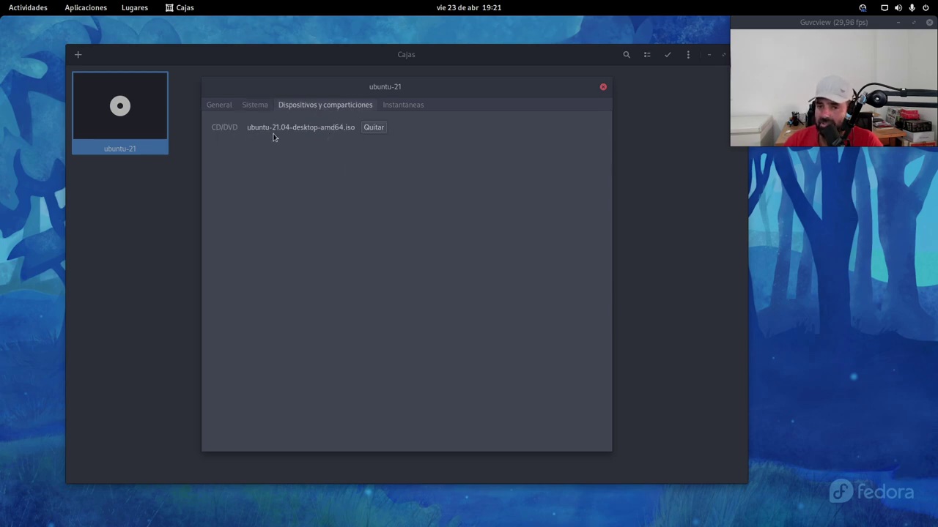
# Step: Remove ubuntu-21.04-desktop-amd64.iso from the CD/DVD drive and glance at the snapshots page
pyautogui.click(373, 132)
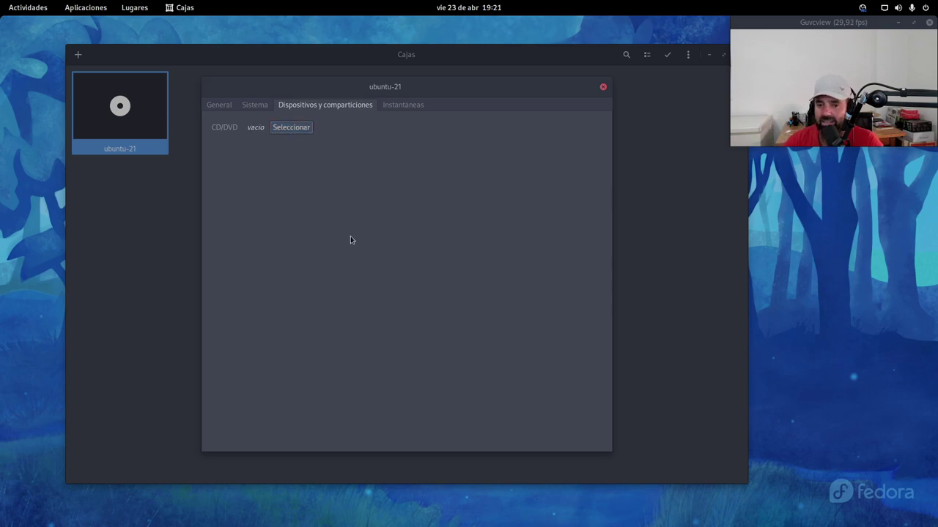
pyautogui.click(403, 107)
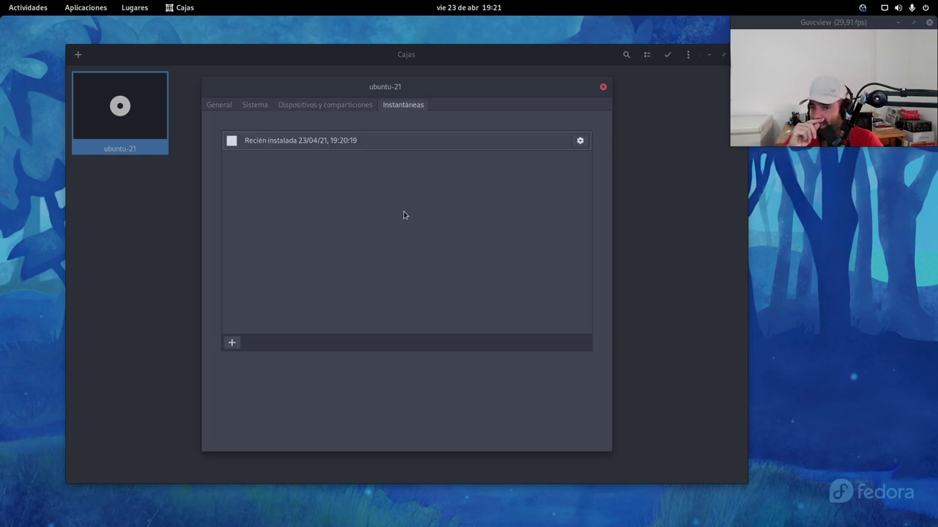
pyautogui.click(331, 111)
# Step: Return to the box's system settings, leaving the CPU count at 4
pyautogui.click(254, 108)
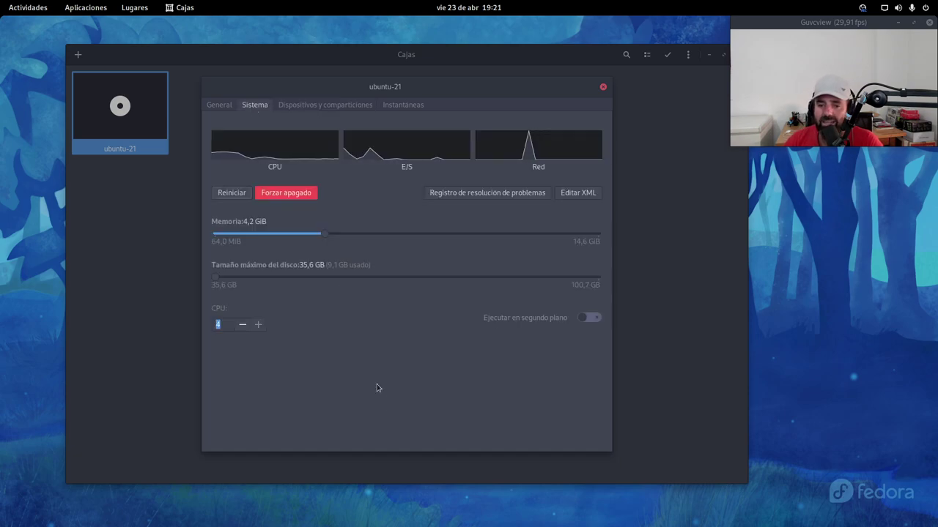
pyautogui.click(227, 324)
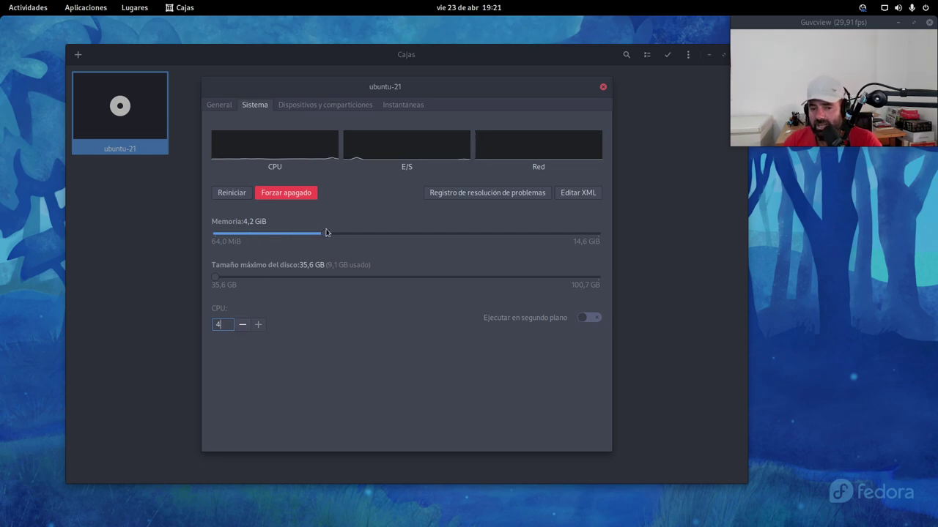
pyautogui.click(212, 282)
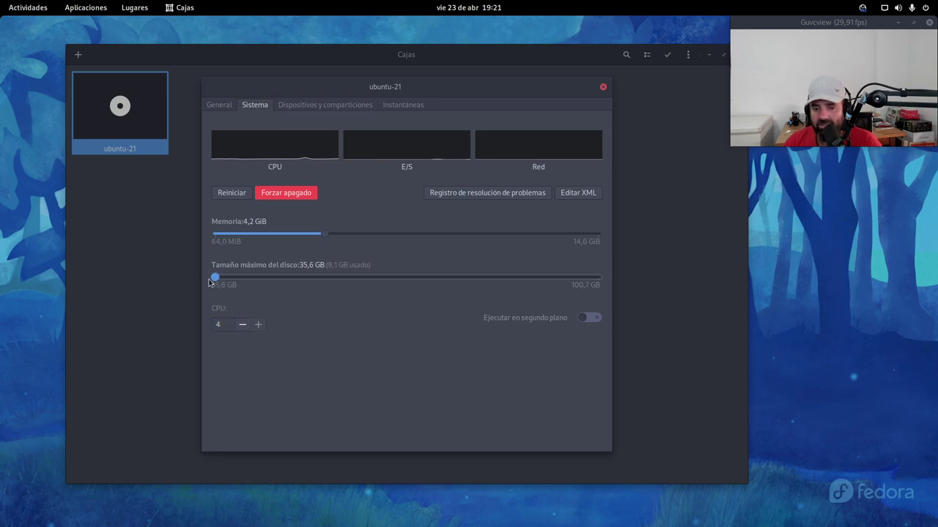
# Step: Append '.04' to the box name in General, making it ubuntu-21.04, and close the properties
pyautogui.click(224, 107)
pyautogui.click(352, 130)
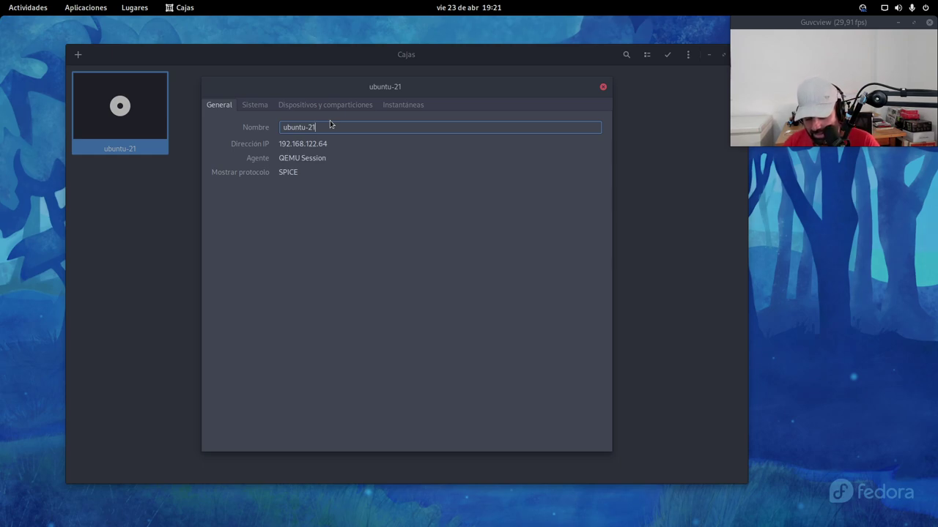
pyautogui.write('.04')
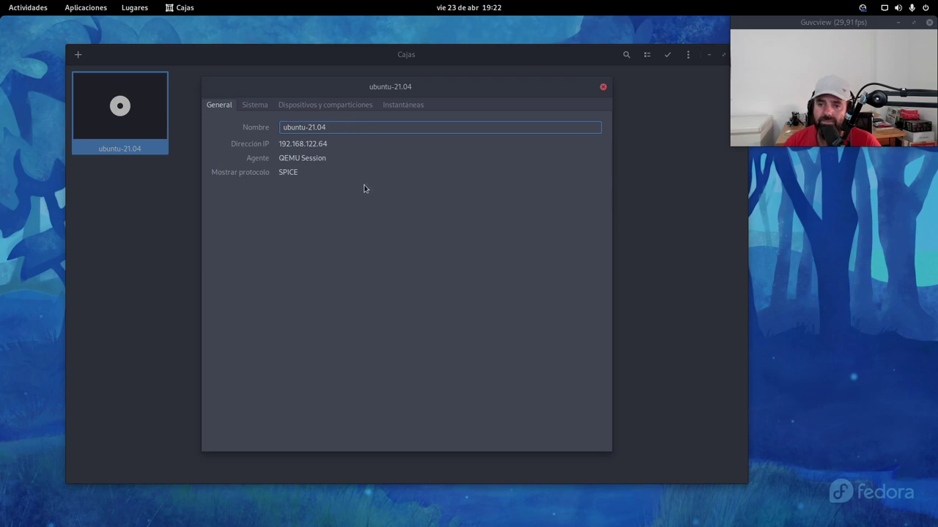
pyautogui.click(255, 105)
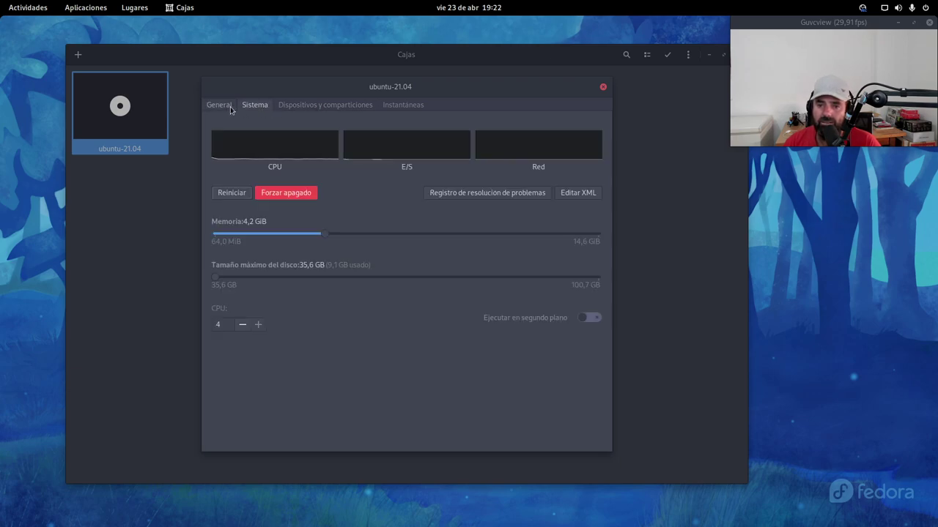
pyautogui.click(229, 107)
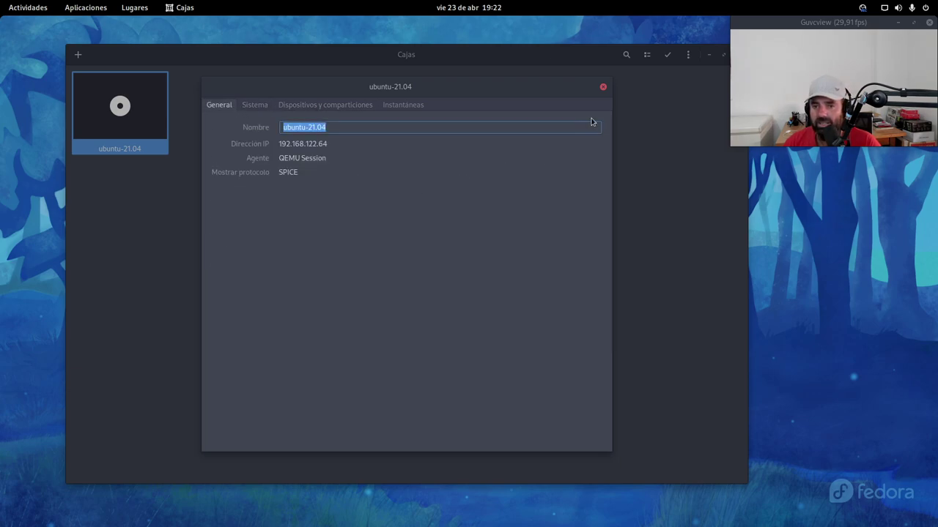
pyautogui.click(603, 87)
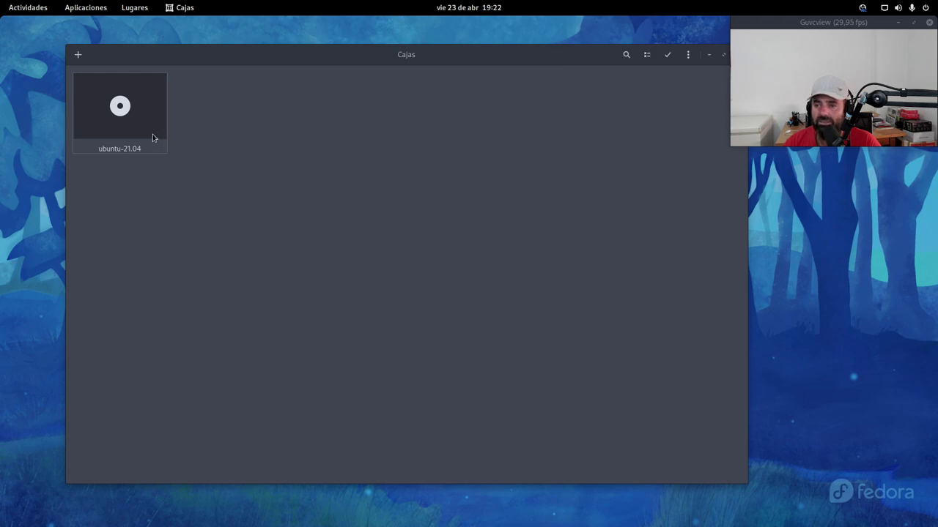
# Step: Open the ubuntu-21.04 VM, go back to the collection, and force it to power off
pyautogui.moveTo(308, 58); pyautogui.dragTo(291, 57)
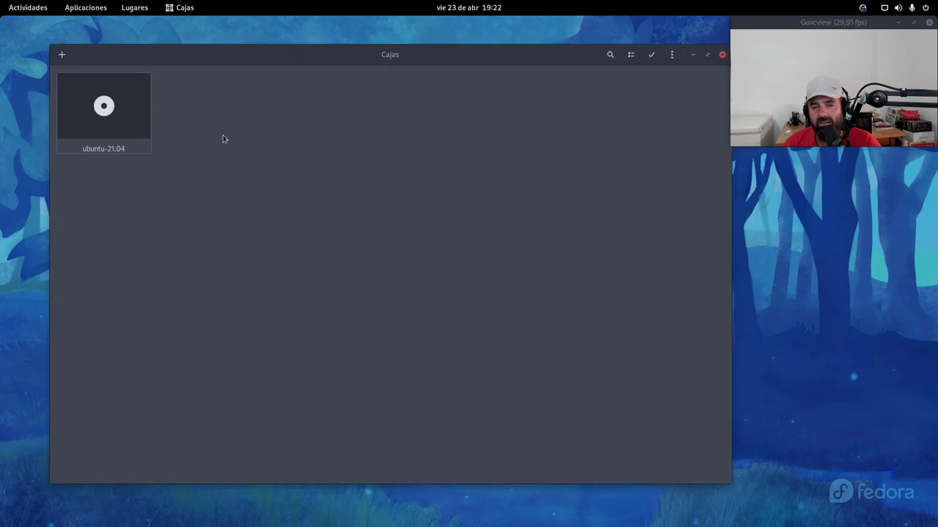
pyautogui.click(110, 109)
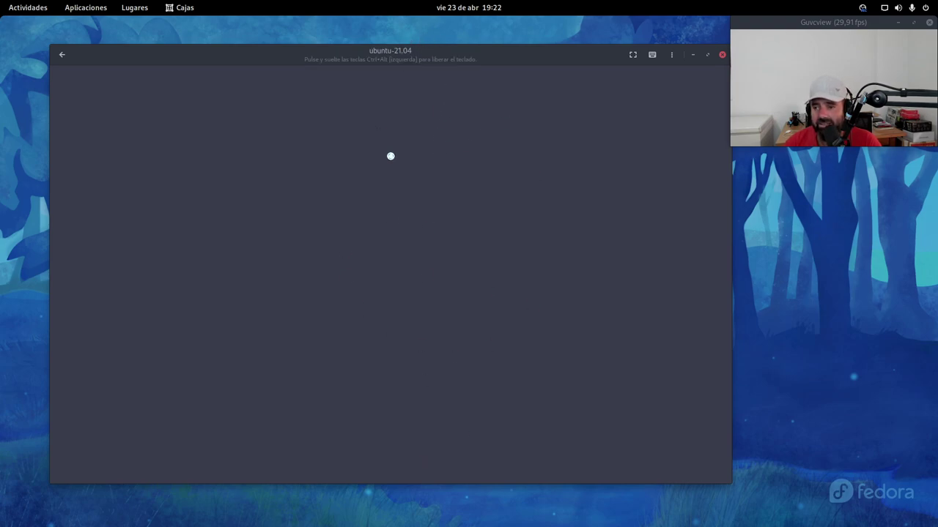
pyautogui.moveTo(545, 60)
pyautogui.mouseDown()
pyautogui.moveTo(545, 124)
pyautogui.moveTo(546, 65)
pyautogui.moveTo(562, 60)
pyautogui.moveTo(555, 55)
pyautogui.mouseUp()
pyautogui.click(52, 54)
pyautogui.rightClick(96, 117)
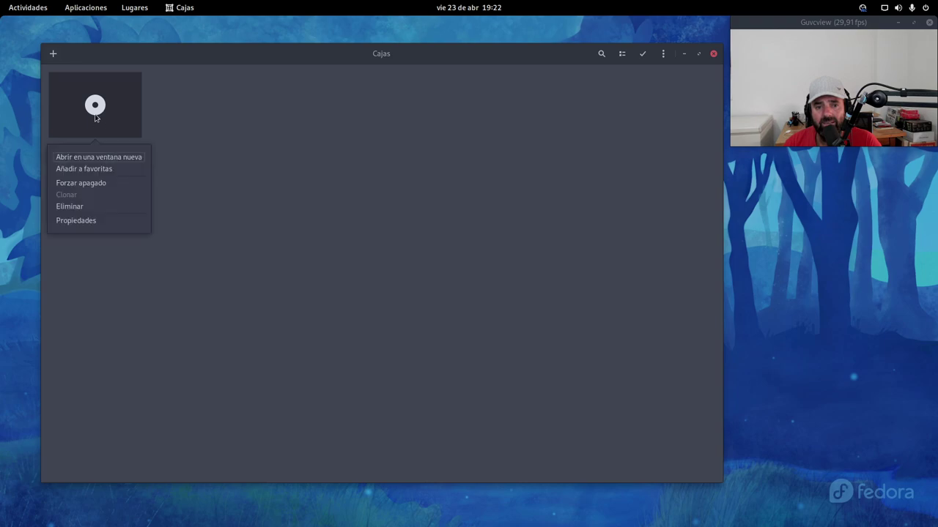
pyautogui.click(109, 183)
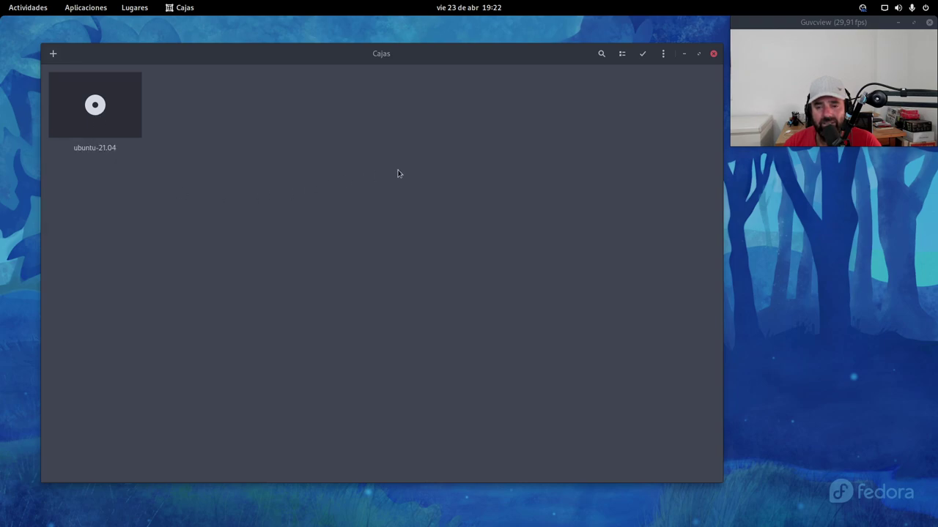
# Step: Close Cajas and relaunch it from the Activities search with 'ca'
pyautogui.click(713, 56)
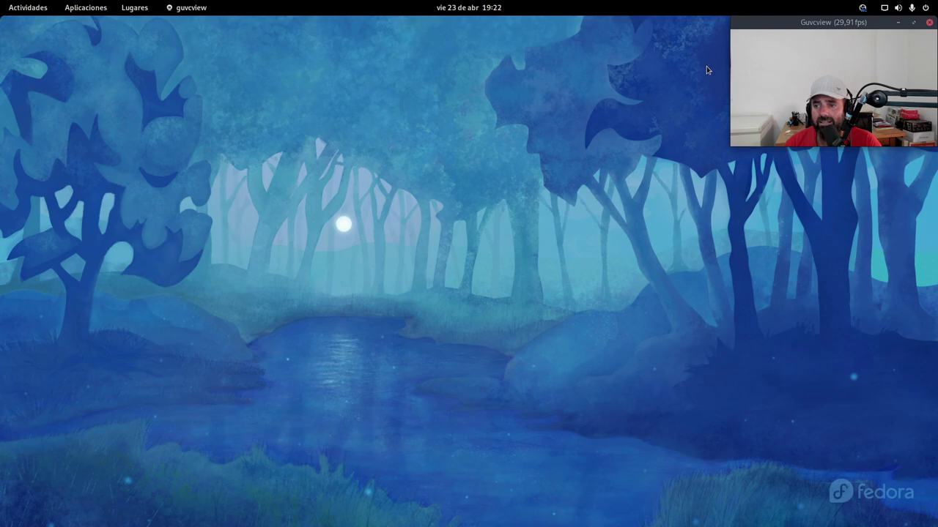
pyautogui.press('super')
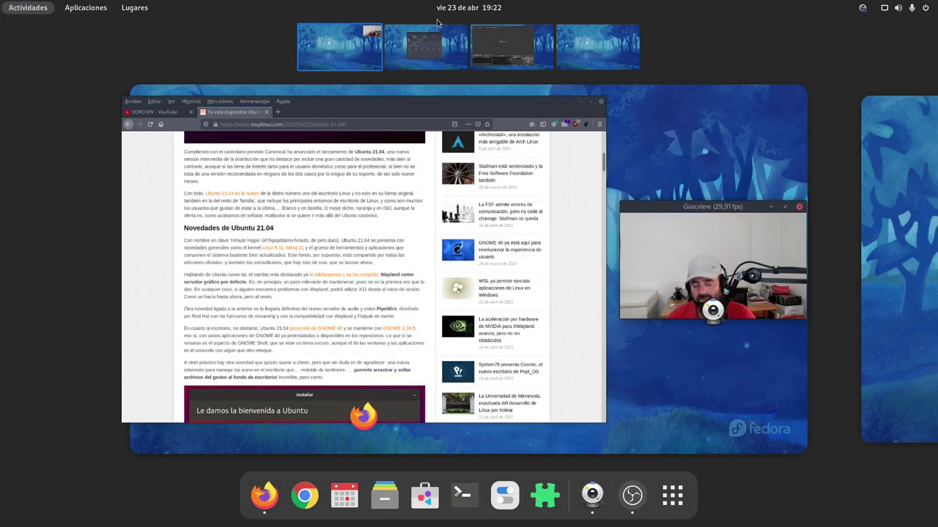
pyautogui.write('ca')
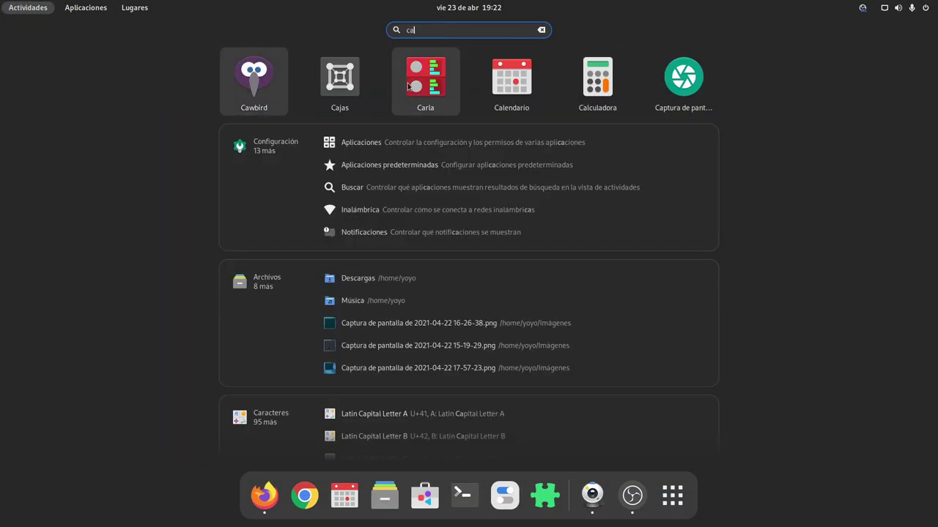
pyautogui.click(351, 84)
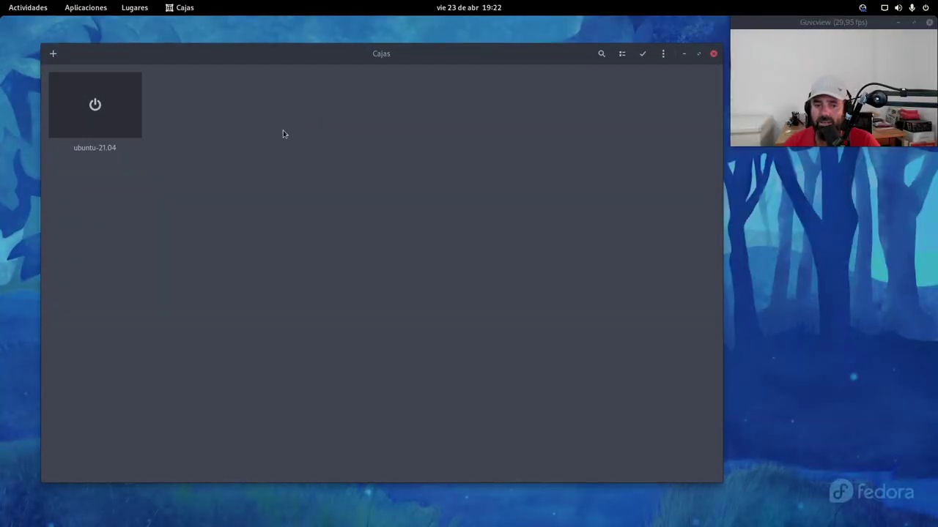
# Step: Start the ubuntu-21.04 VM, pick the user account with the Ubuntu session, and enter the account password
pyautogui.click(96, 107)
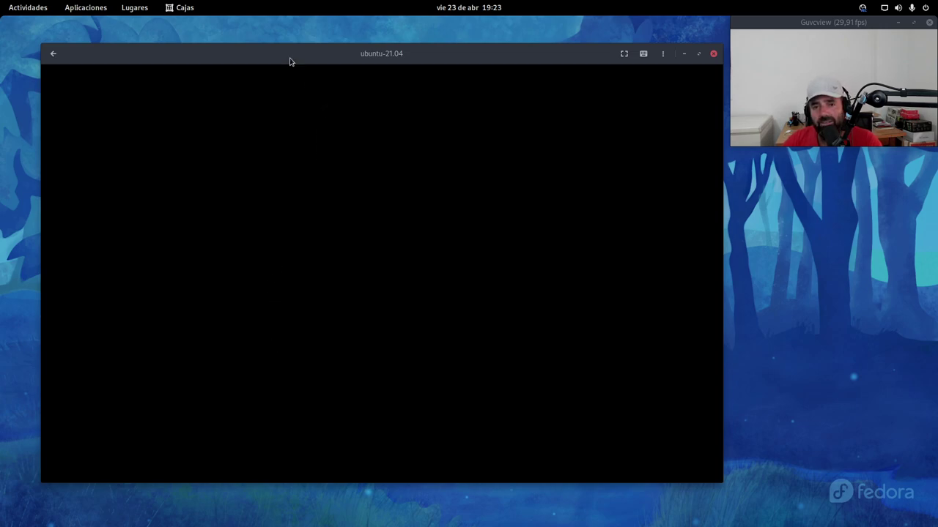
pyautogui.moveTo(281, 53); pyautogui.dragTo(256, 41)
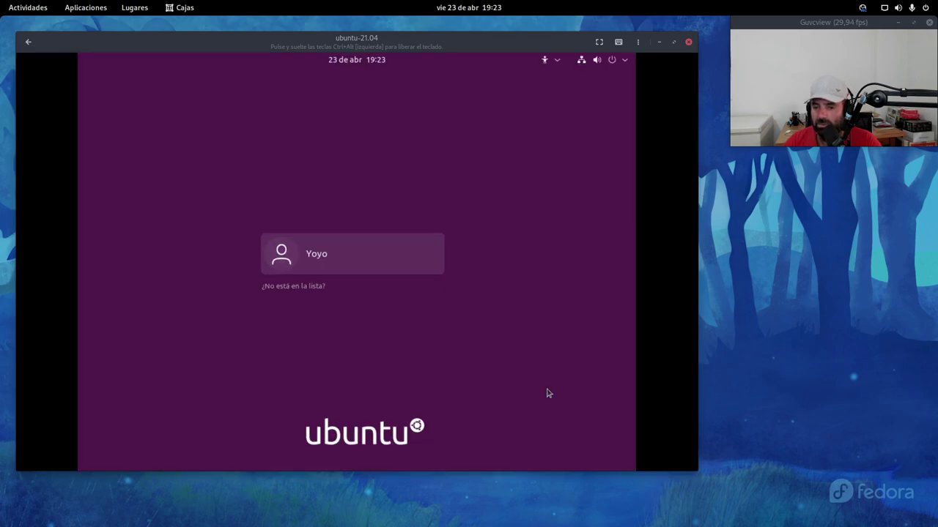
pyautogui.click(383, 268)
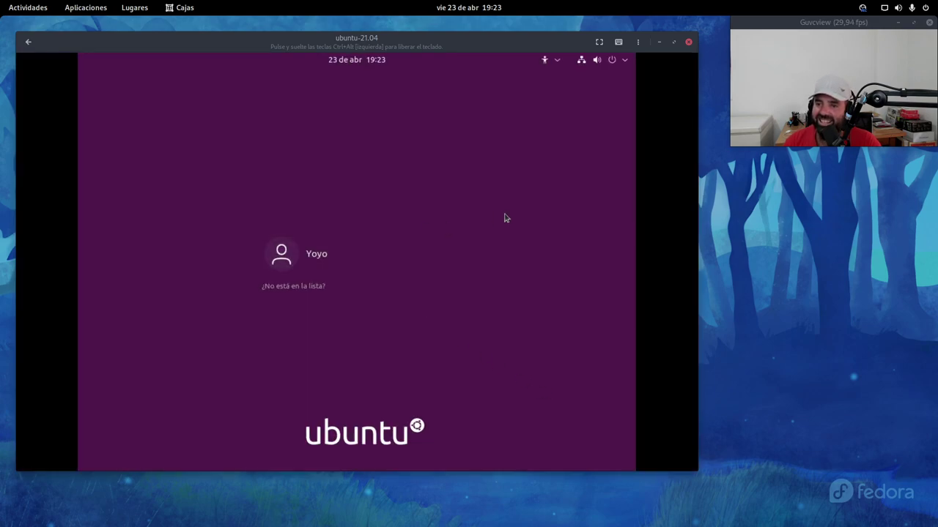
pyautogui.click(329, 257)
pyautogui.click(607, 443)
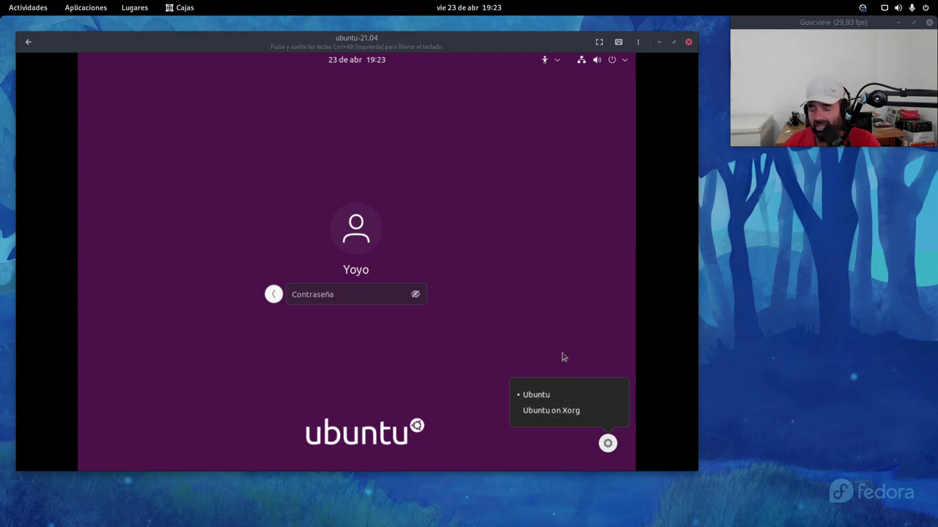
pyautogui.click(536, 339)
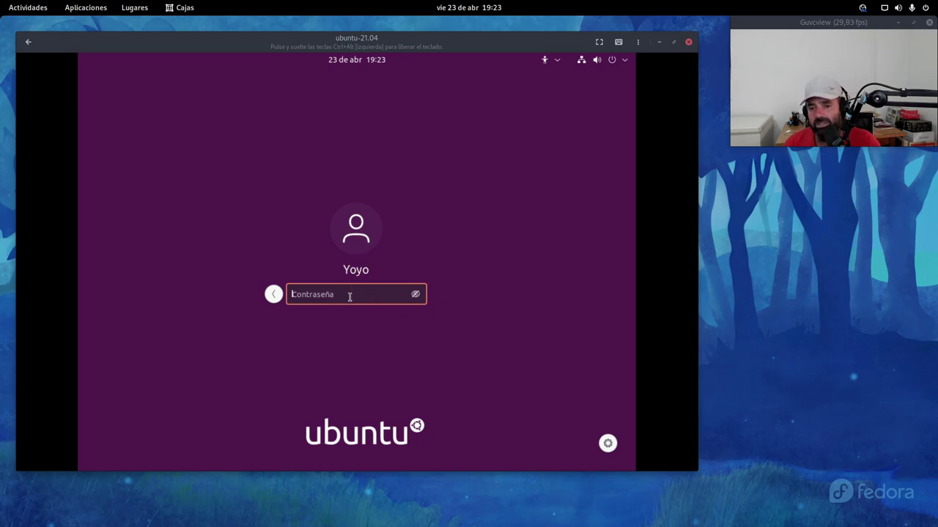
pyautogui.write('*****')
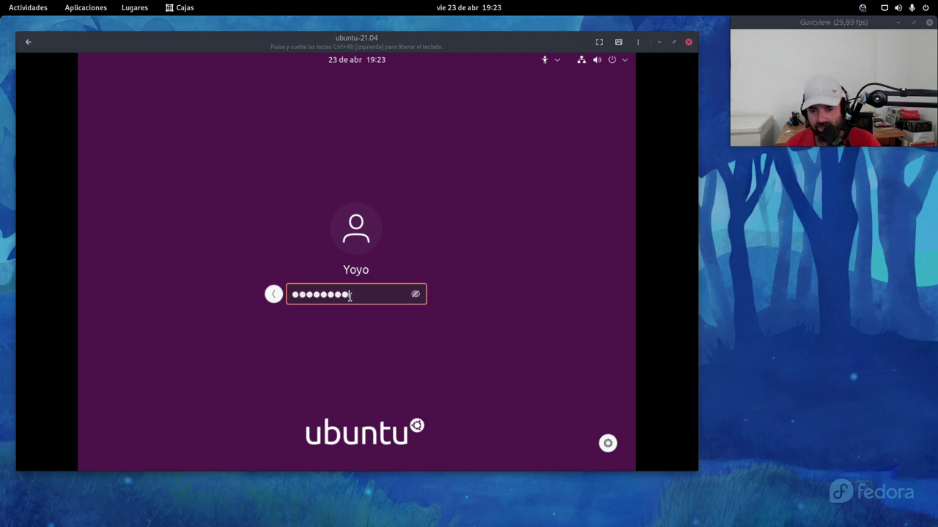
pyautogui.press('Return')
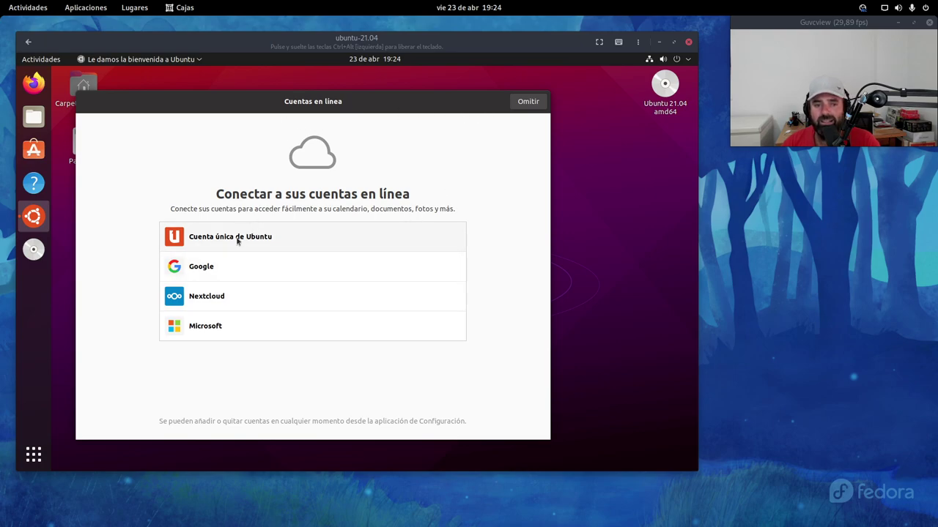
# Step: Skip online accounts, choose 'No enviar información del sistema', and finish the welcome wizard with Hecho
pyautogui.click(526, 102)
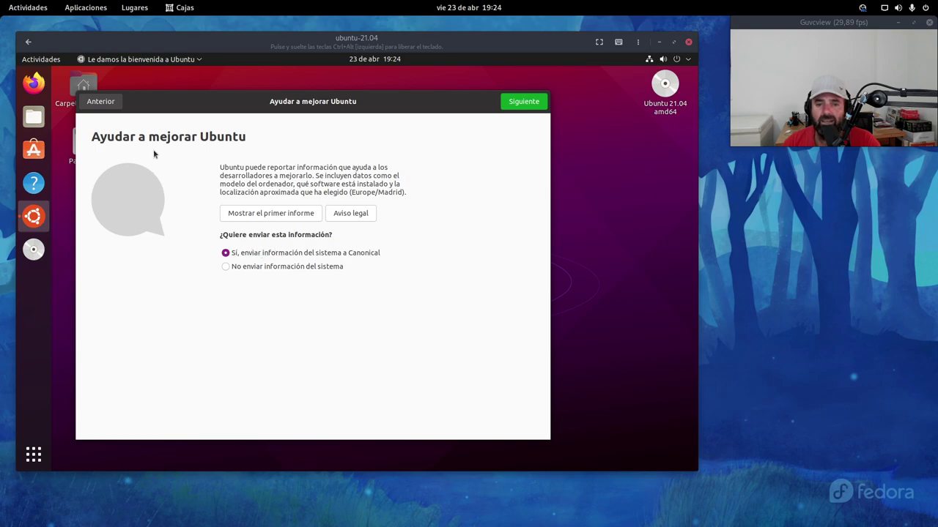
pyautogui.click(272, 268)
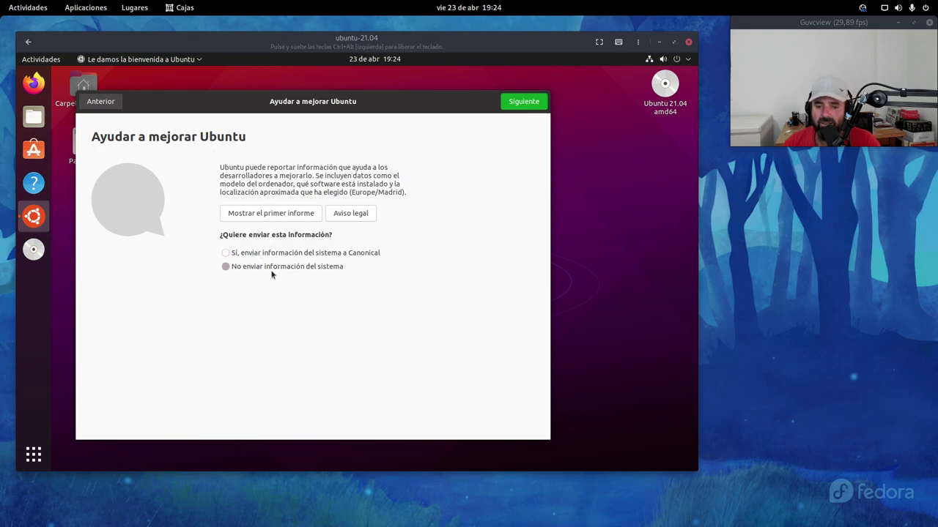
pyautogui.click(523, 107)
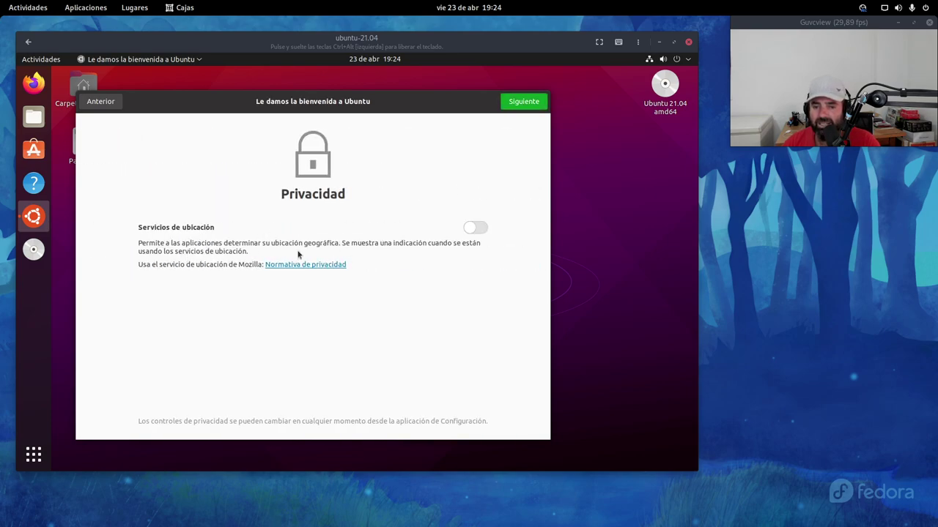
pyautogui.click(524, 102)
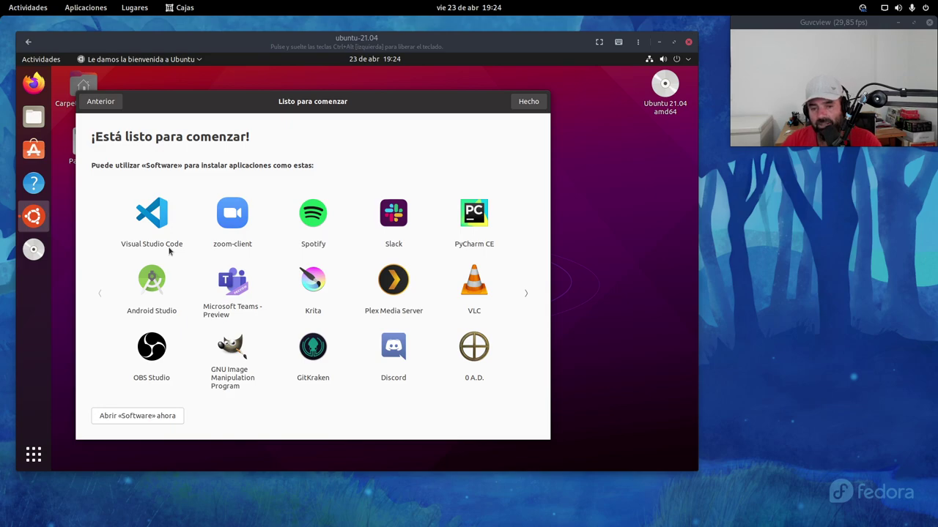
pyautogui.click(534, 103)
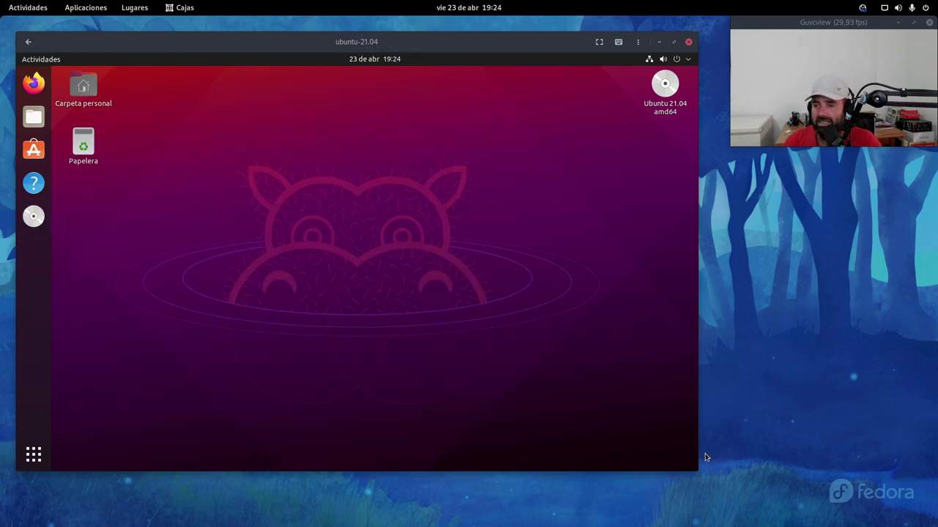
# Step: Make the VM window fullscreen and drag the Ubuntu 21.04 disc icon down the right side
pyautogui.moveTo(697, 471); pyautogui.dragTo(723, 493)
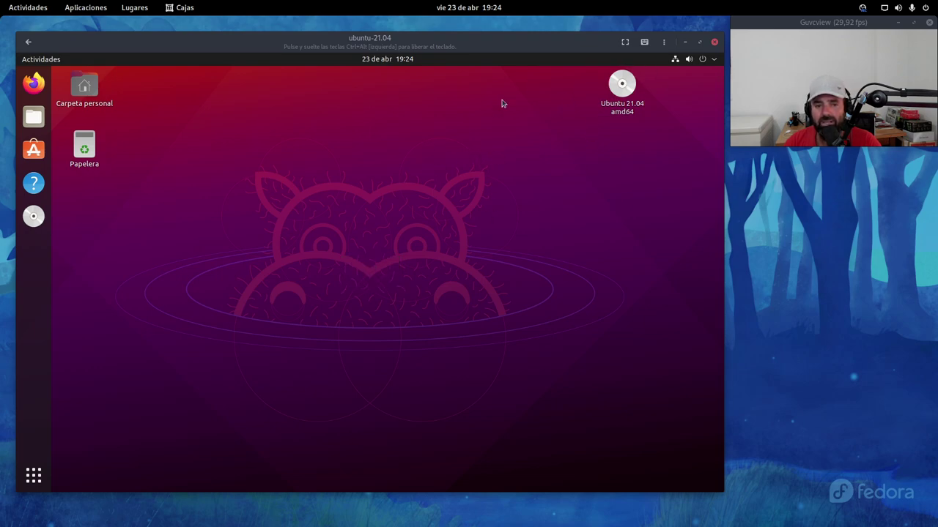
pyautogui.click(625, 42)
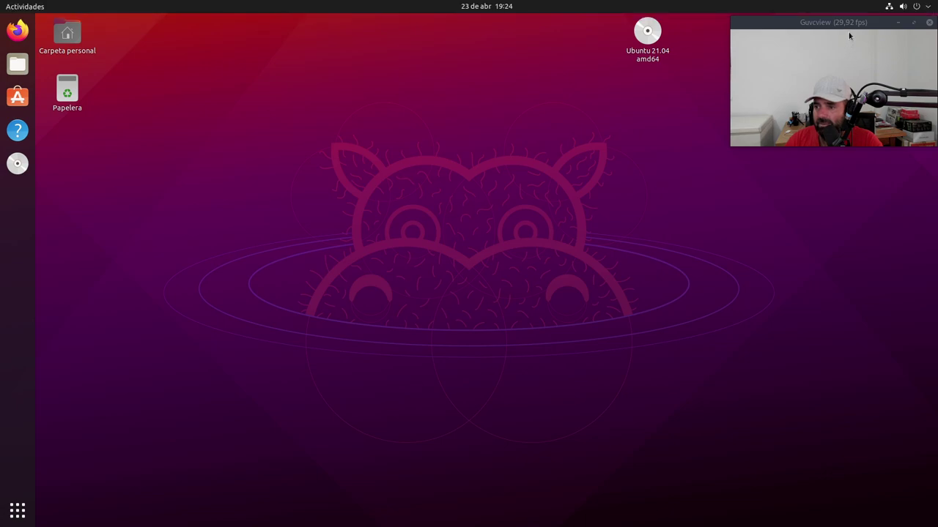
pyautogui.moveTo(855, 27); pyautogui.dragTo(850, 67)
pyautogui.moveTo(647, 33); pyautogui.dragTo(840, 297)
pyautogui.click(248, 203)
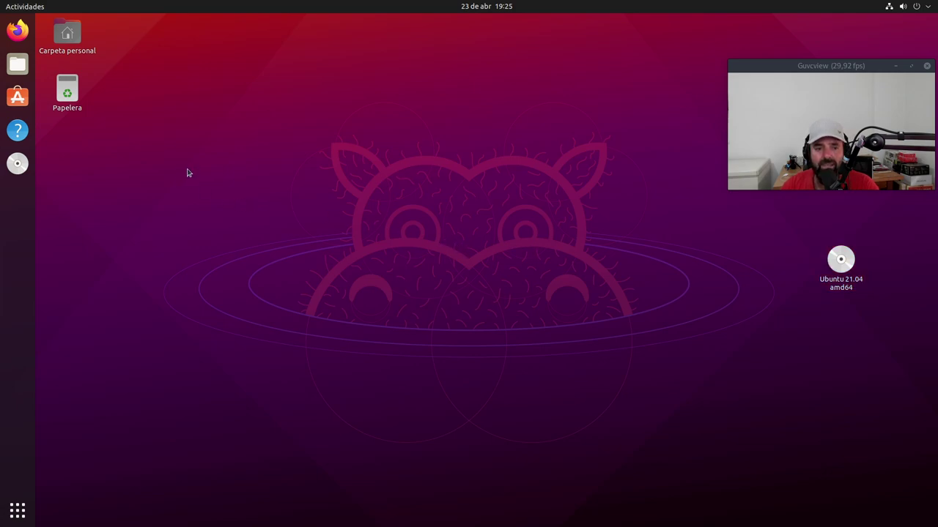
# Step: Open the guest's Carpeta personal home folder and move its window toward the centre
pyautogui.doubleClick(65, 41)
pyautogui.moveTo(226, 53); pyautogui.dragTo(378, 138)
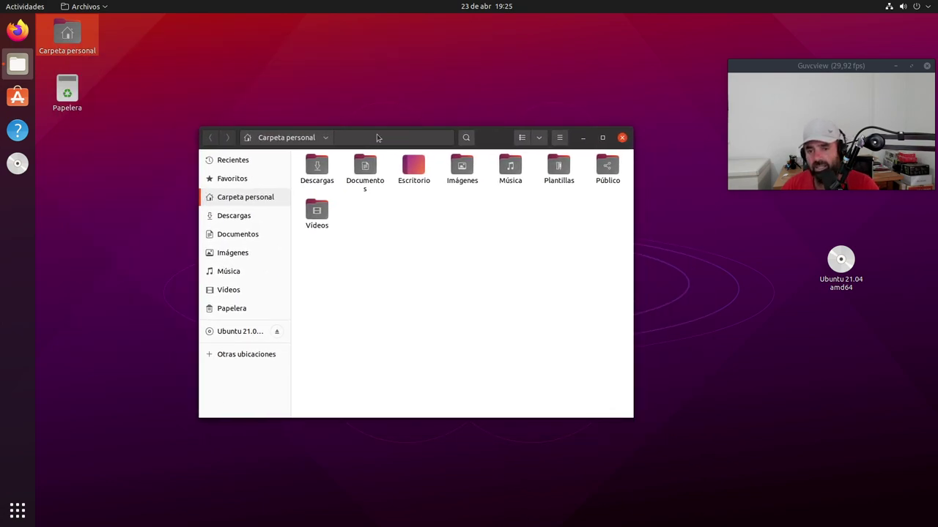
pyautogui.click(559, 138)
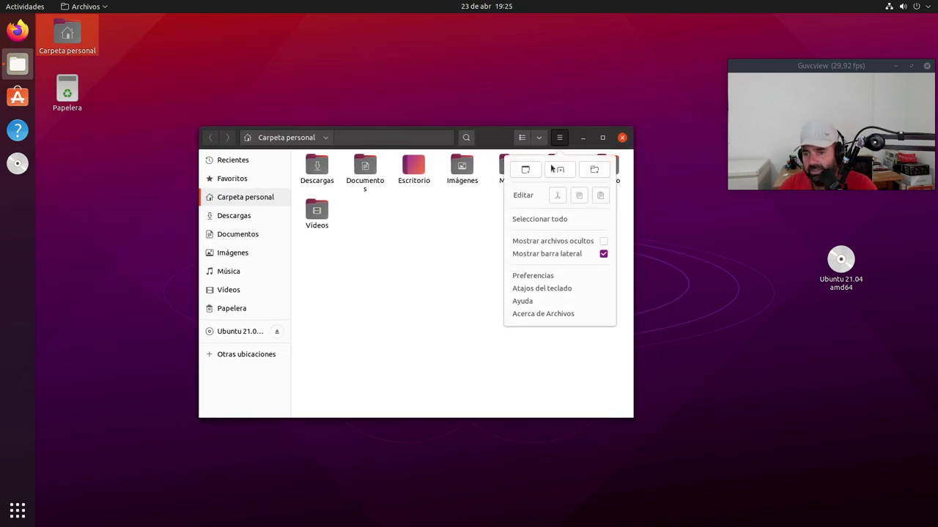
pyautogui.click(492, 214)
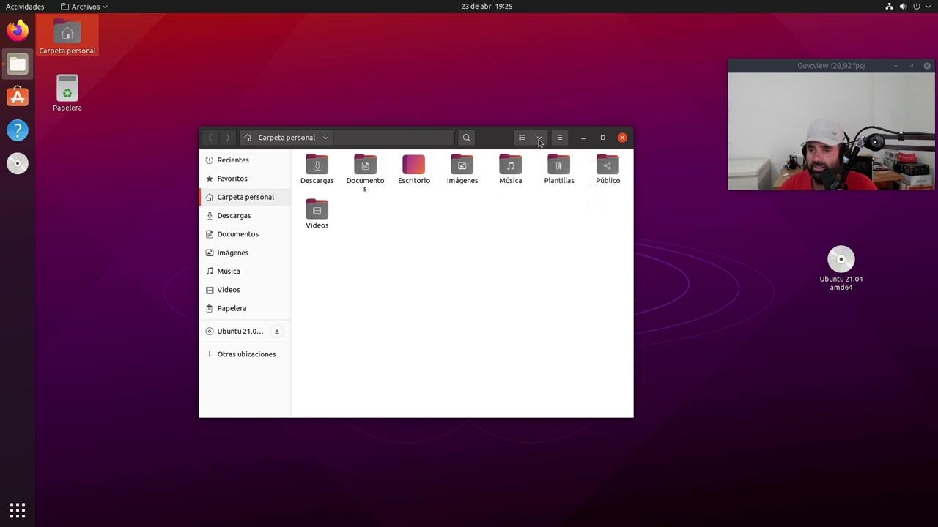
# Step: Zoom the folder icons two steps larger and reposition the Files window
pyautogui.click(539, 139)
pyautogui.click(570, 170)
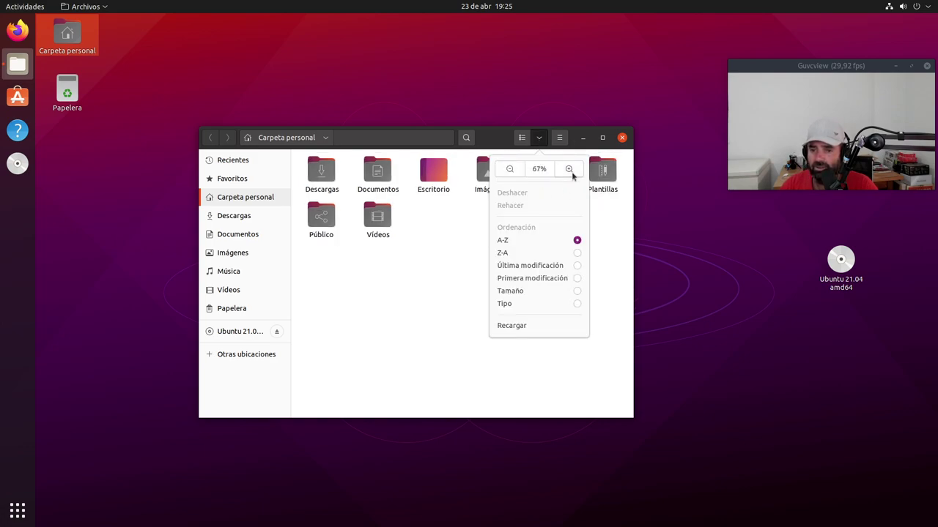
pyautogui.click(572, 172)
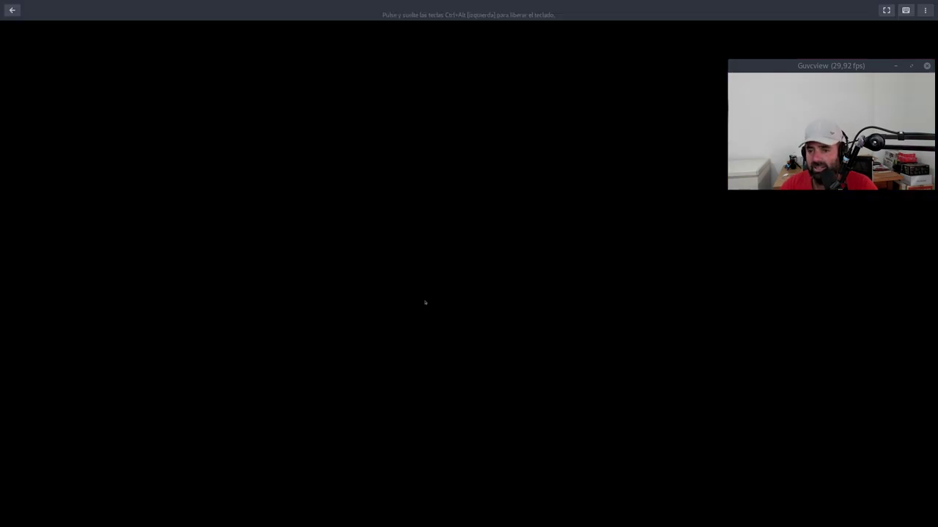
pyautogui.click(430, 307)
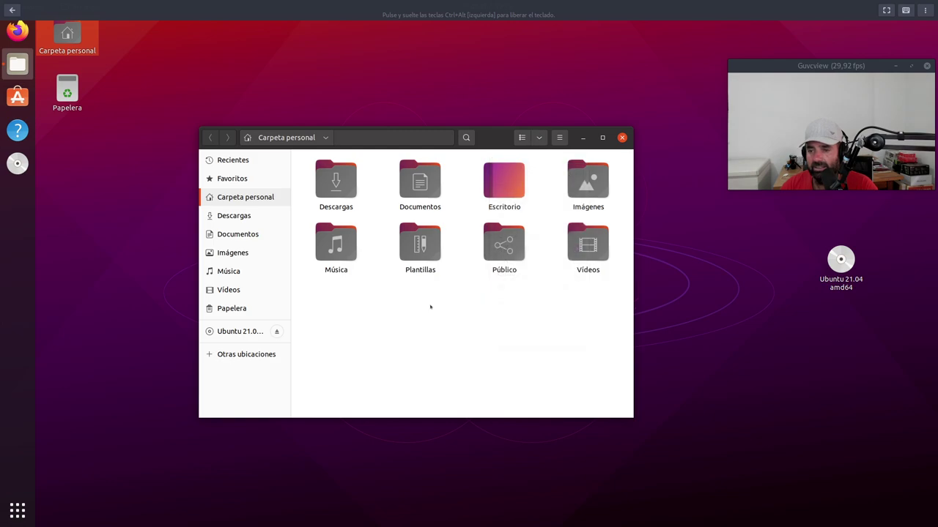
pyautogui.moveTo(368, 141); pyautogui.dragTo(313, 121)
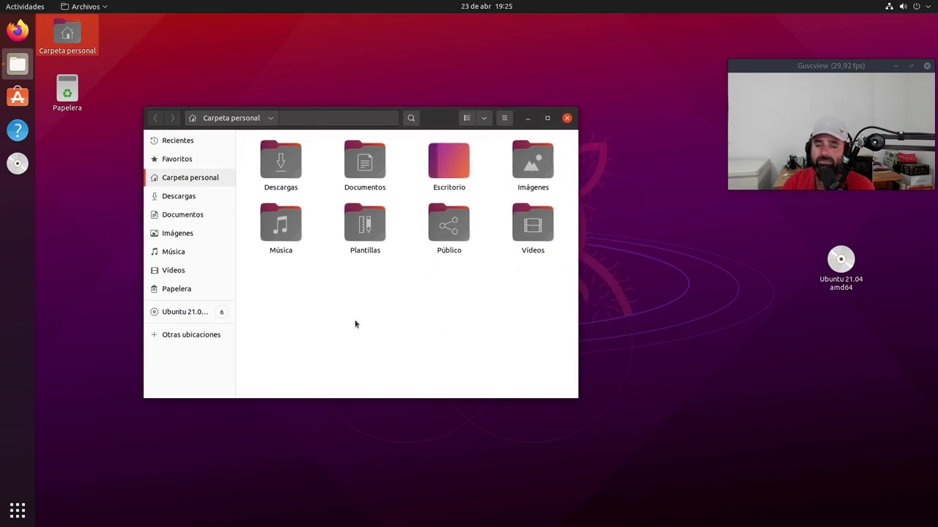
pyautogui.moveTo(313, 128); pyautogui.dragTo(348, 126)
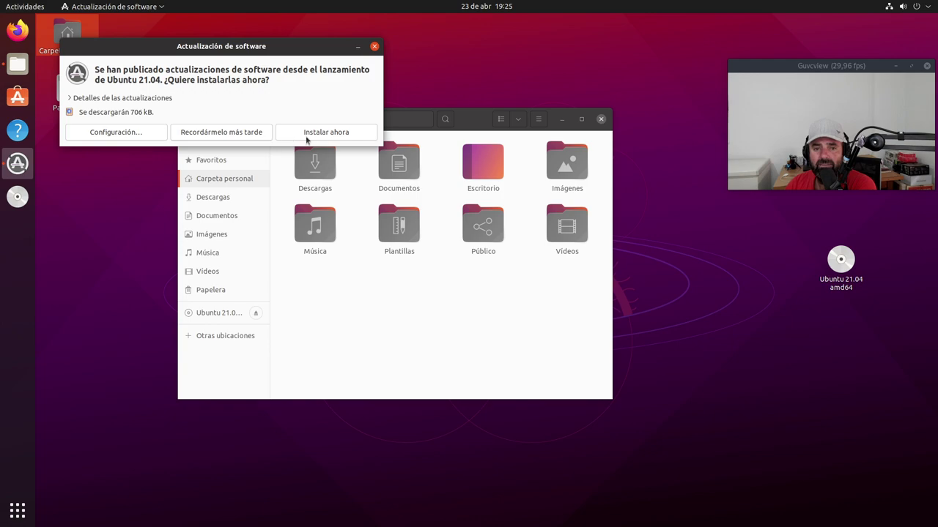
# Step: Install the pending updates with 'Instalar ahora' and accept the up-to-date message
pyautogui.click(340, 134)
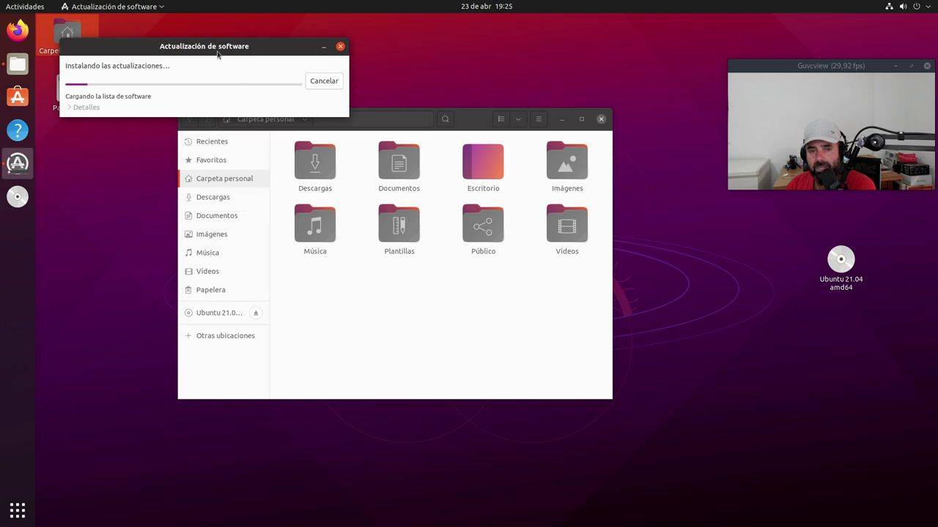
pyautogui.moveTo(200, 50); pyautogui.dragTo(293, 62)
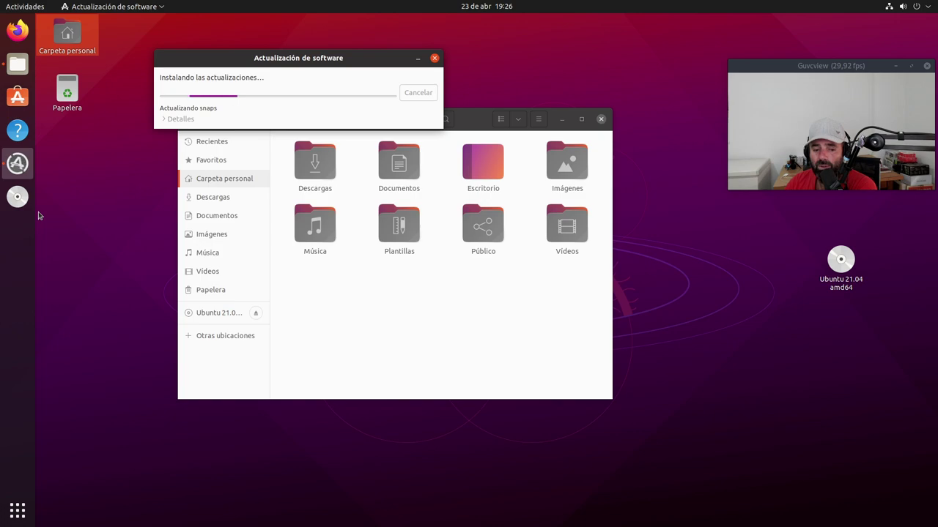
pyautogui.click(40, 216)
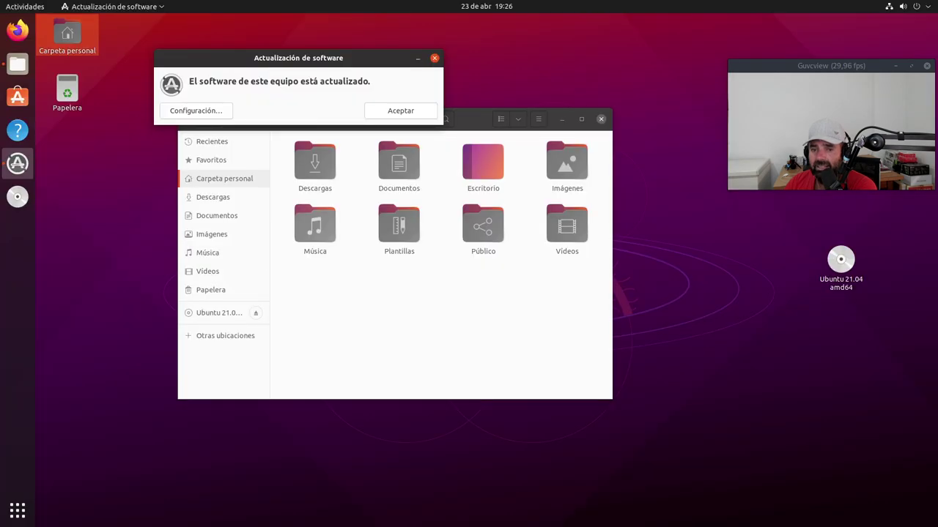
pyautogui.click(403, 112)
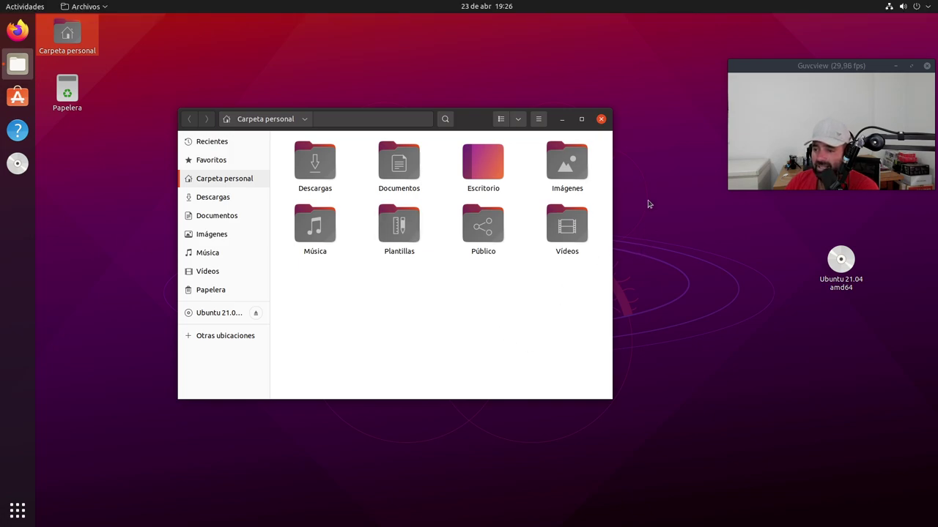
# Step: Close the Files window and restart the Ubuntu guest via Apagar / cerrar sesión > Reiniciar
pyautogui.click(601, 119)
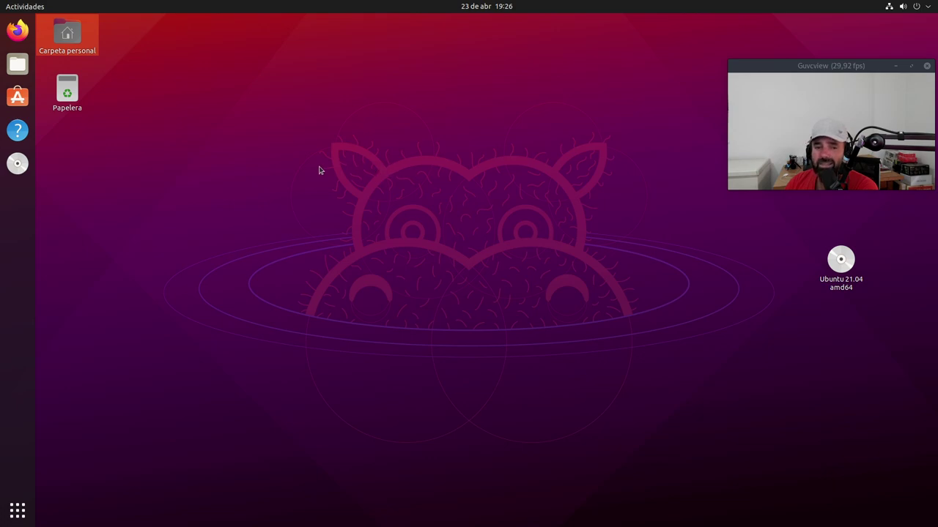
pyautogui.click(920, 6)
pyautogui.moveTo(847, 68); pyautogui.dragTo(830, 179)
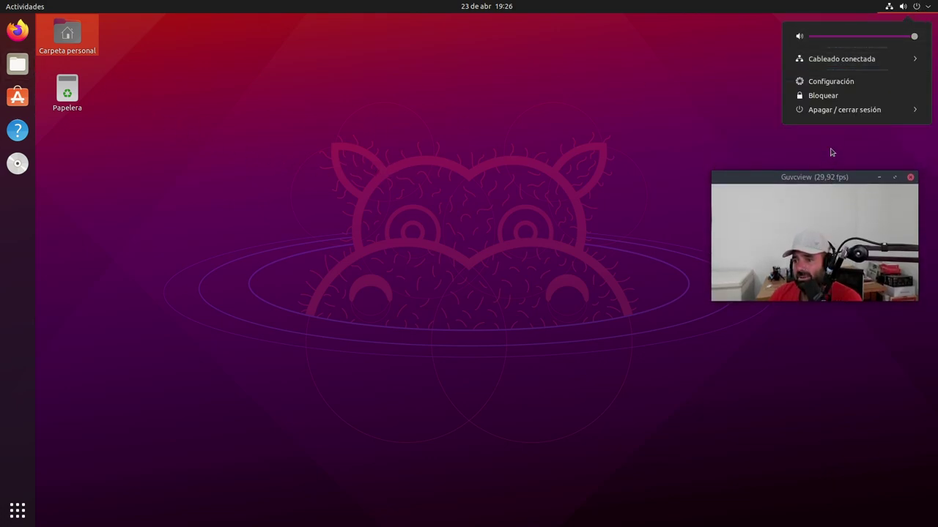
pyautogui.click(837, 110)
pyautogui.click(824, 141)
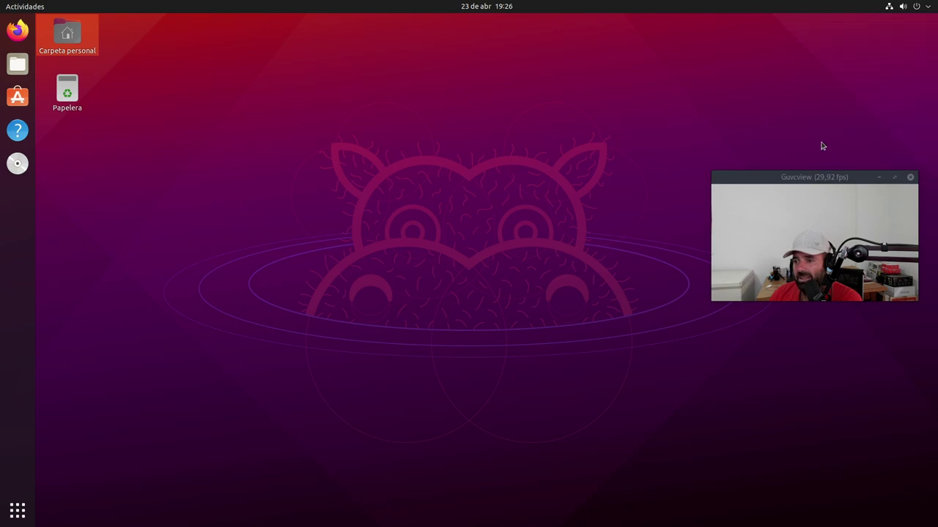
pyautogui.click(511, 305)
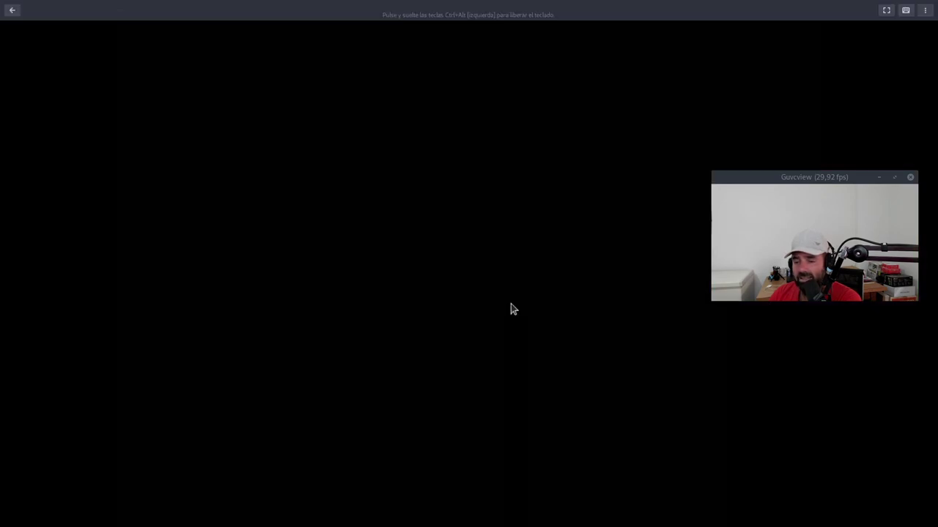
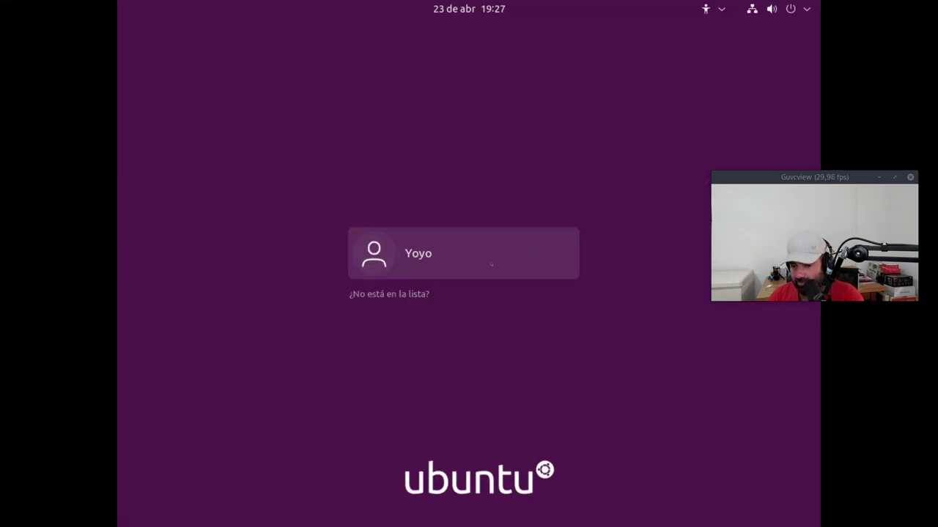
# Step: Log in to the user account with the Ubuntu on Xorg session, entering the account password
pyautogui.click(491, 264)
pyautogui.click(783, 495)
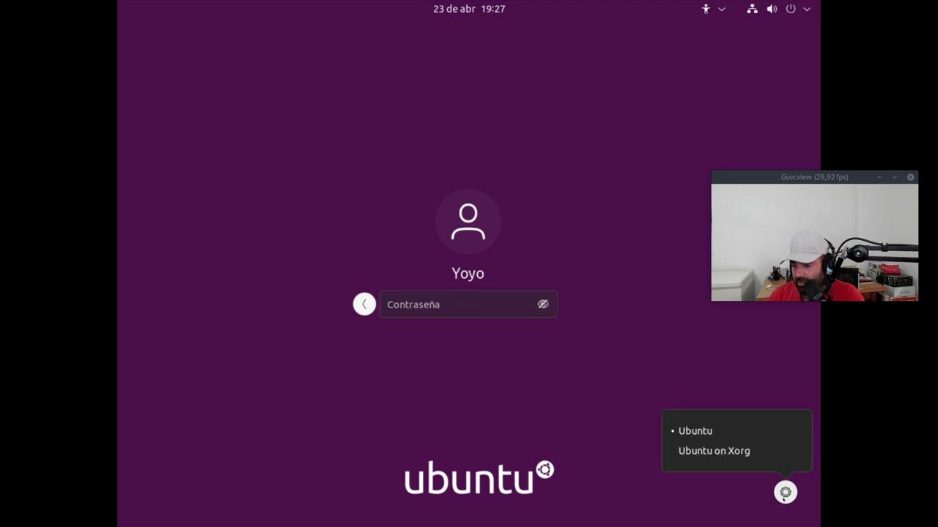
pyautogui.click(715, 451)
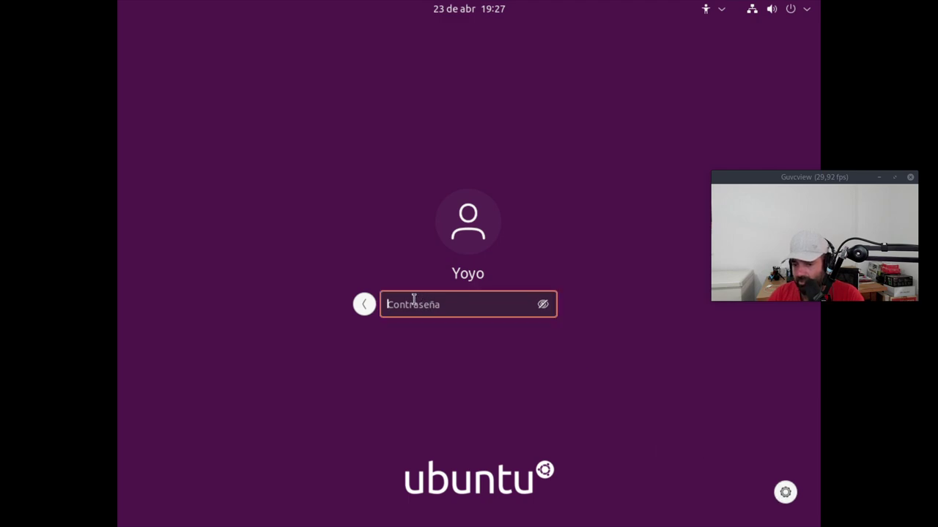
pyautogui.write('*****')
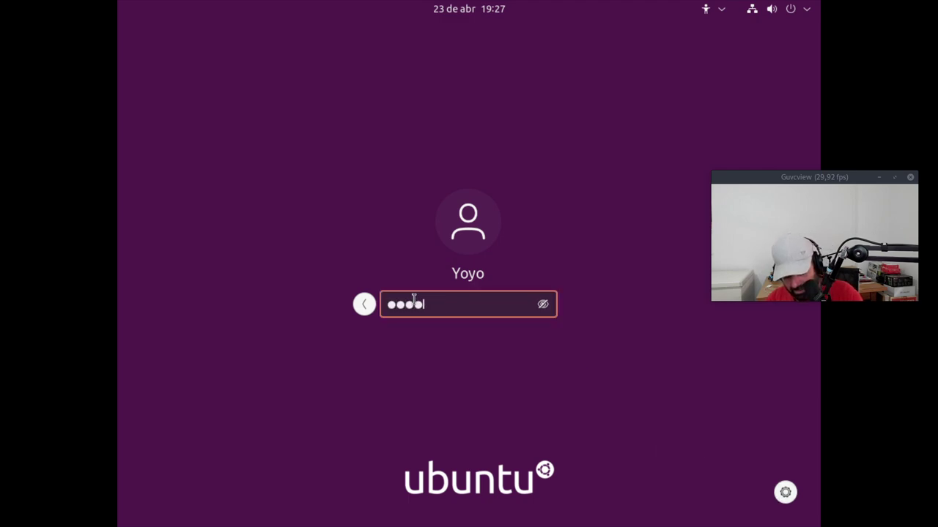
pyautogui.write('***')
pyautogui.press('Return')
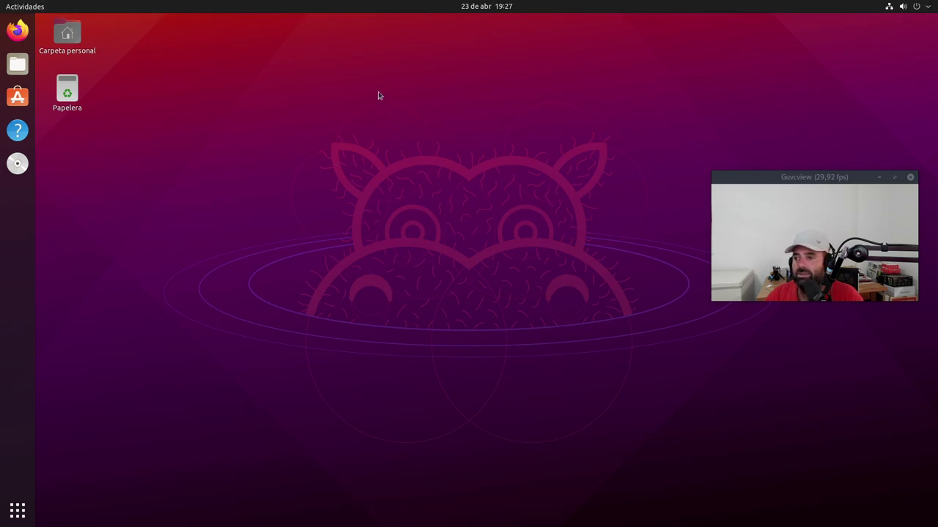
pyautogui.moveTo(816, 178); pyautogui.dragTo(838, 27)
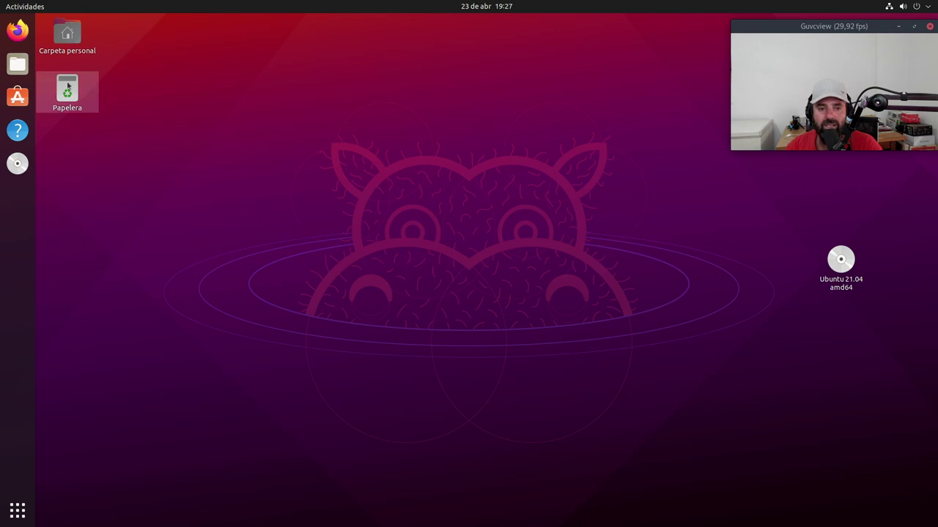
pyautogui.doubleClick(67, 38)
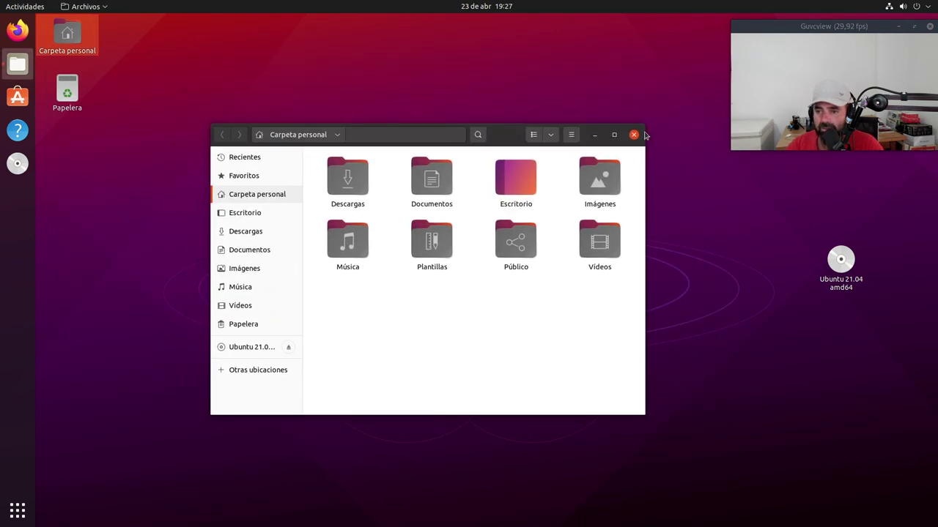
pyautogui.click(634, 136)
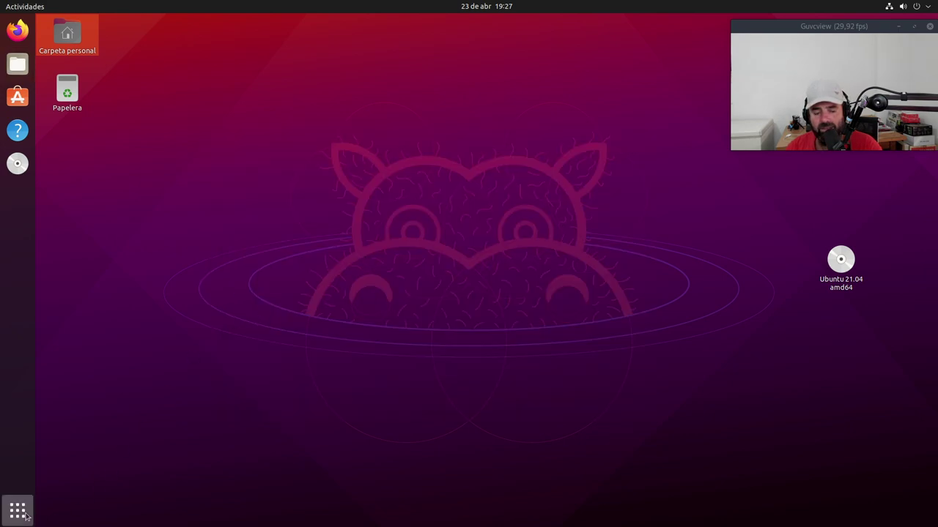
pyautogui.click(21, 511)
pyautogui.scroll(-1, 472, 333)
pyautogui.scroll(1, 472, 333)
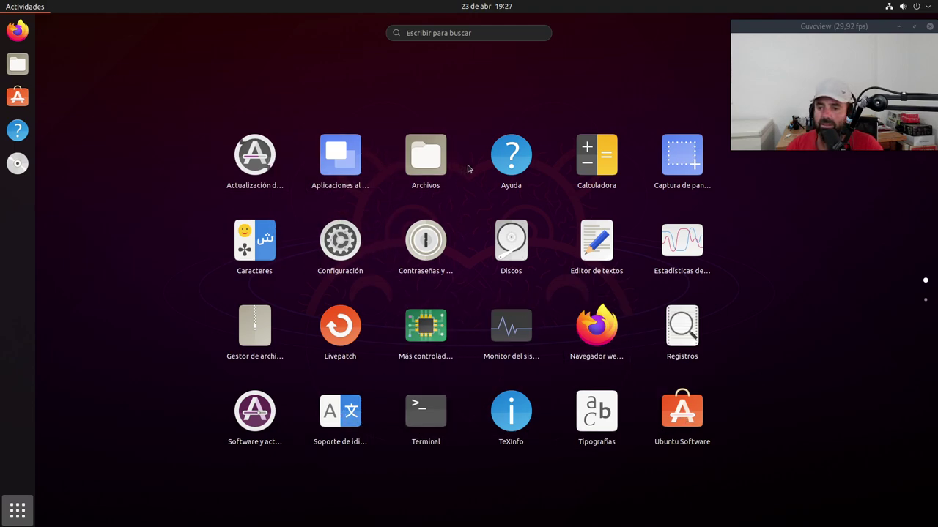
pyautogui.click(923, 303)
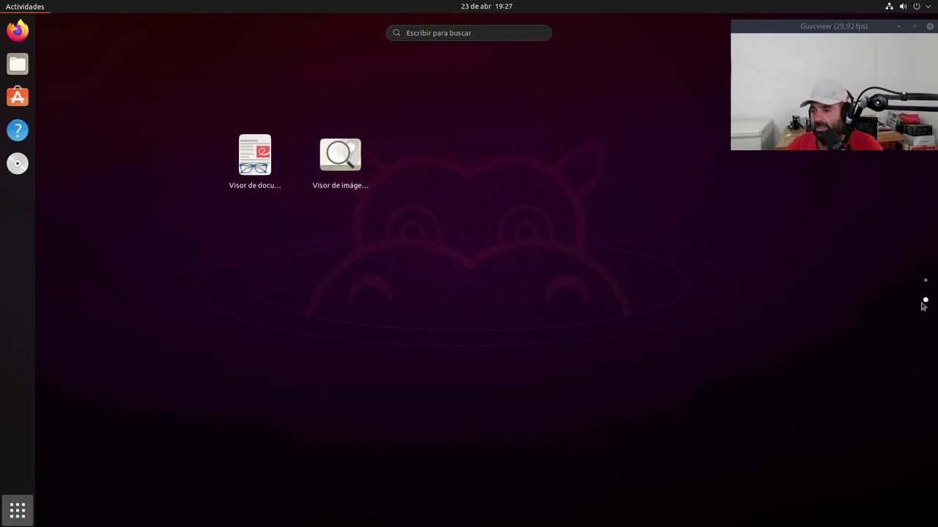
pyautogui.click(925, 280)
pyautogui.moveTo(859, 34); pyautogui.dragTo(854, 90)
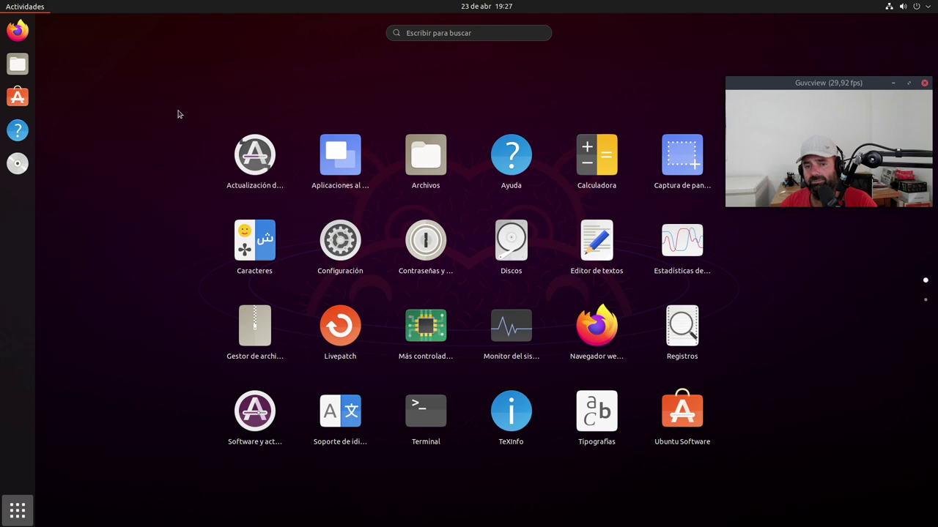
pyautogui.click(40, 7)
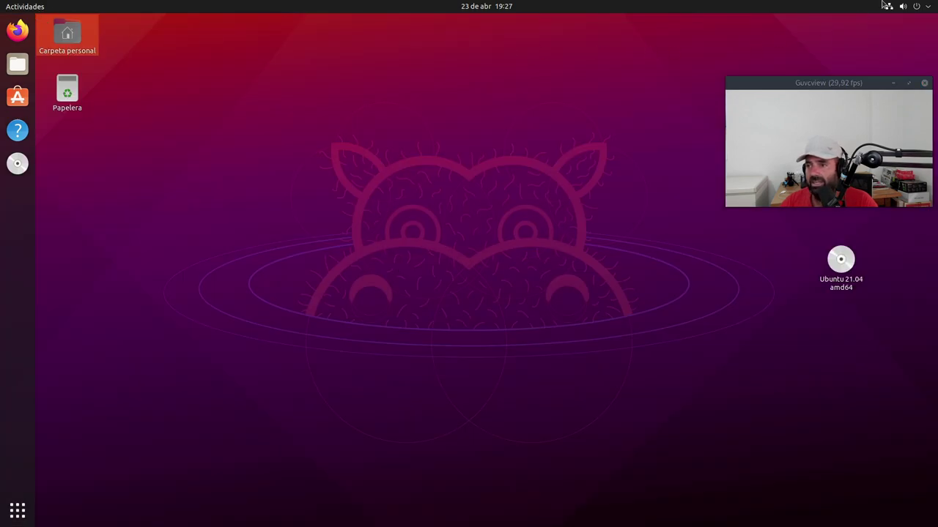
# Step: Open Configuración from the system menu, then move its window up-left and enlarge it
pyautogui.click(923, 7)
pyautogui.moveTo(847, 100); pyautogui.dragTo(851, 340)
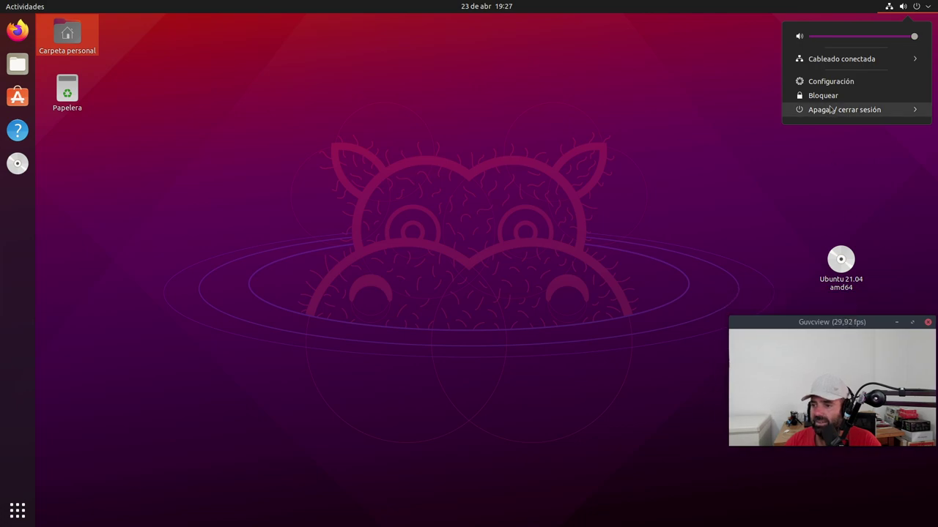
pyautogui.click(830, 82)
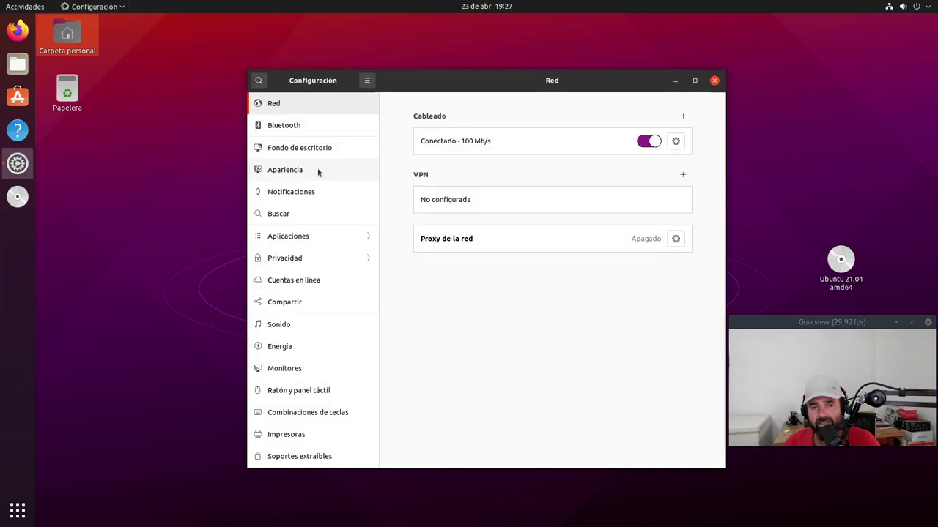
pyautogui.moveTo(421, 88); pyautogui.dragTo(275, 58)
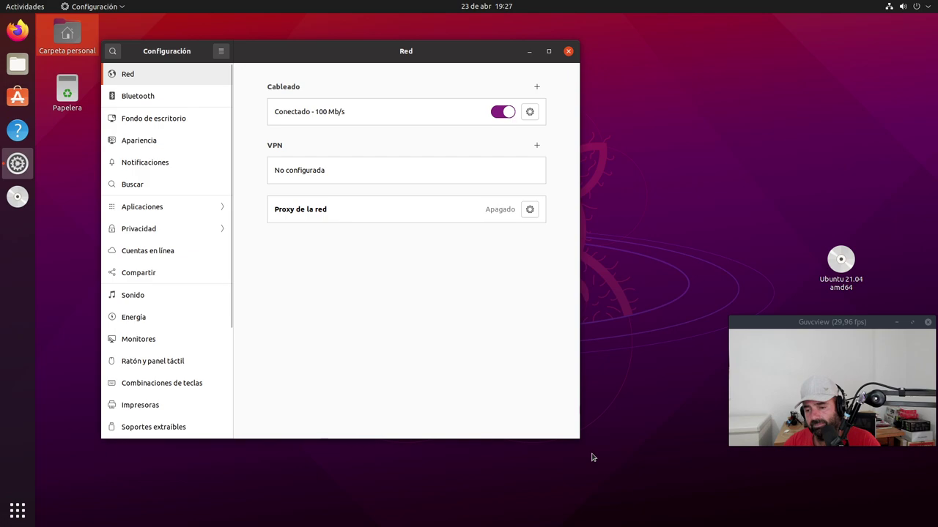
pyautogui.moveTo(577, 438); pyautogui.dragTo(771, 481)
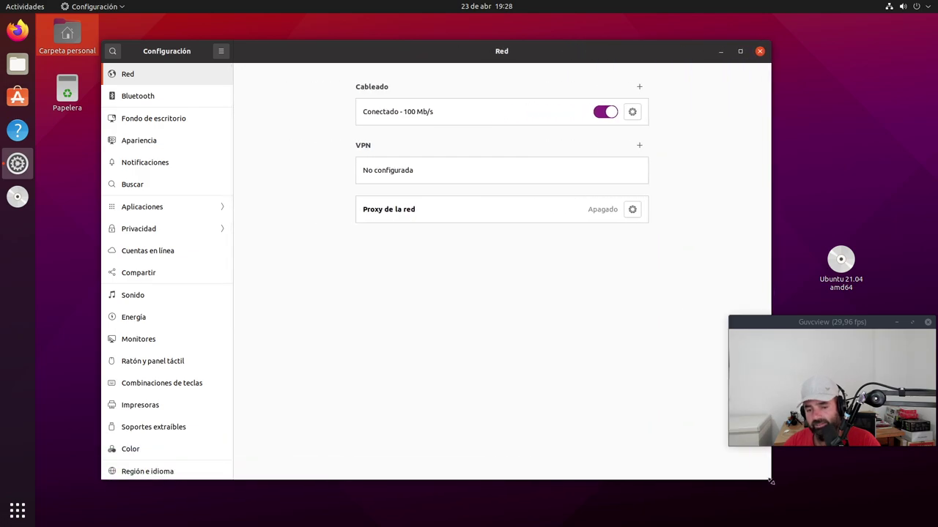
# Step: View Acerca de (Ubuntu 21.04, 4,1 GiB memory, 35,6 GB disk, KVM), then close Settings
pyautogui.scroll(-5, 163, 373)
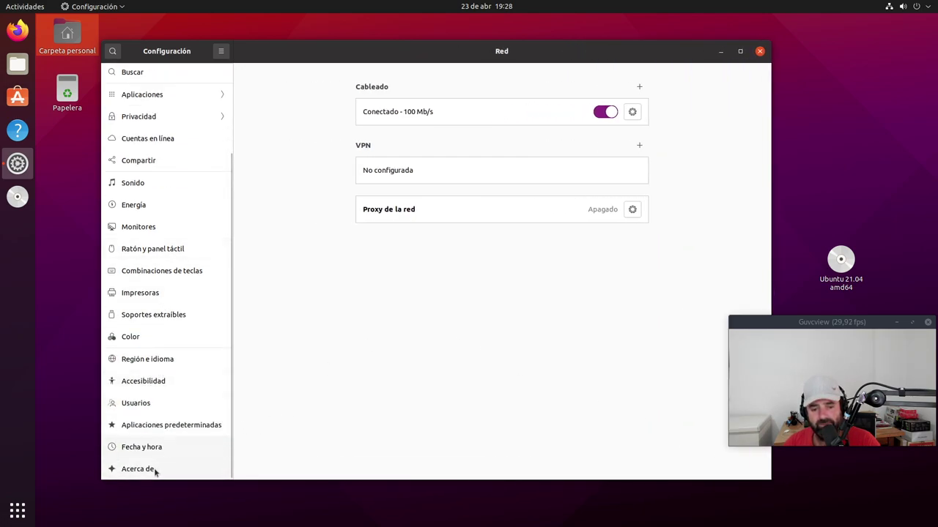
pyautogui.click(155, 473)
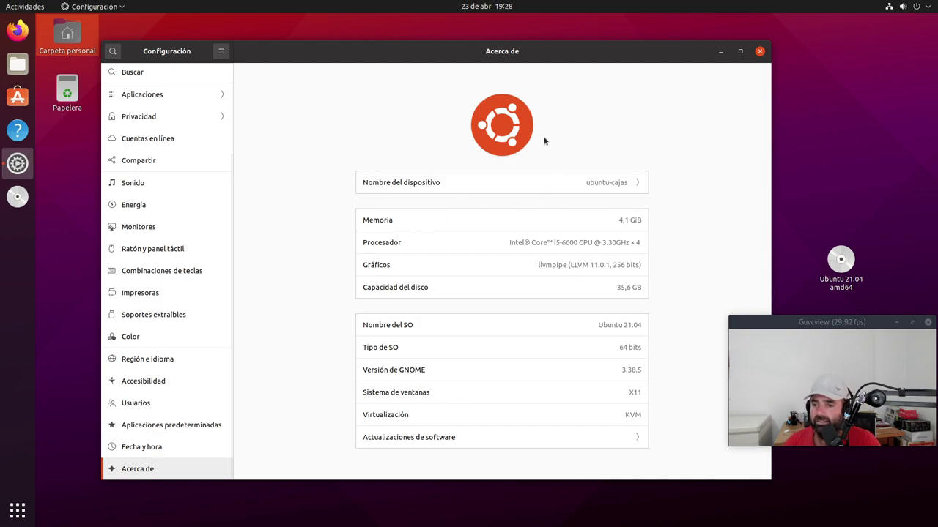
pyautogui.moveTo(518, 57); pyautogui.dragTo(477, 49)
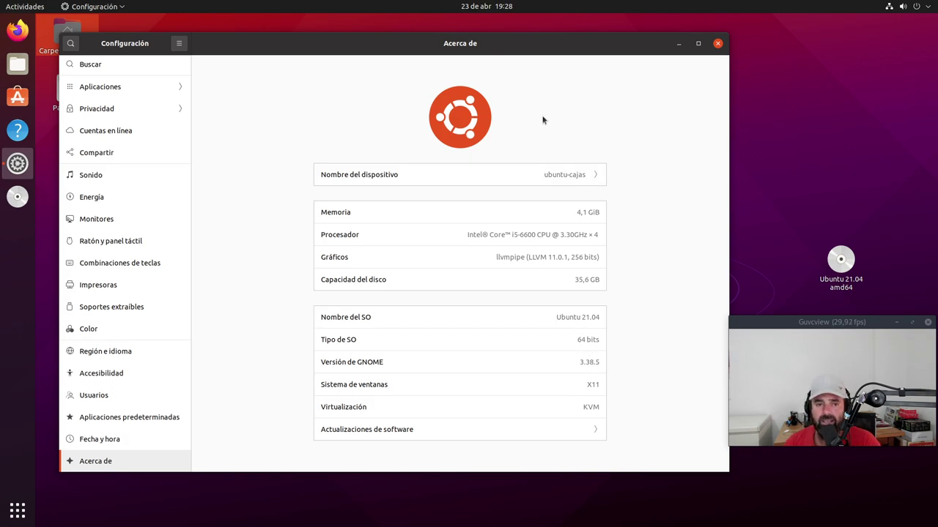
pyautogui.click(717, 44)
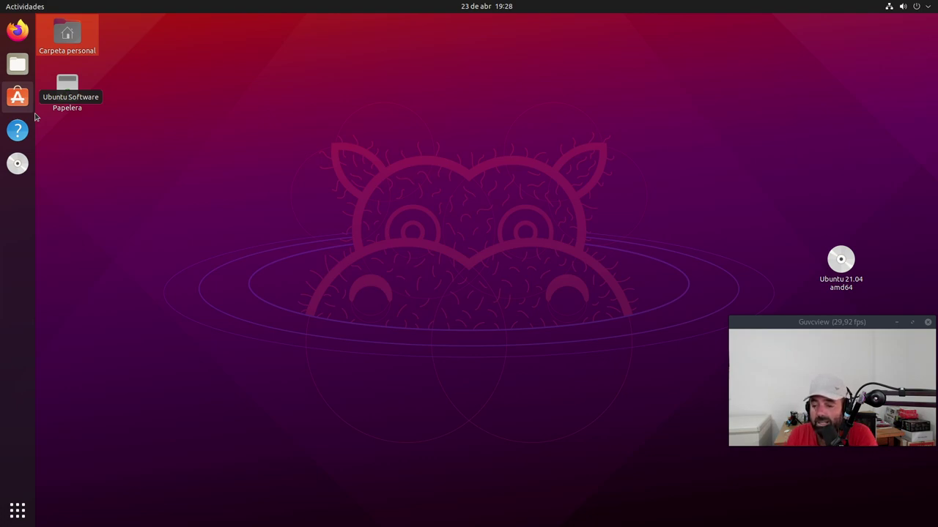
# Step: Clear the desktop selection, leaving the home, trash and Ubuntu 21.04 disc icons showing
pyautogui.click(214, 215)
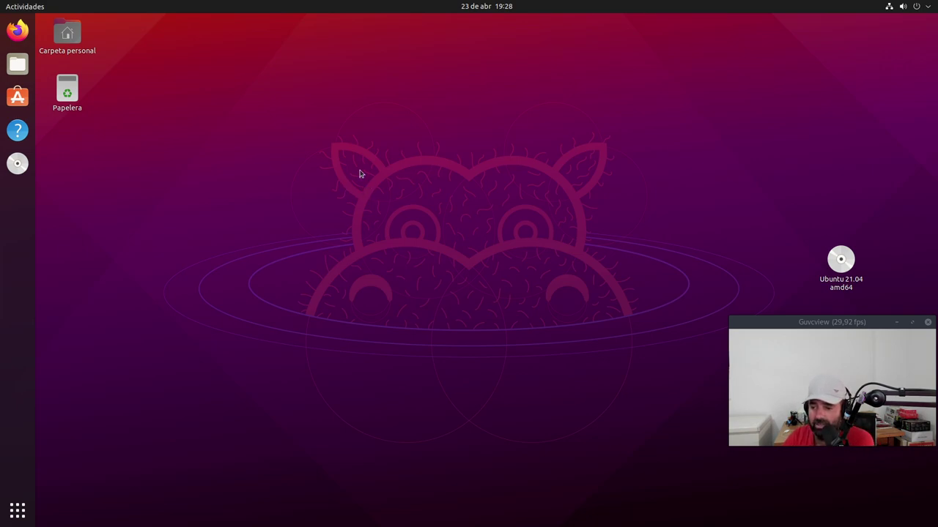
pyautogui.moveTo(813, 322); pyautogui.dragTo(814, 22)
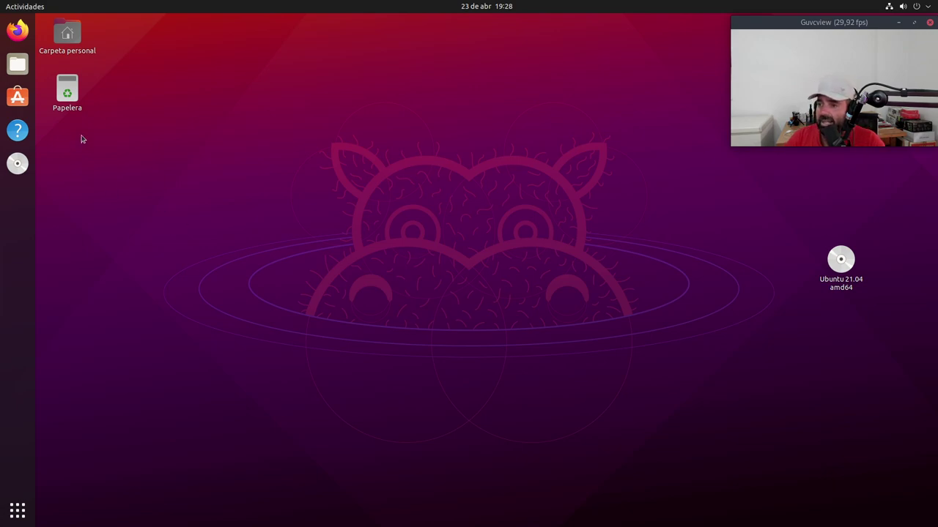
pyautogui.moveTo(867, 24); pyautogui.dragTo(801, 101)
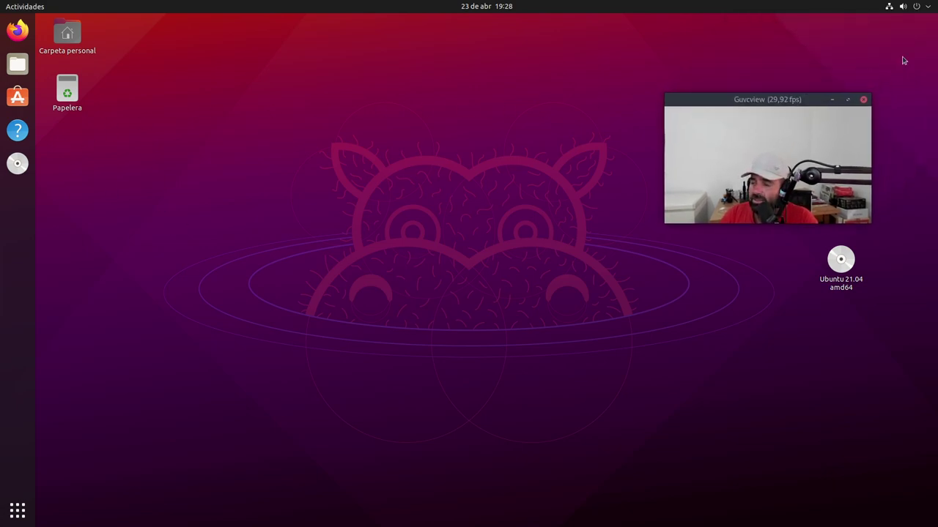
# Step: Shut down Ubuntu through Apagar / cerrar sesión > Apagar… and confirm with Apagar
pyautogui.click(927, 12)
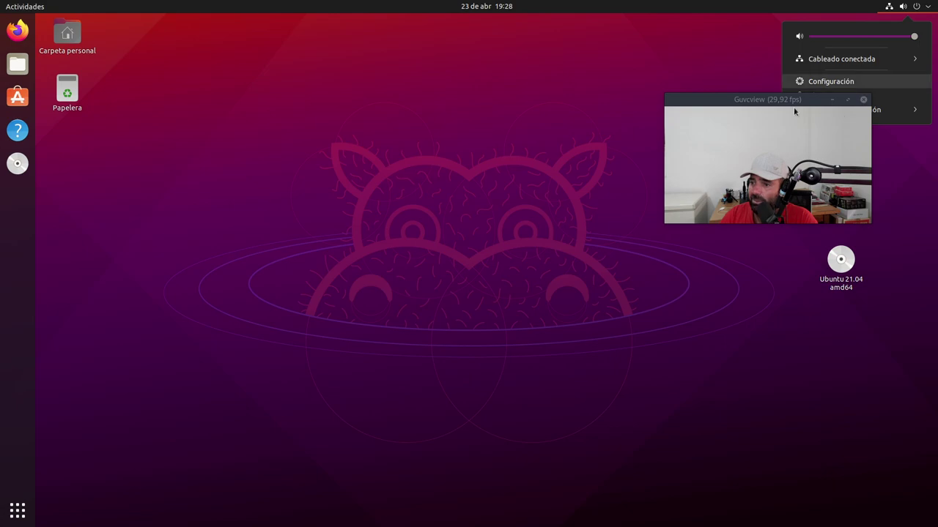
pyautogui.moveTo(795, 106); pyautogui.dragTo(611, 160)
pyautogui.click(832, 112)
pyautogui.click(823, 153)
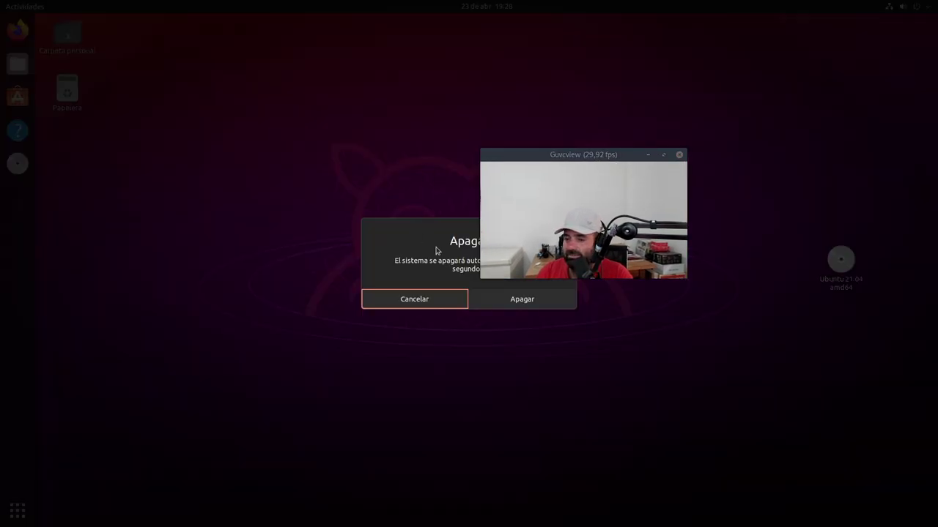
pyautogui.click(523, 299)
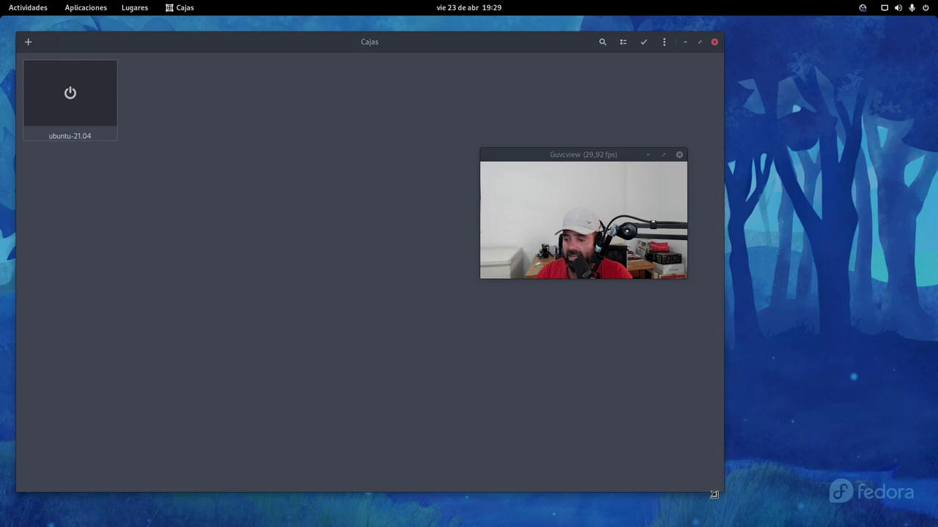
# Step: Shrink the Cajas window in two resizes and move it toward the screen centre
pyautogui.moveTo(720, 492); pyautogui.dragTo(450, 333)
pyautogui.moveTo(550, 154); pyautogui.dragTo(793, 34)
pyautogui.moveTo(241, 43); pyautogui.dragTo(407, 128)
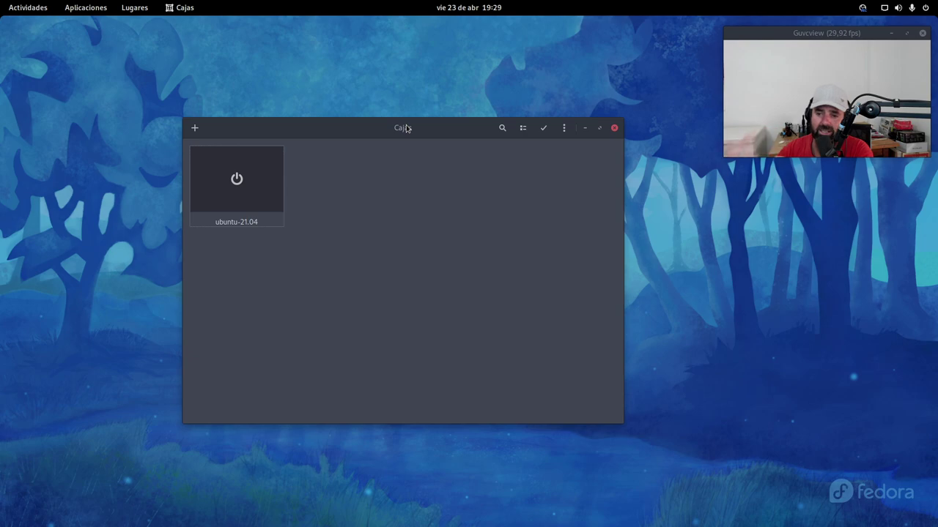
# Step: Show ubuntu-21.04's Sistema properties (4,2 GiB memory, 35,6 GB disk, 4 CPUs) in an enlarged dialog
pyautogui.rightClick(258, 206)
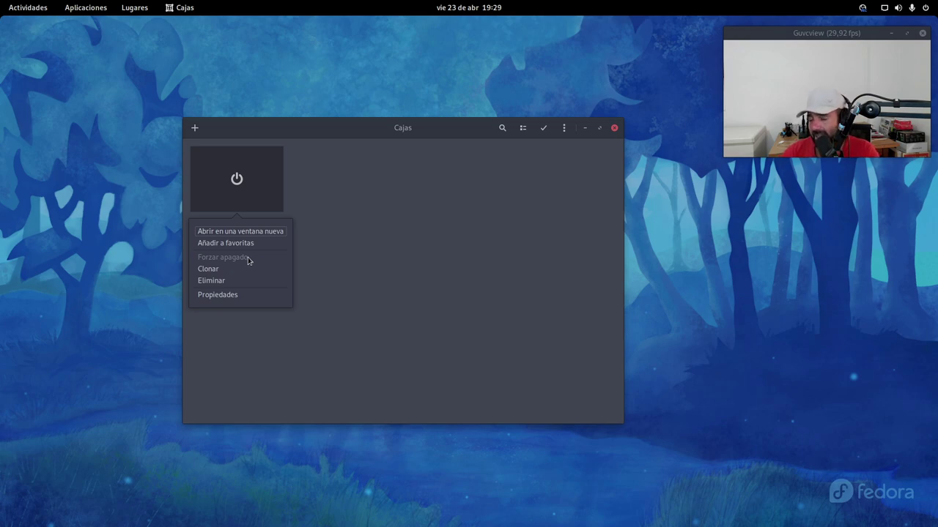
pyautogui.click(232, 295)
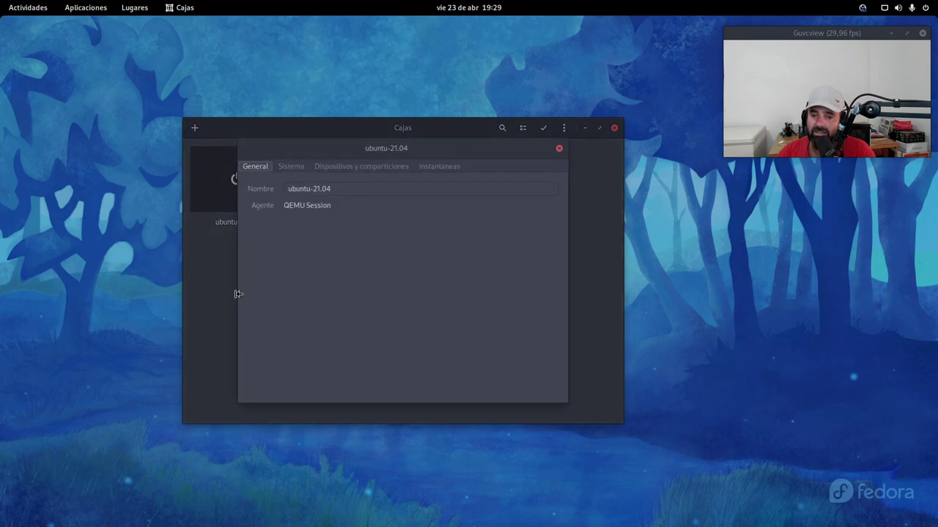
pyautogui.click(291, 167)
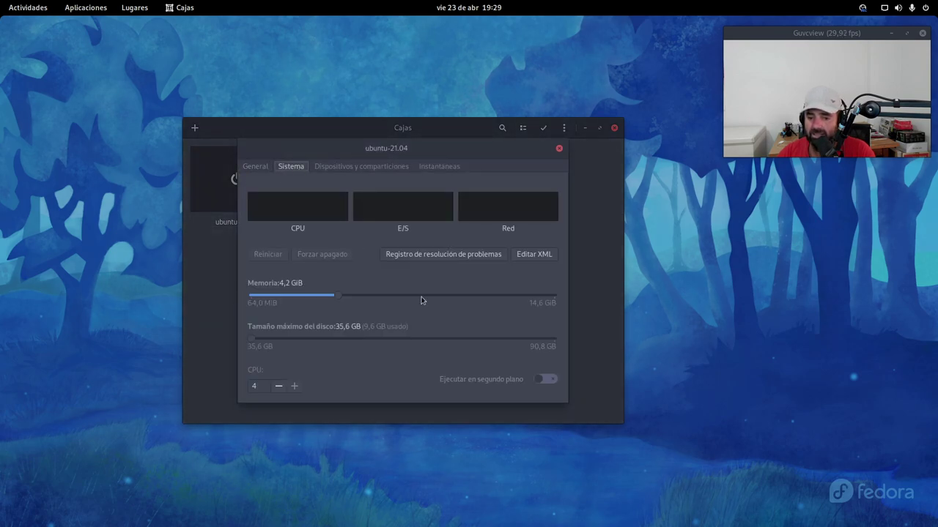
pyautogui.moveTo(567, 404); pyautogui.dragTo(612, 462)
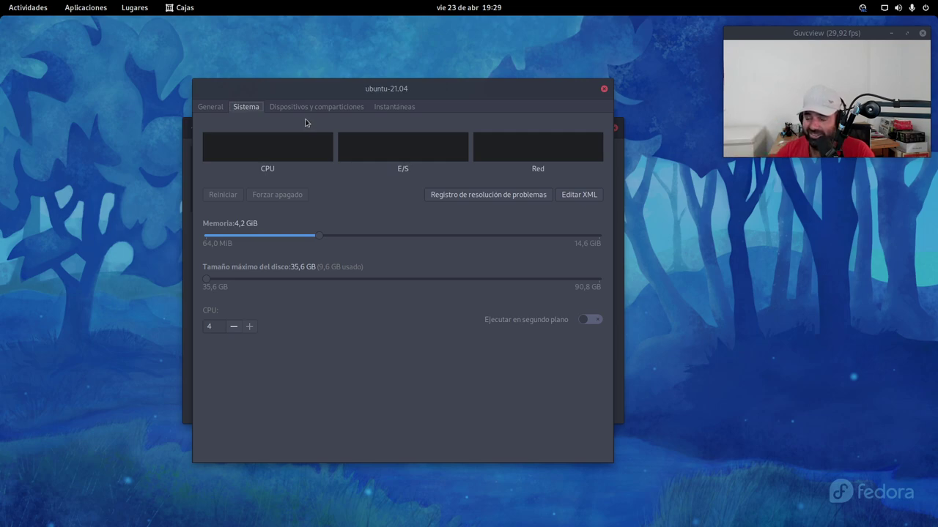
# Step: Browse ubuntu-21.04's Dispositivos y comparticiones, Instantáneas, General and Sistema property tabs
pyautogui.click(323, 110)
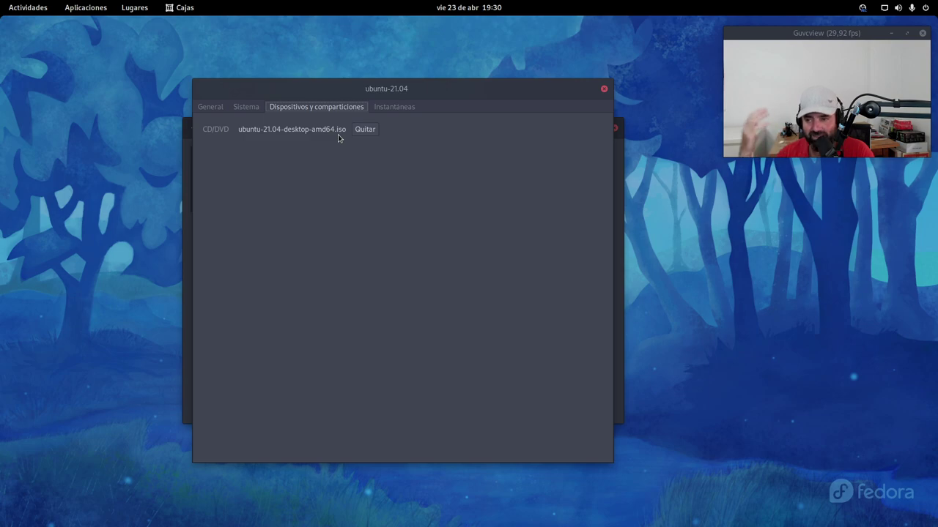
pyautogui.click(396, 109)
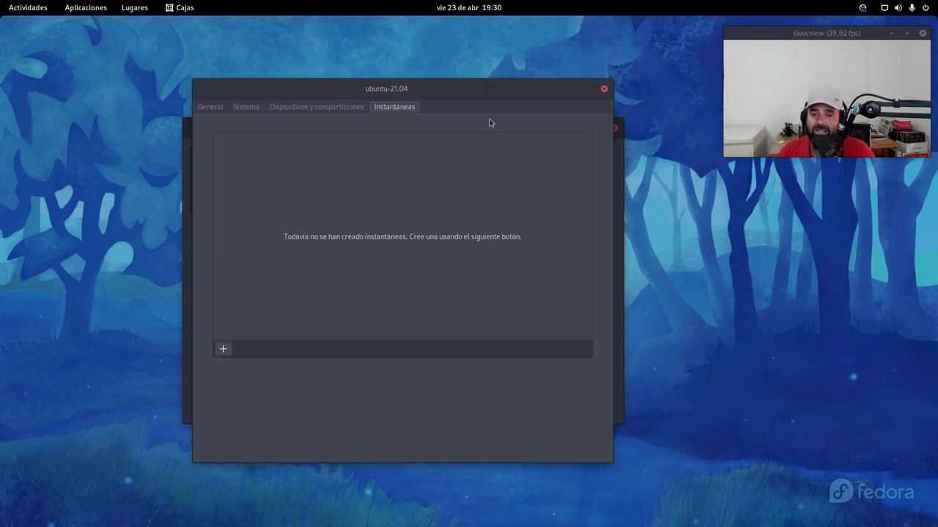
pyautogui.click(213, 106)
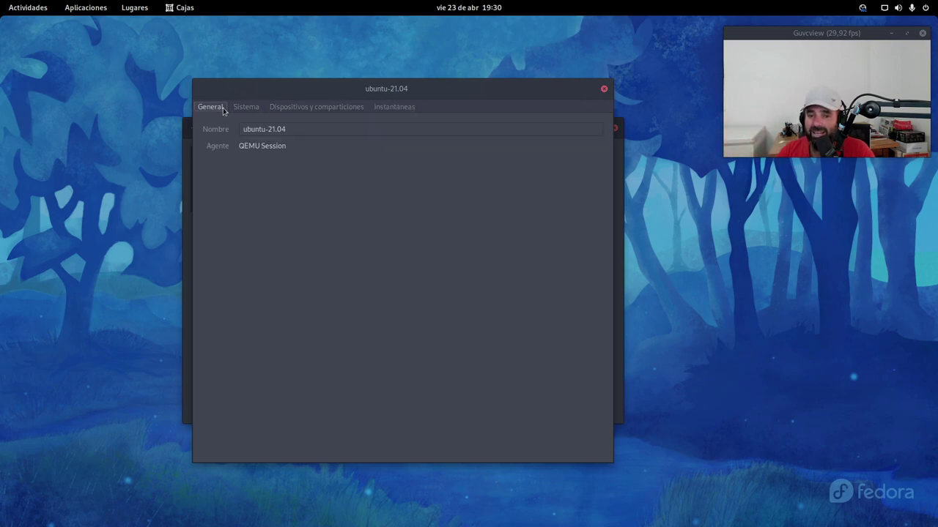
pyautogui.click(245, 109)
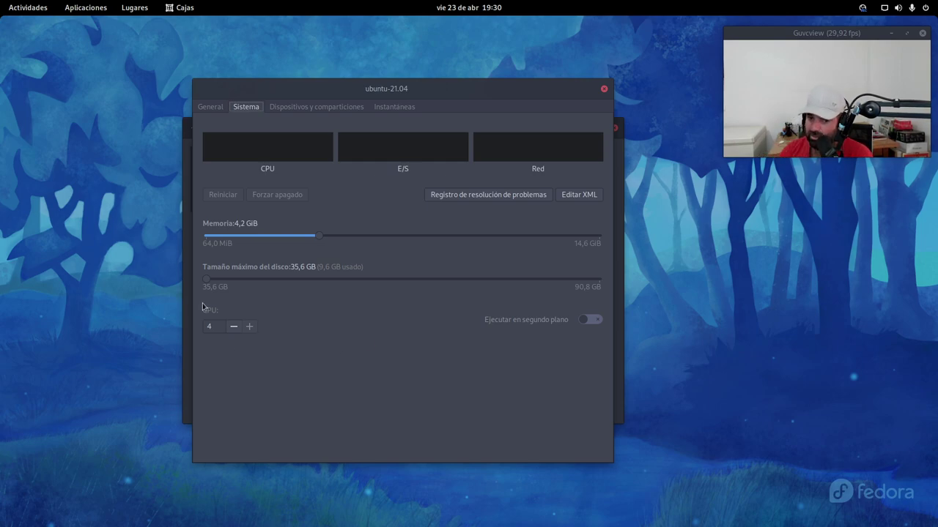
# Step: Recheck the General, Sistema, devices and empty snapshots tabs, then close the properties dialog
pyautogui.click(212, 108)
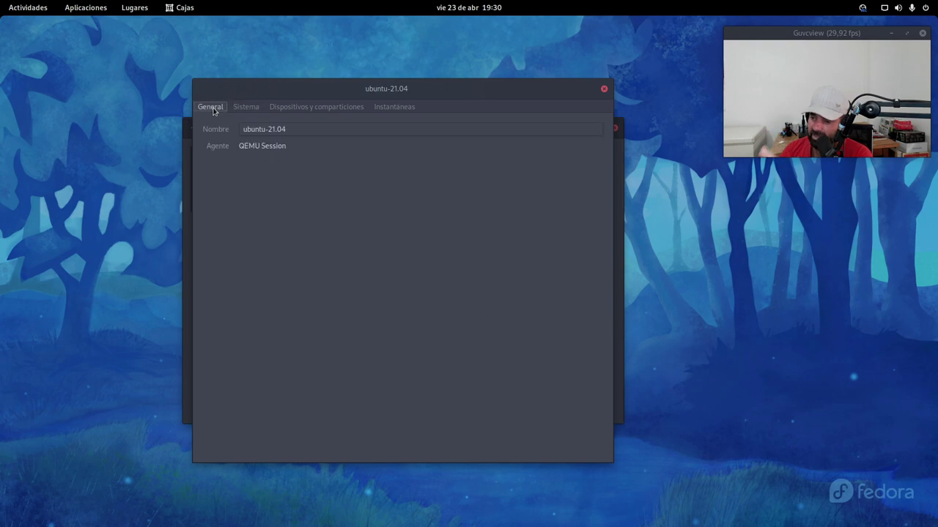
pyautogui.click(246, 108)
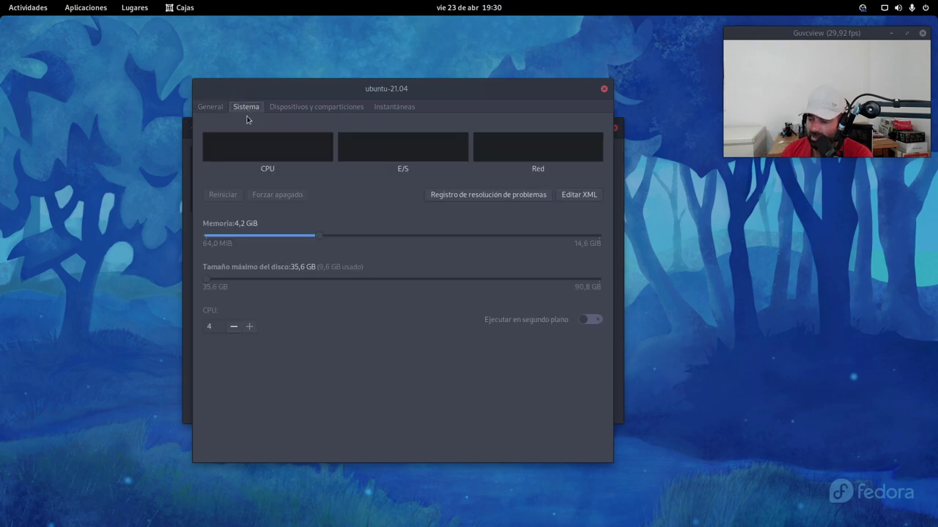
pyautogui.click(319, 107)
pyautogui.click(394, 107)
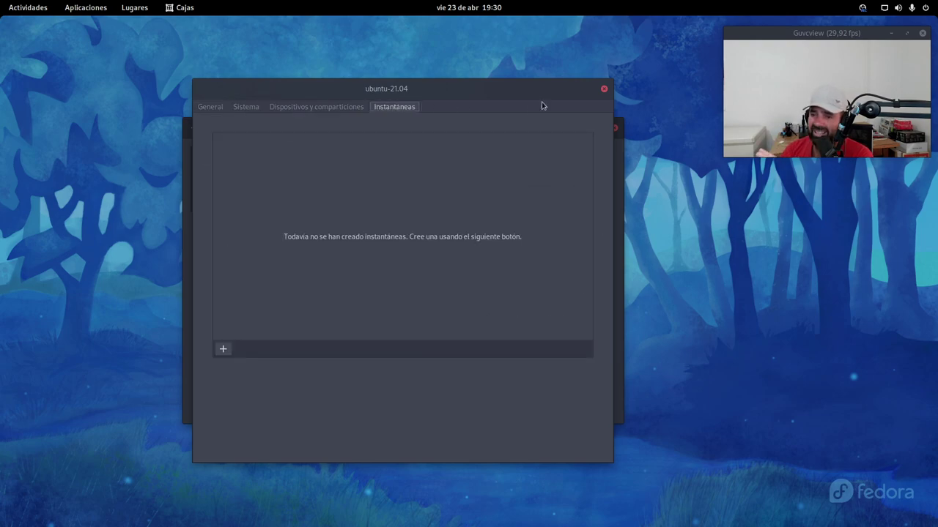
pyautogui.click(604, 89)
# Step: Move the Cajas window up-left and reopen ubuntu-21.04's Propiedades
pyautogui.moveTo(445, 129); pyautogui.dragTo(393, 81)
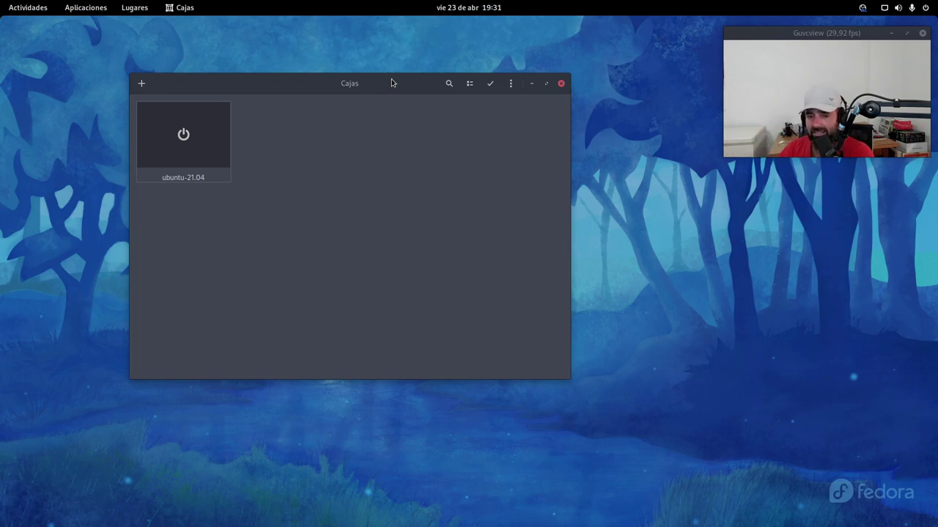
pyautogui.moveTo(350, 83); pyautogui.dragTo(333, 83)
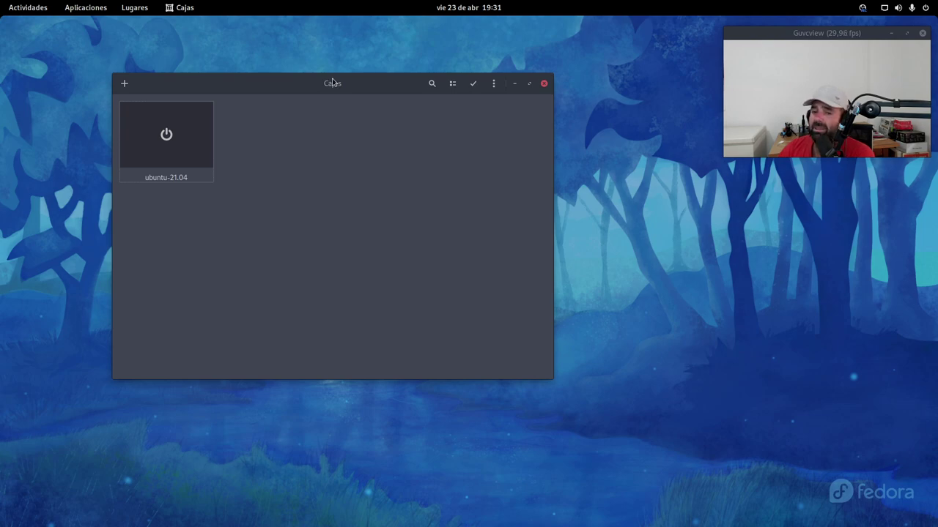
pyautogui.rightClick(201, 158)
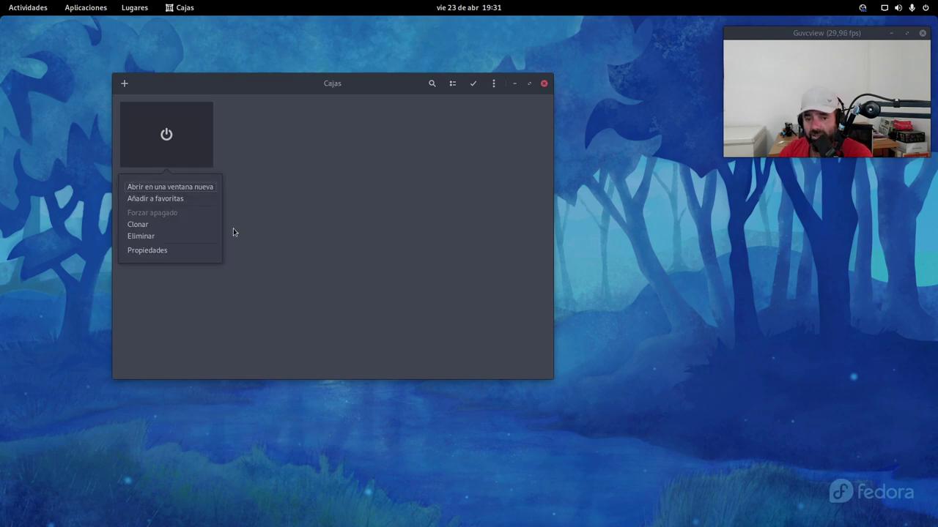
pyautogui.click(186, 250)
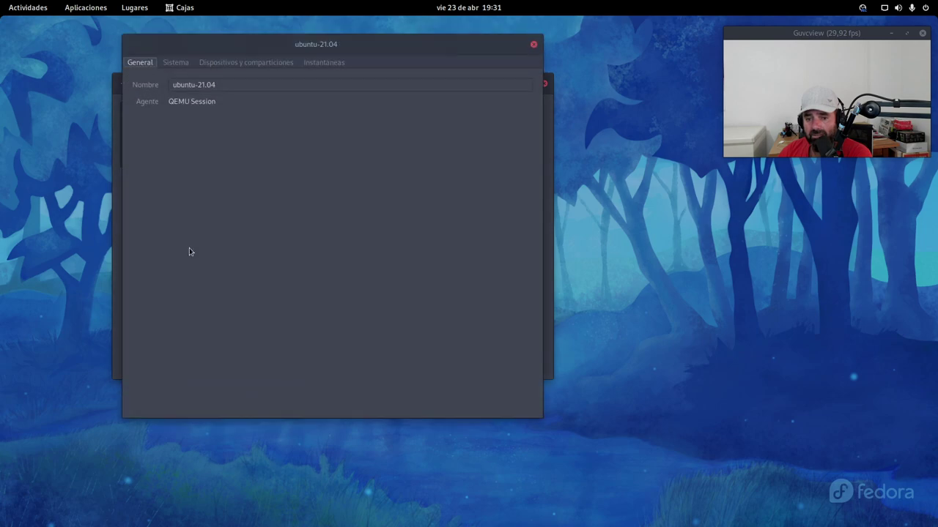
# Step: Compare the Sistema and General tabs (4,2 GiB memory, 35,6 GB disk, 4 CPUs), then close the dialog
pyautogui.click(187, 65)
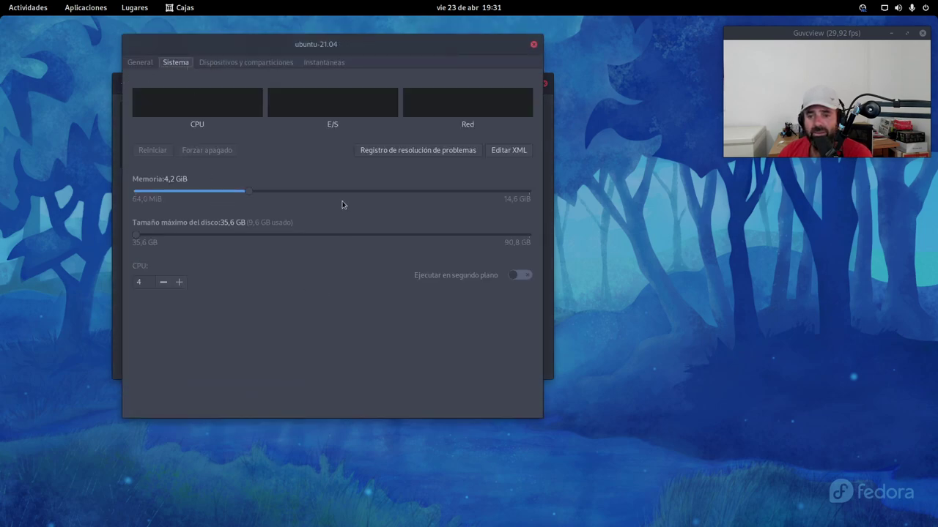
pyautogui.click(147, 65)
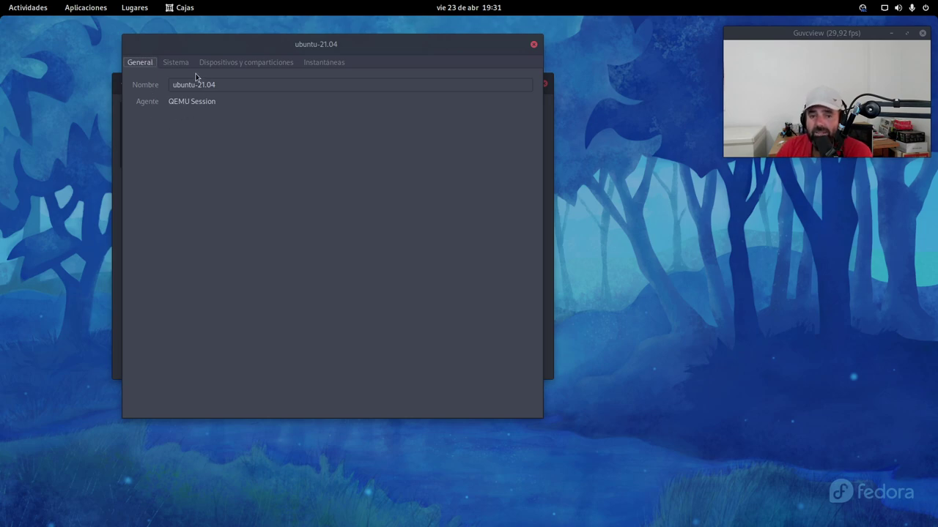
pyautogui.click(175, 63)
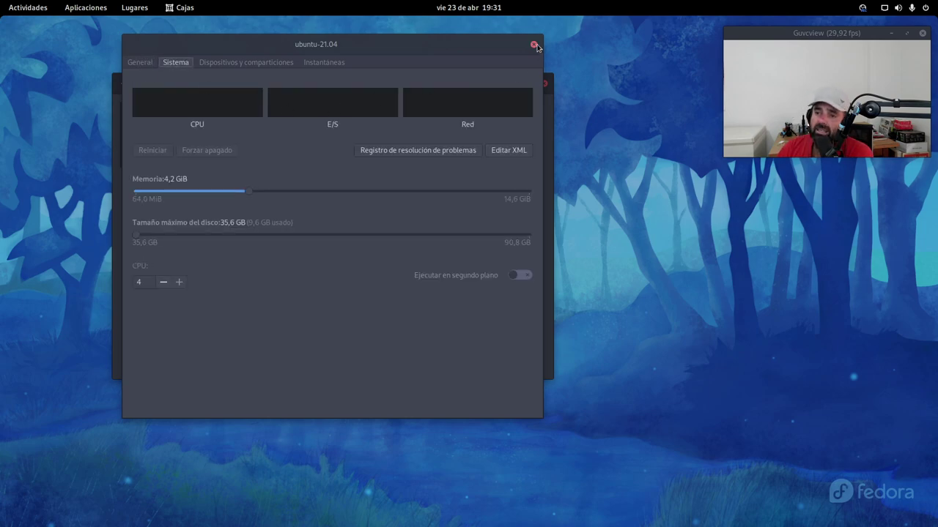
pyautogui.click(533, 44)
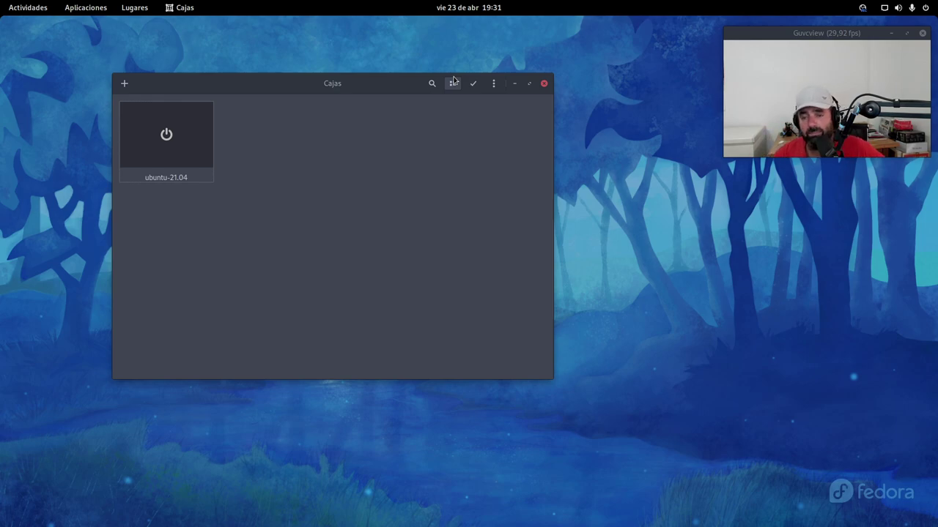
# Step: Nudge the Boxes window, then switch to the third workspace and bring up OBS Studio
pyautogui.moveTo(347, 83)
pyautogui.mouseDown()
pyautogui.moveTo(375, 80)
pyautogui.moveTo(362, 80)
pyautogui.mouseUp()
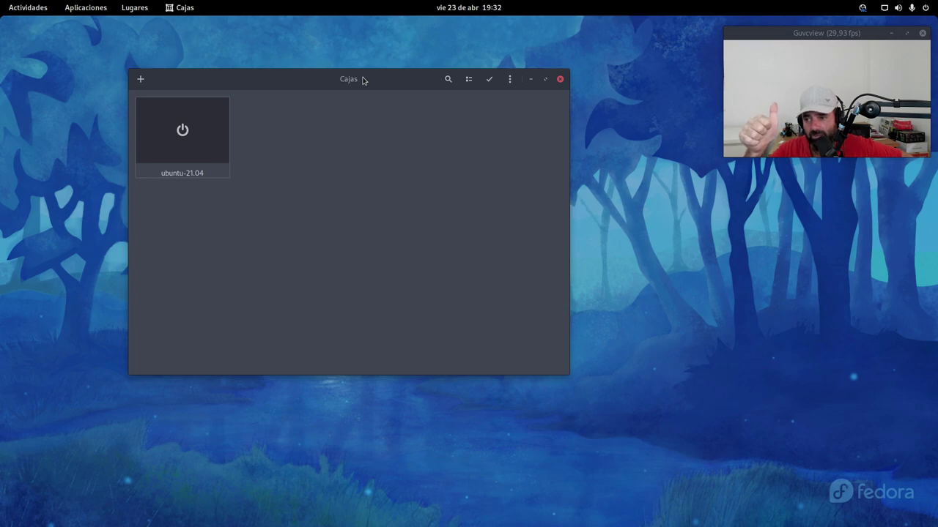
pyautogui.click(22, 6)
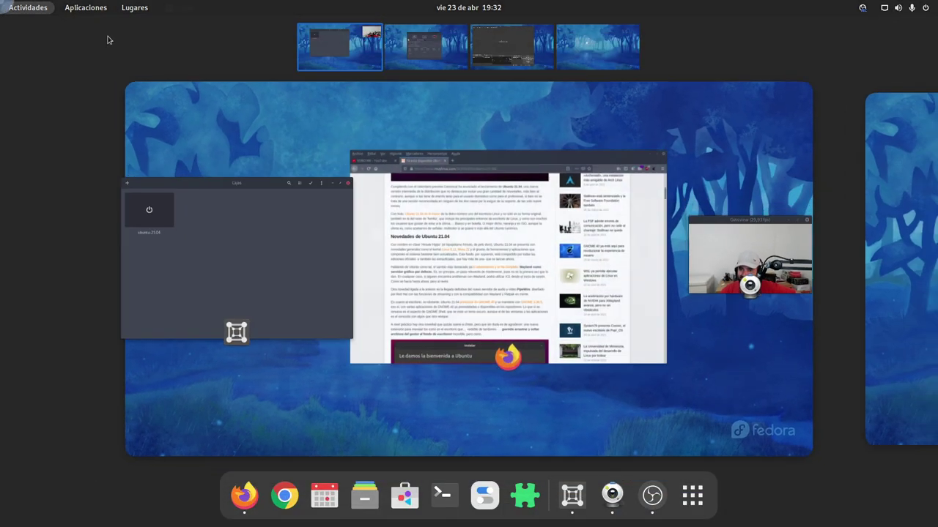
pyautogui.click(484, 51)
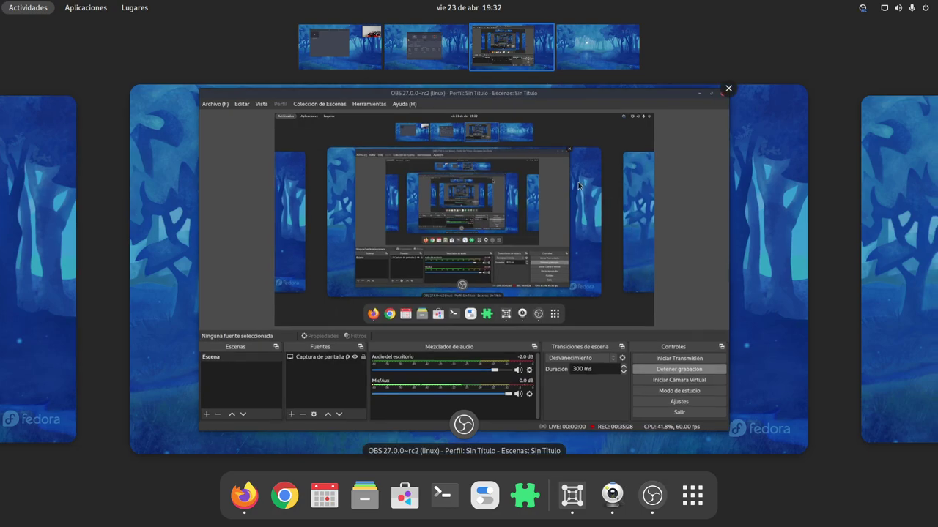
pyautogui.click(673, 219)
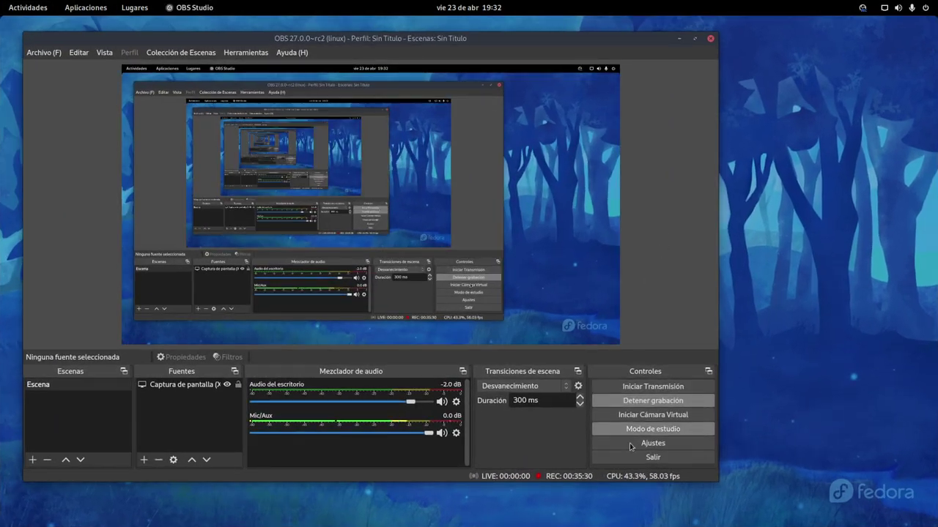